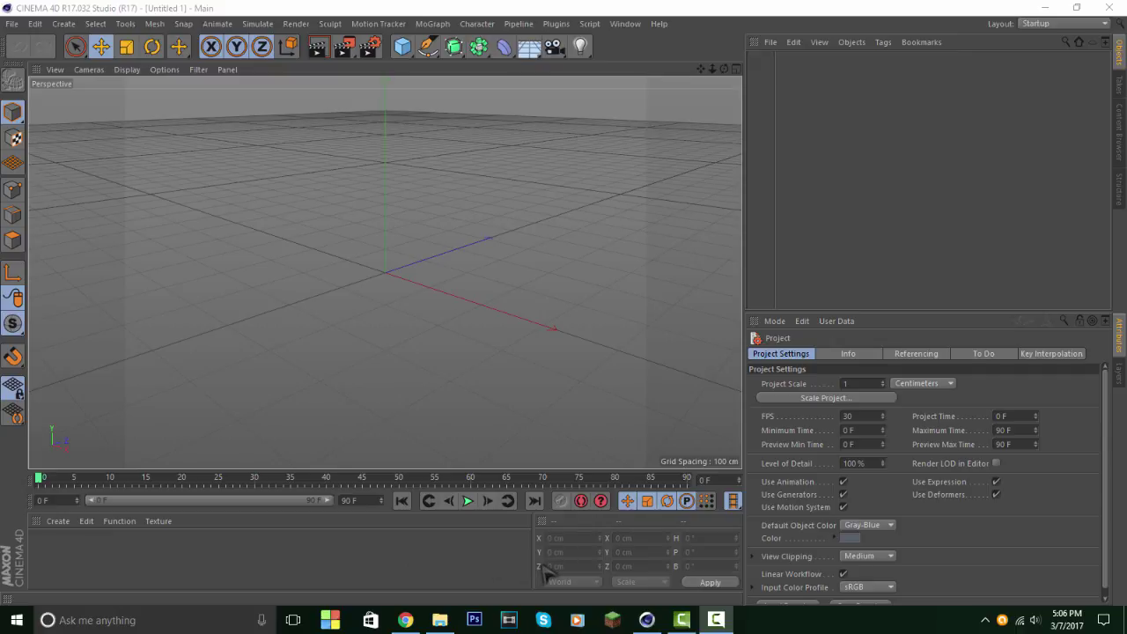
Step: Load New Lightroom.c4d from the Cinema 4D R17 -MXVII folder into Cinema 4D and dismiss the missing-plugin warning
left_click(445, 622)
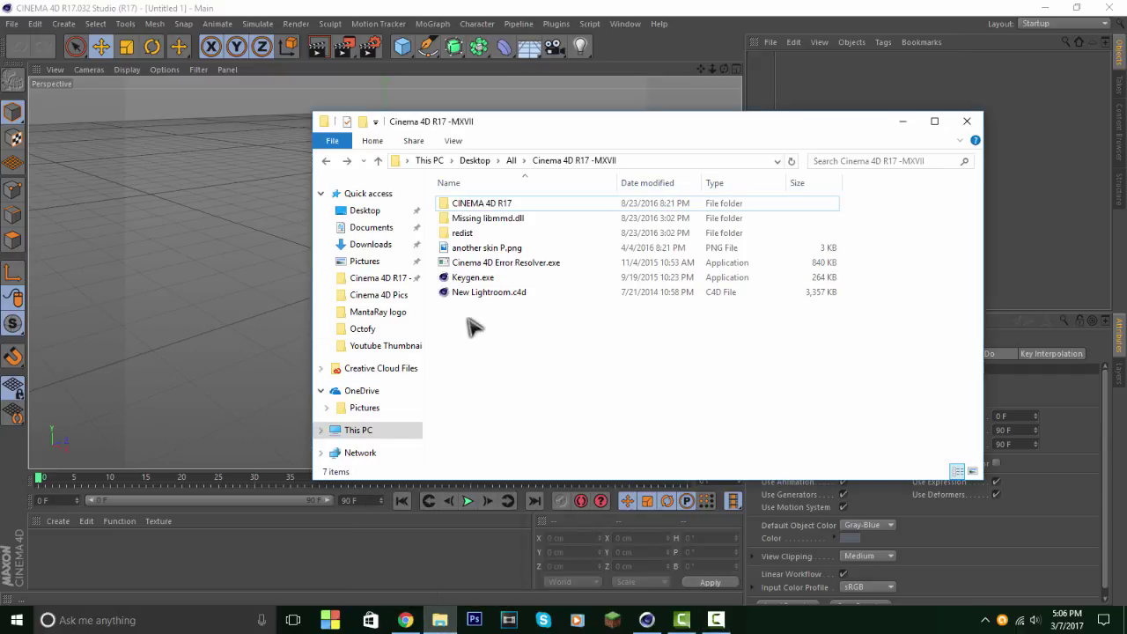
left_click(487, 294)
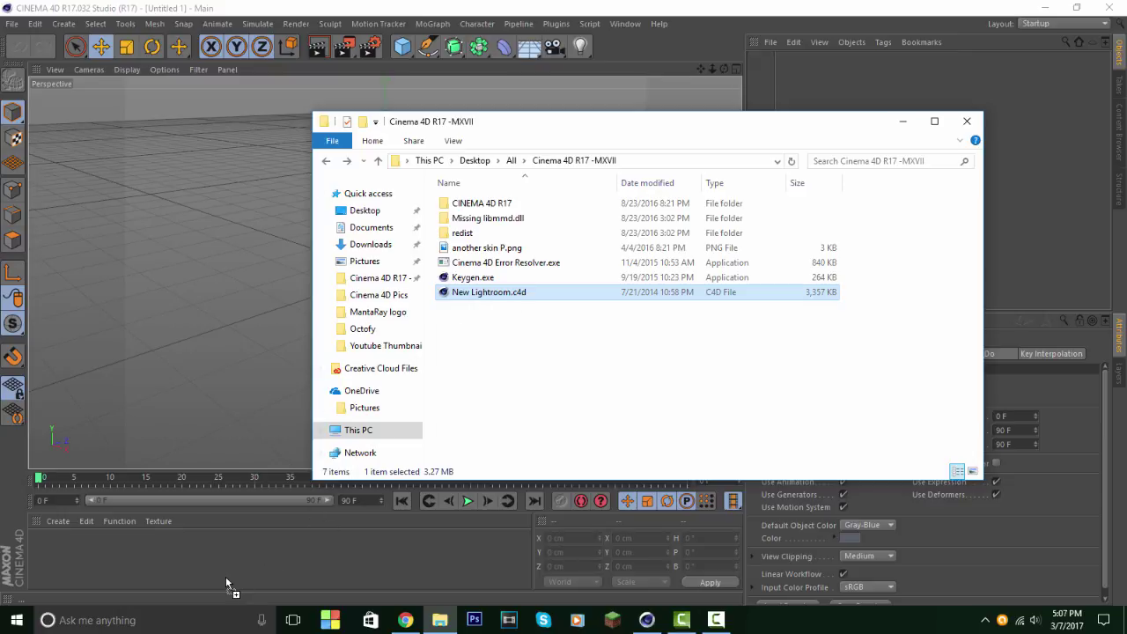
left_click_drag(227, 578, 227, 579)
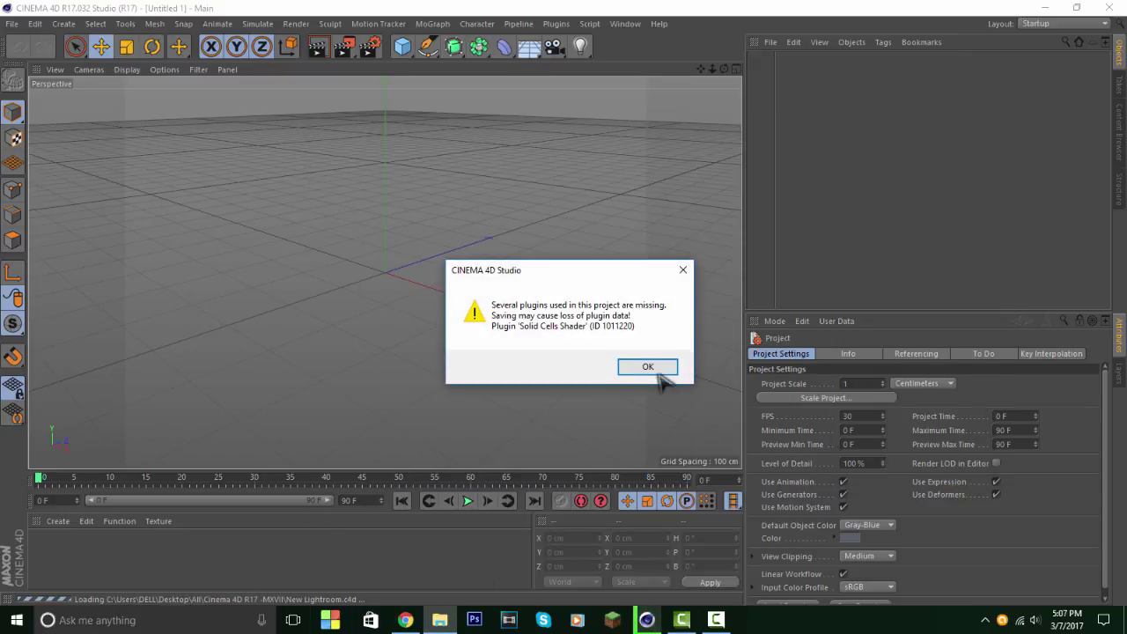
left_click(657, 370)
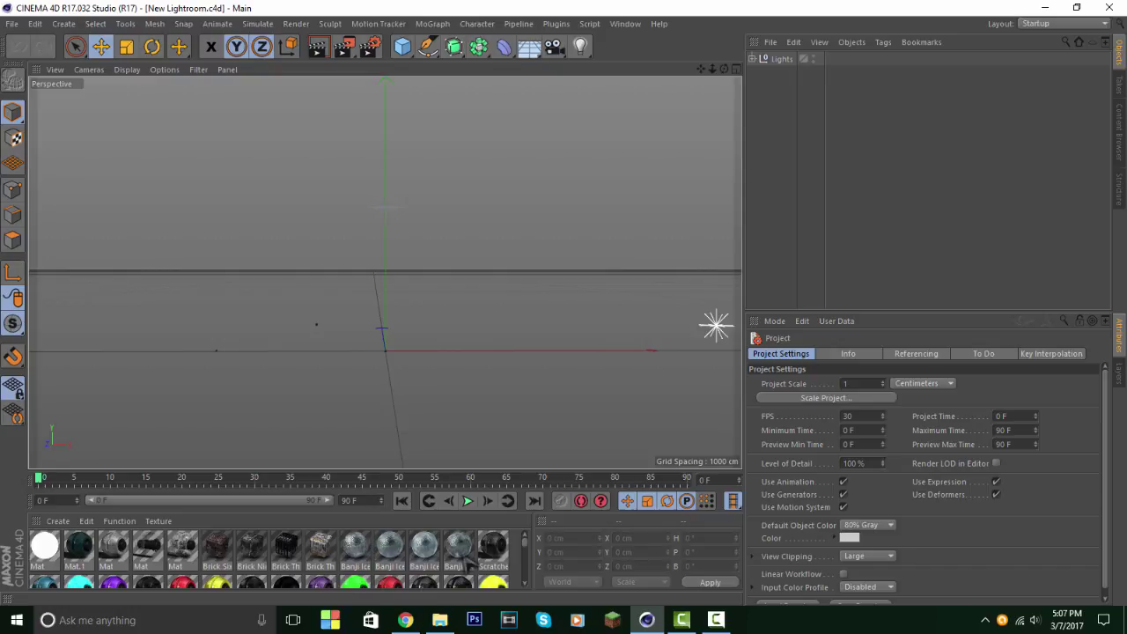
Step: Add a MoText object to the scene and move it along the X axis to about -181 cm
left_click(430, 25)
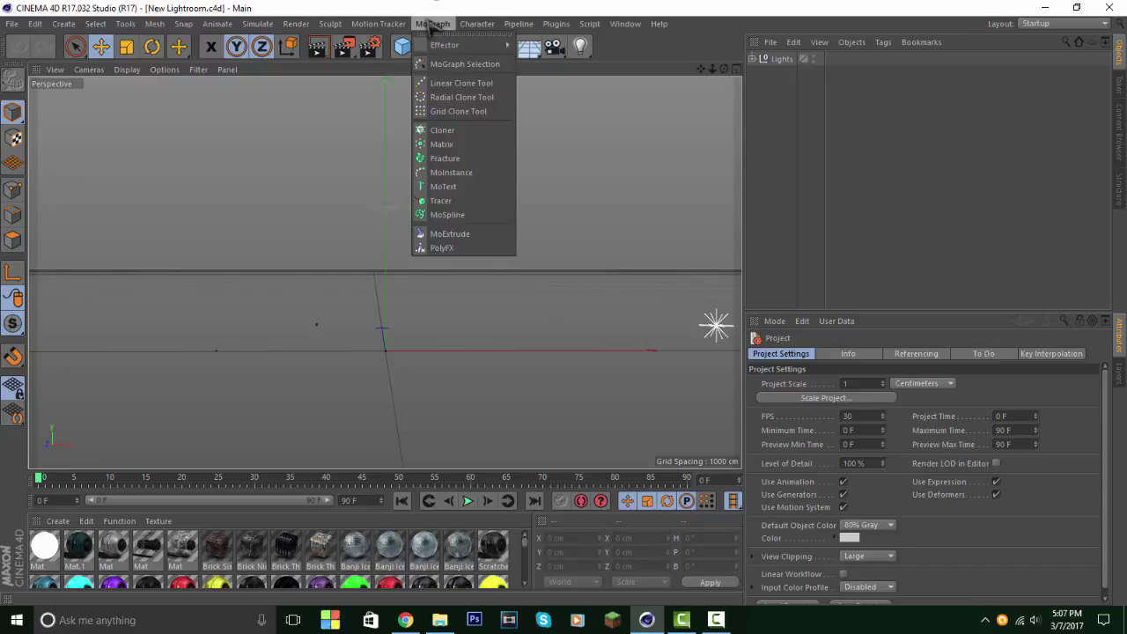
left_click(443, 186)
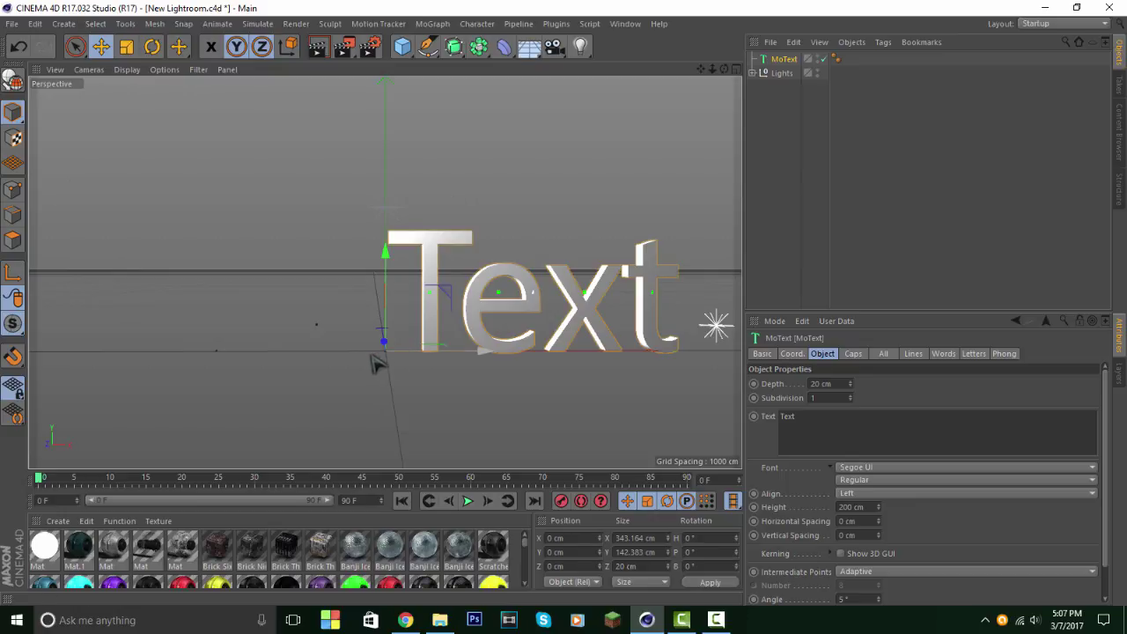
left_click_drag(375, 364, 259, 360)
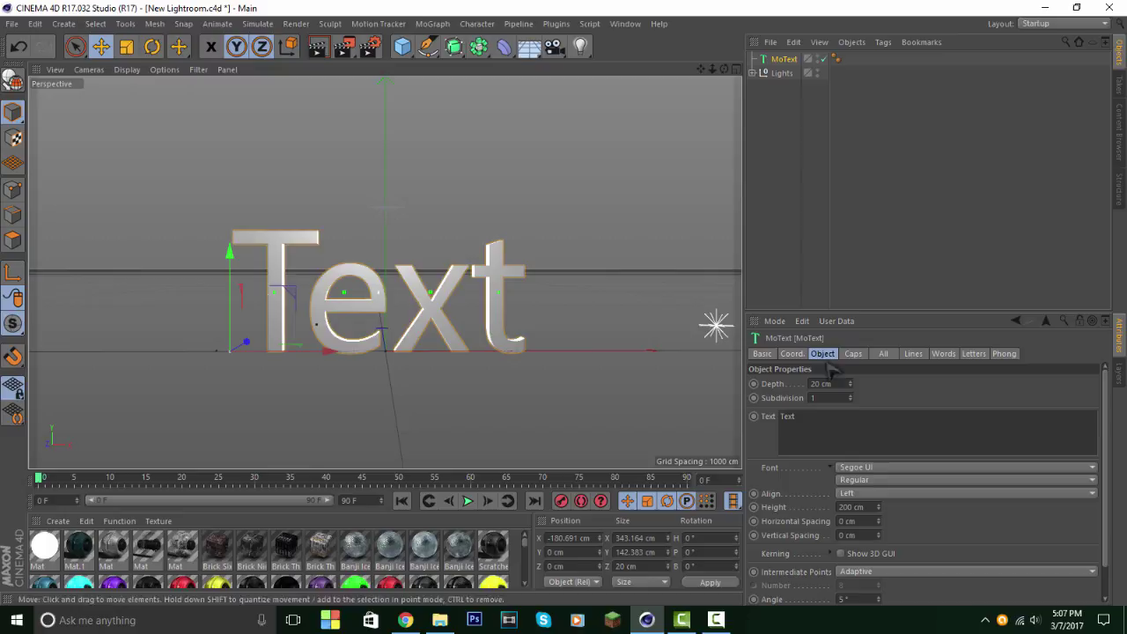
Step: Change the MoText wording to MANTA and recentre it by moving it to about X -375 cm
double_click(788, 415)
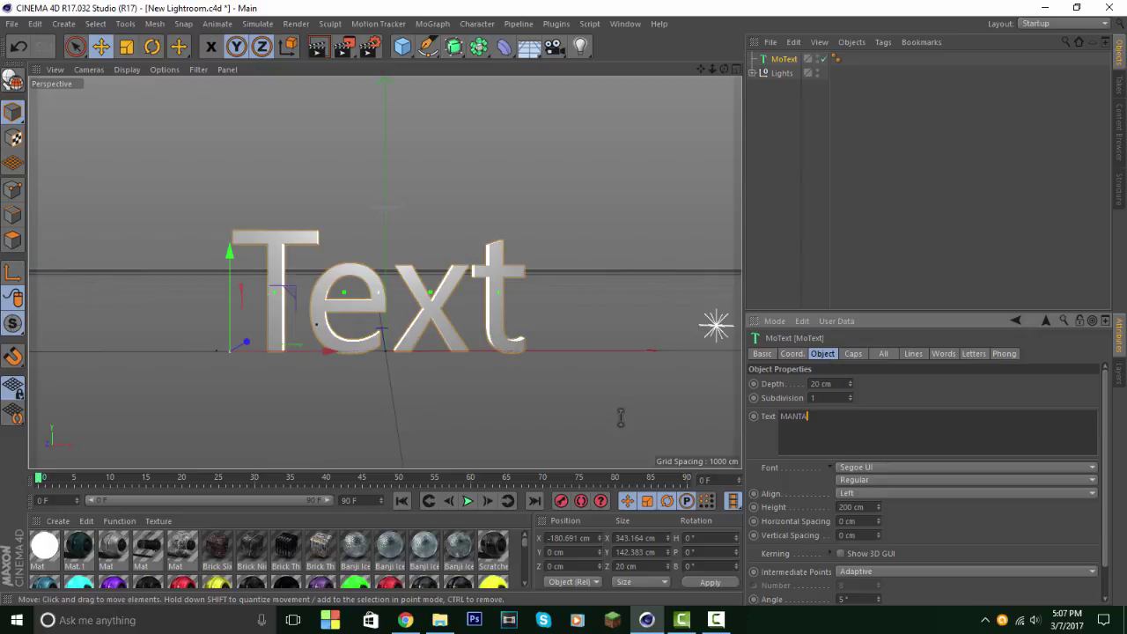
left_click(919, 395)
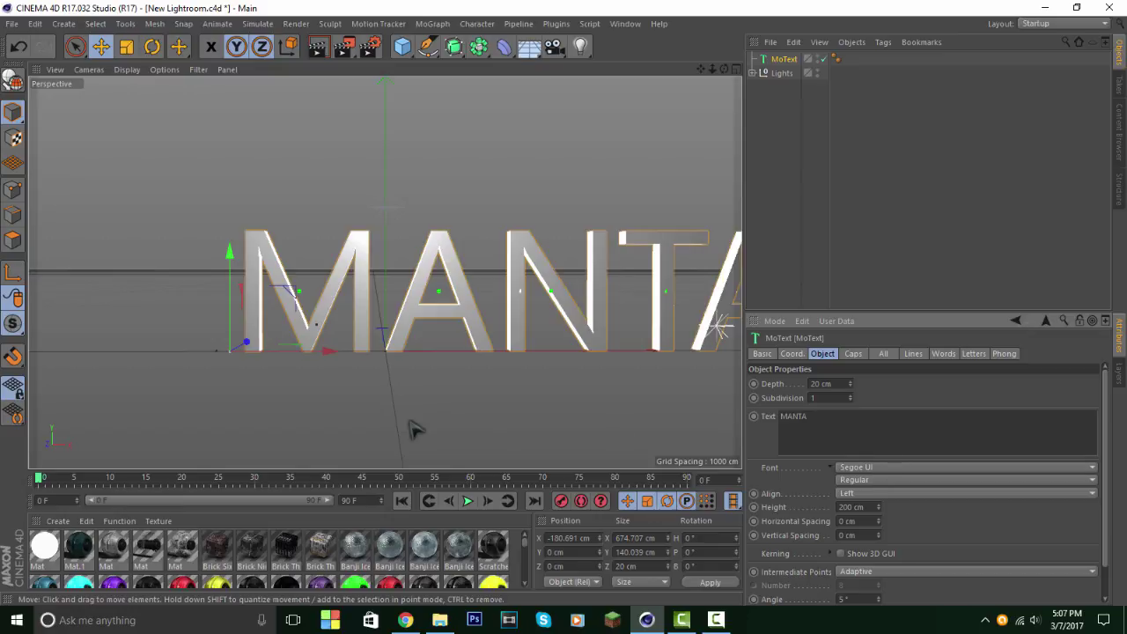
left_click_drag(324, 354, 165, 376)
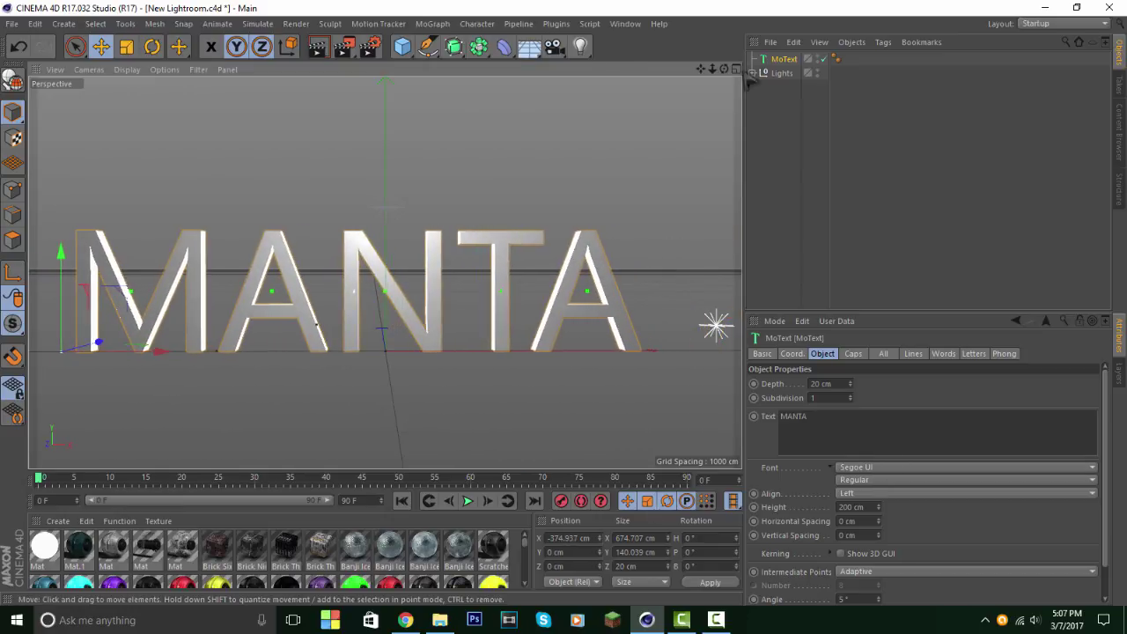
mouse_move(724, 69)
left_mouse_down()
mouse_move(735, 71)
mouse_move(707, 69)
left_mouse_up()
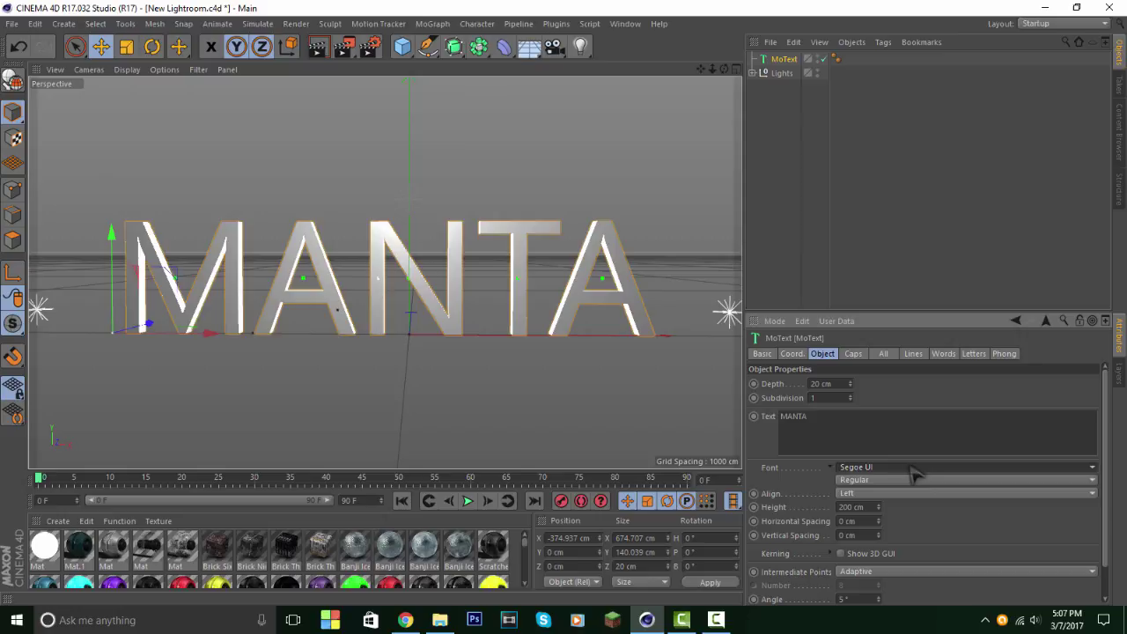
Step: Change the MANTA text's font to Vincent
left_click(916, 471)
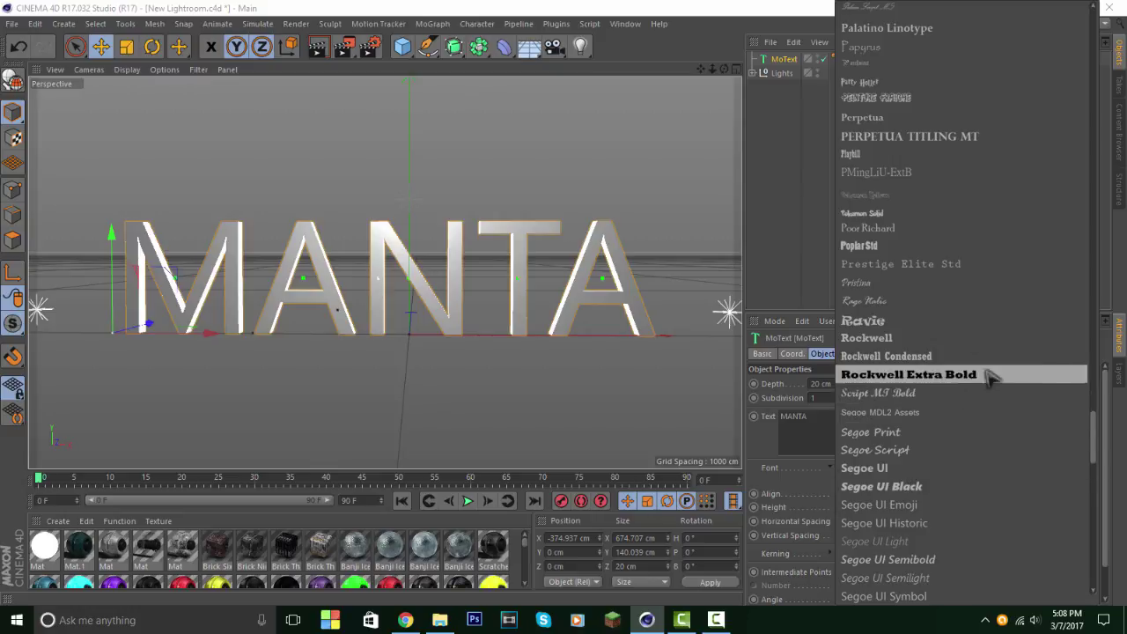
scroll(891, 431, "down", 8)
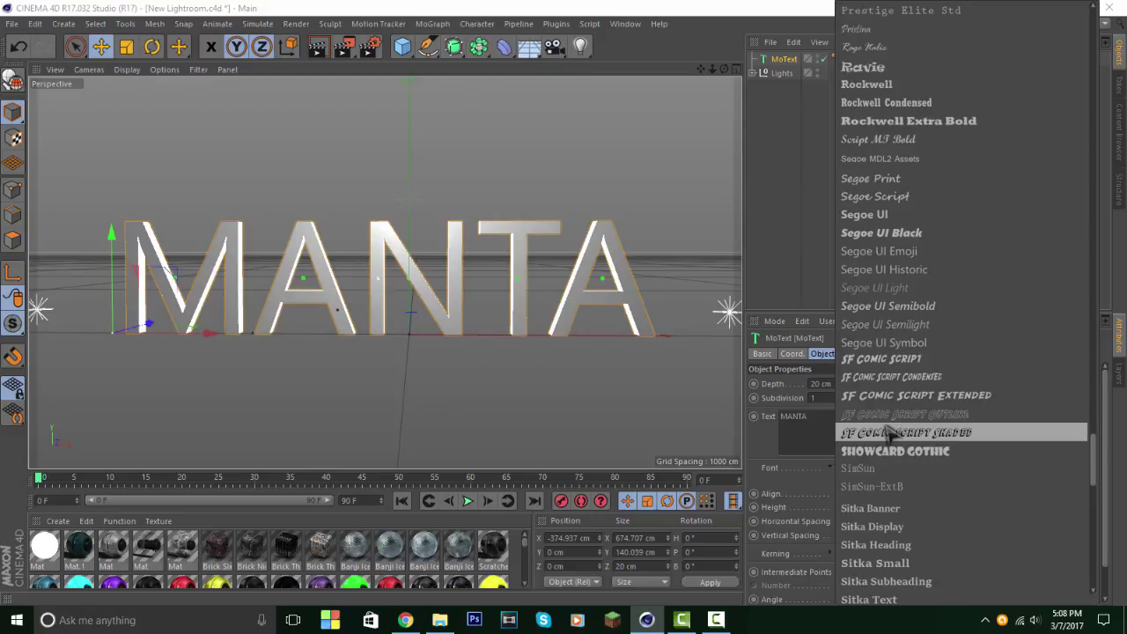
scroll(892, 432, "down", 10)
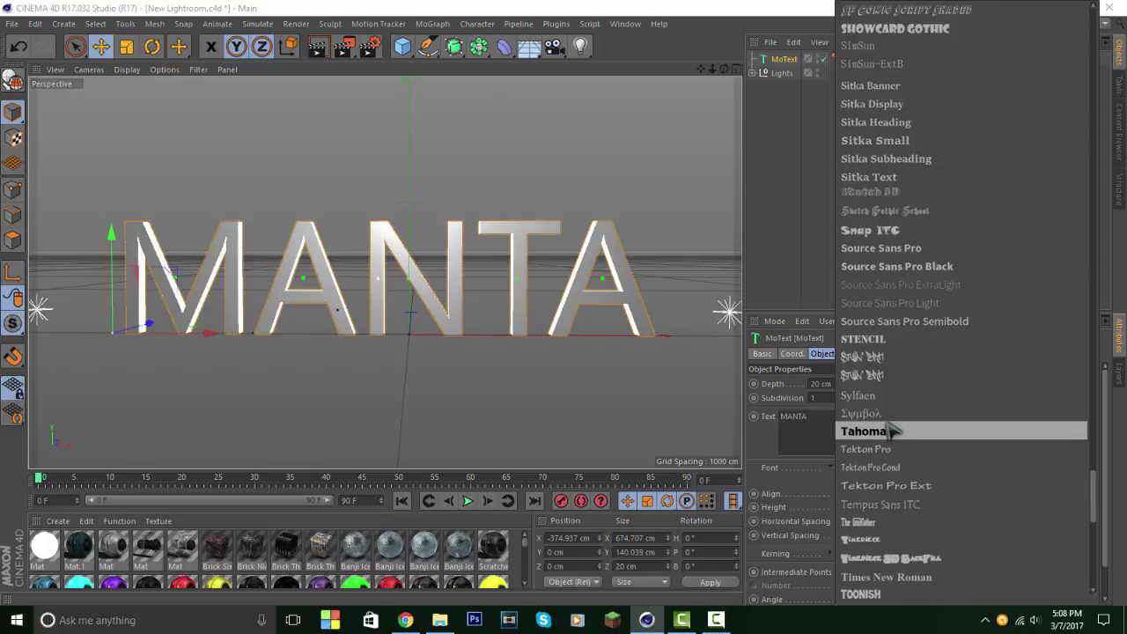
scroll(887, 426, "down", 2)
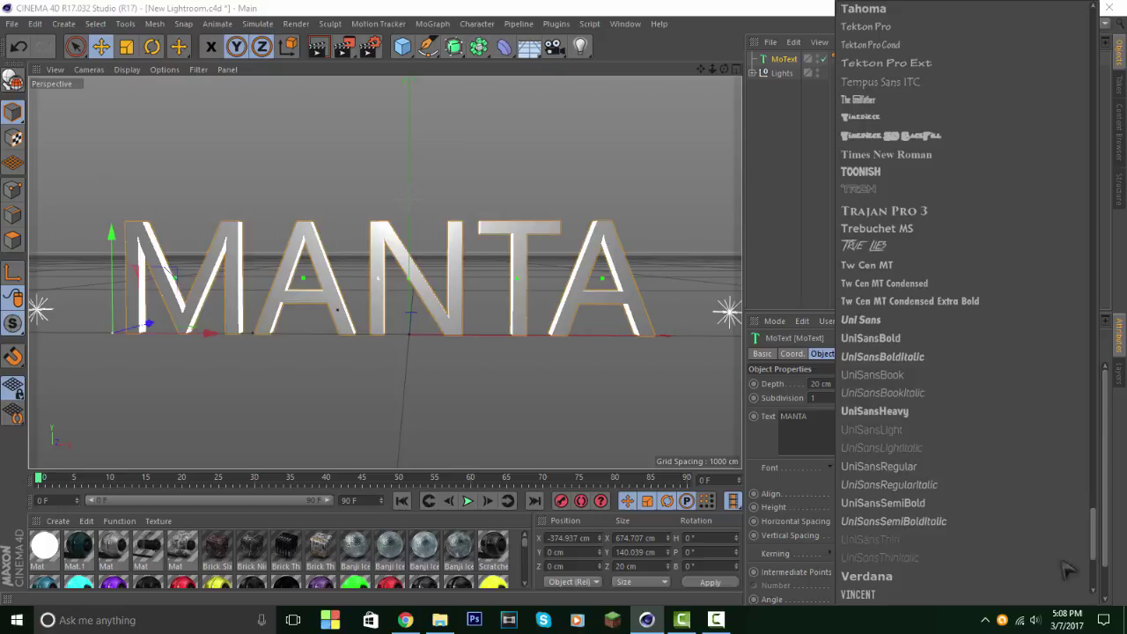
scroll(969, 529, "down", 6)
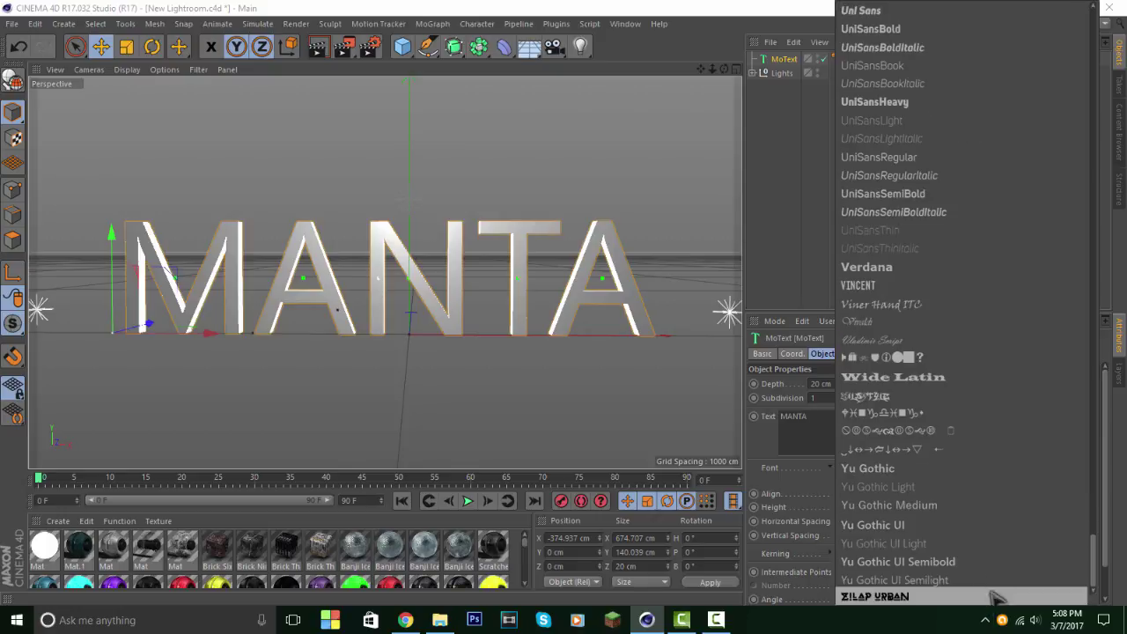
left_click(931, 290)
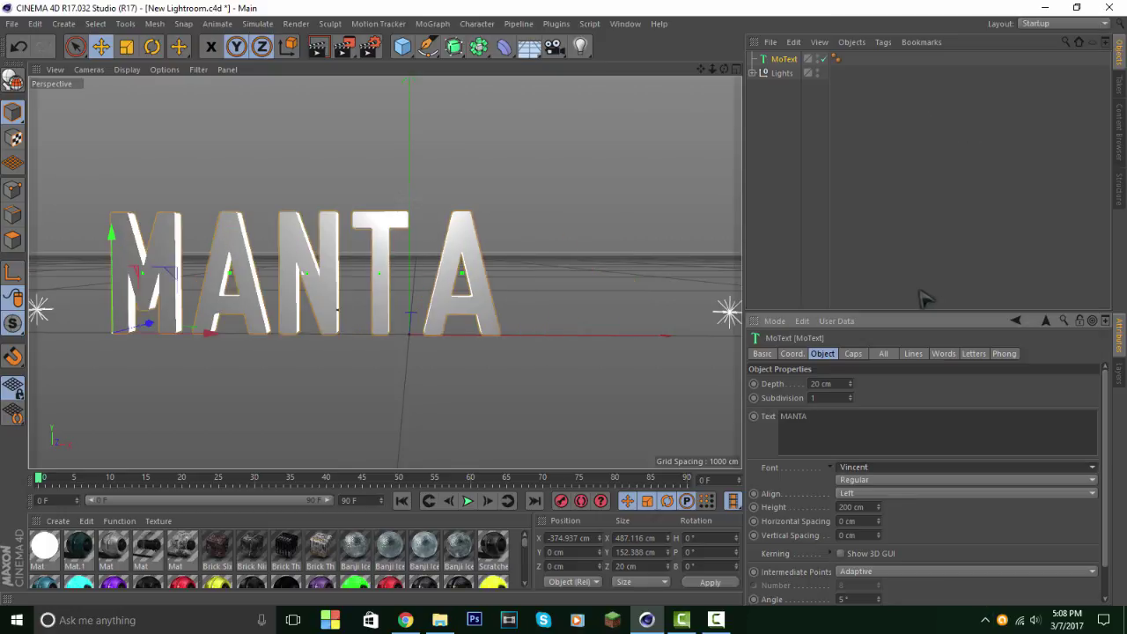
Step: Switch the MANTA text's font to Devil Breeze and try alternate letterforms for its last letters
left_click(915, 470)
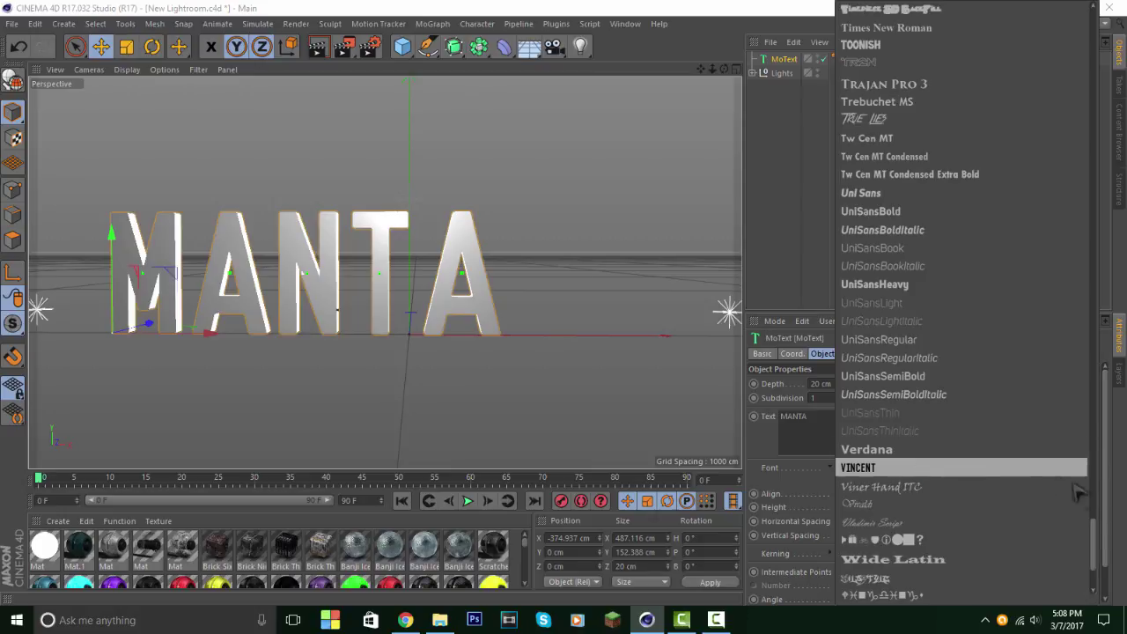
left_click_drag(1093, 543, 1027, 164)
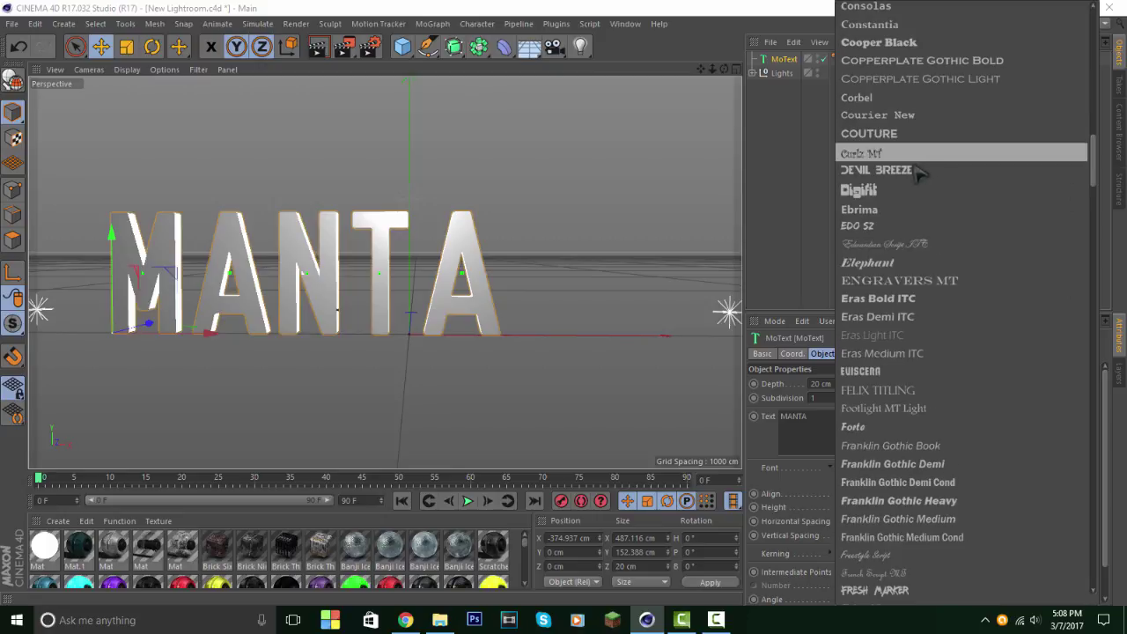
left_click(919, 172)
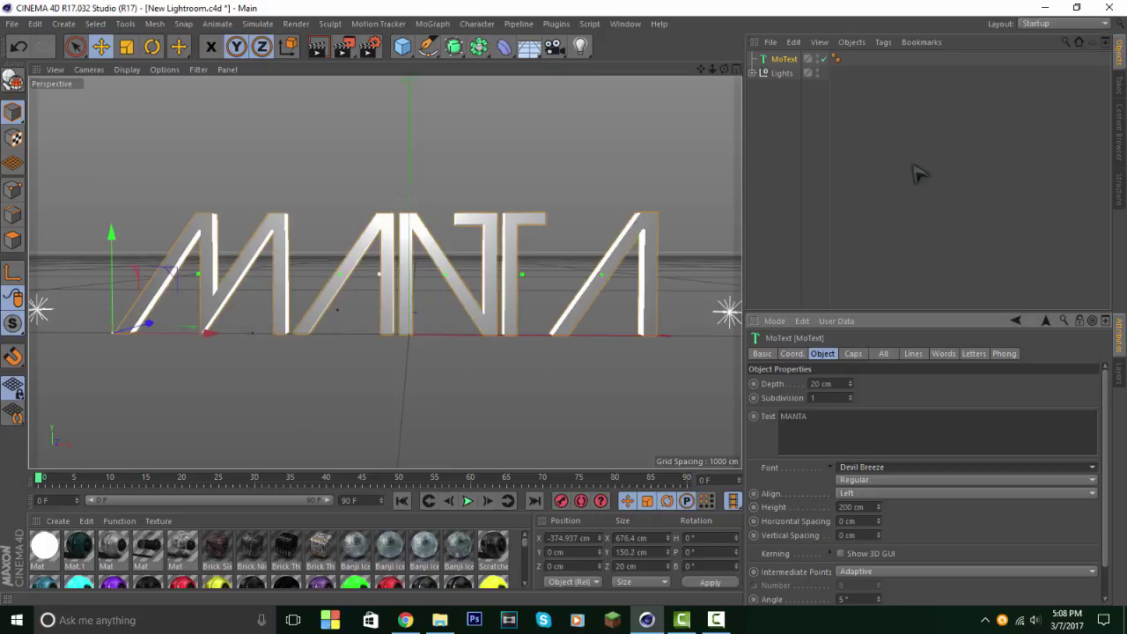
left_click(875, 425)
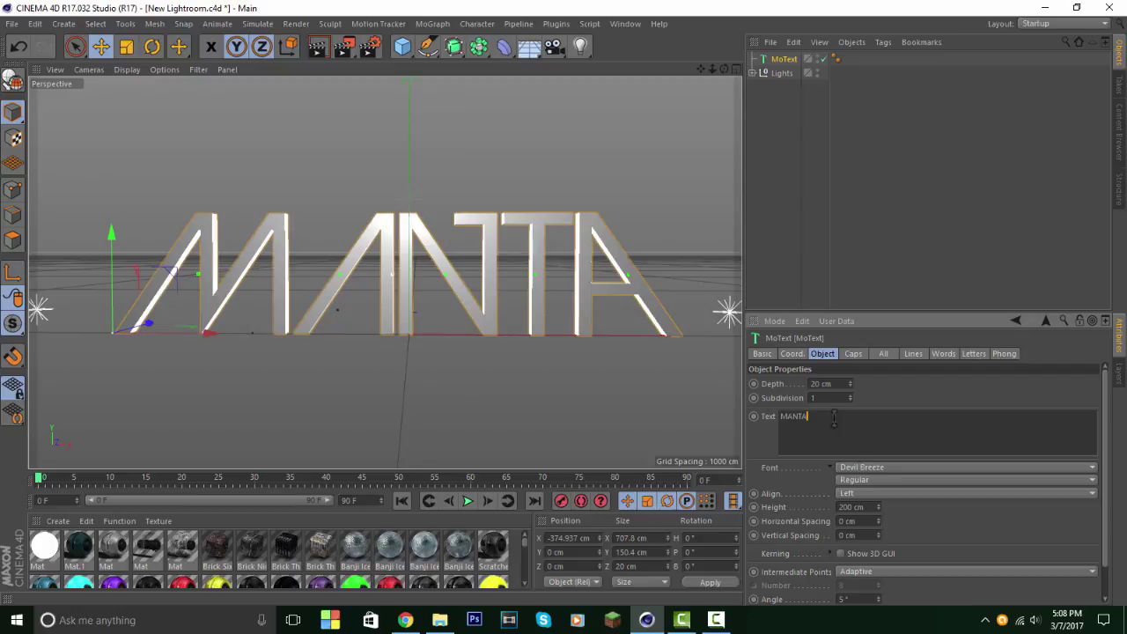
Step: Set the MANTA text's font to Long Shot
left_click(917, 468)
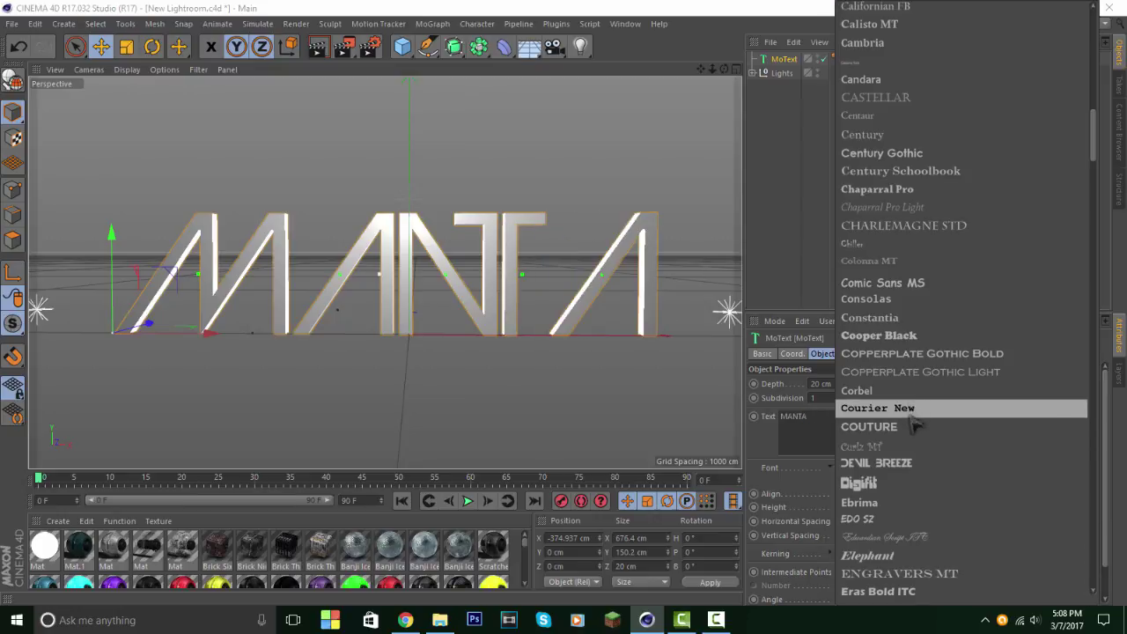
scroll(924, 475, "down", 5)
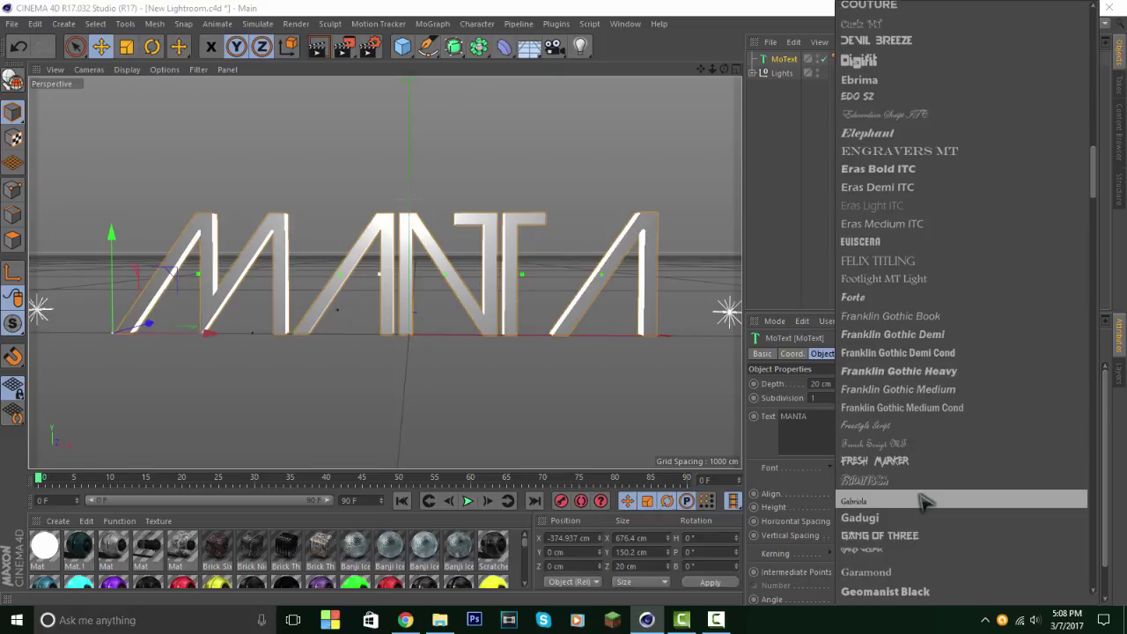
scroll(924, 500, "down", 10)
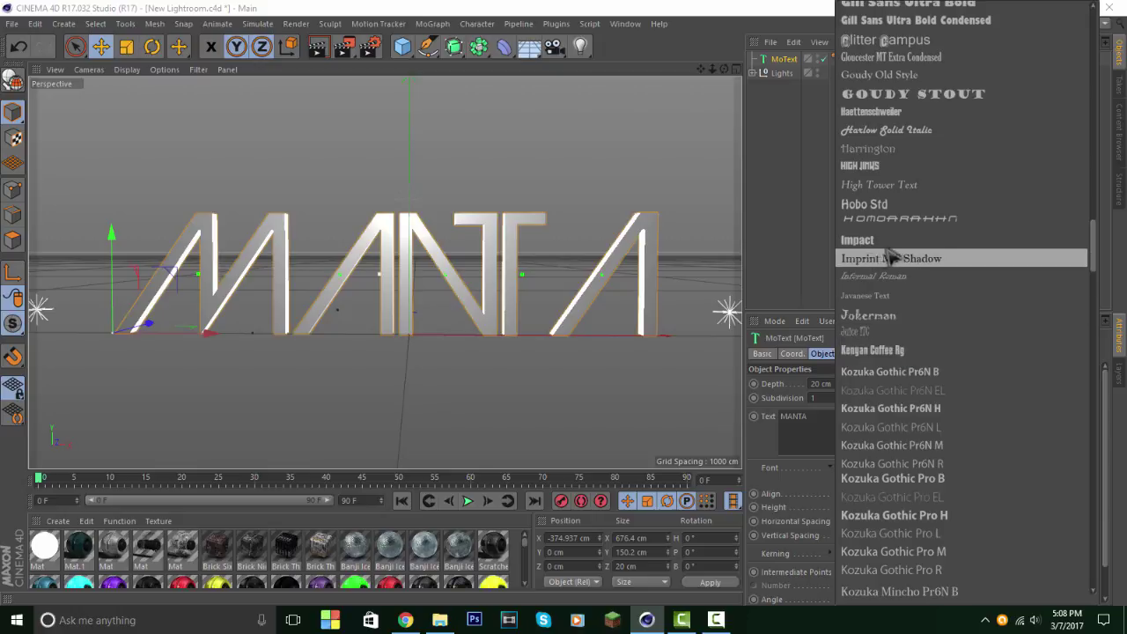
scroll(886, 400, "down", 10)
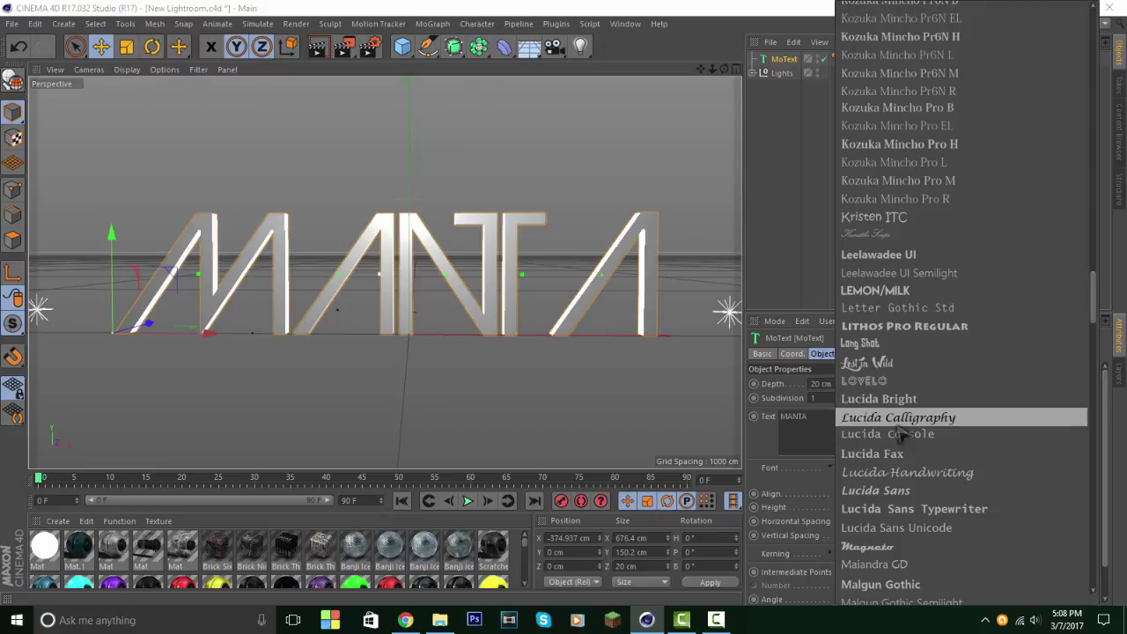
left_click(863, 344)
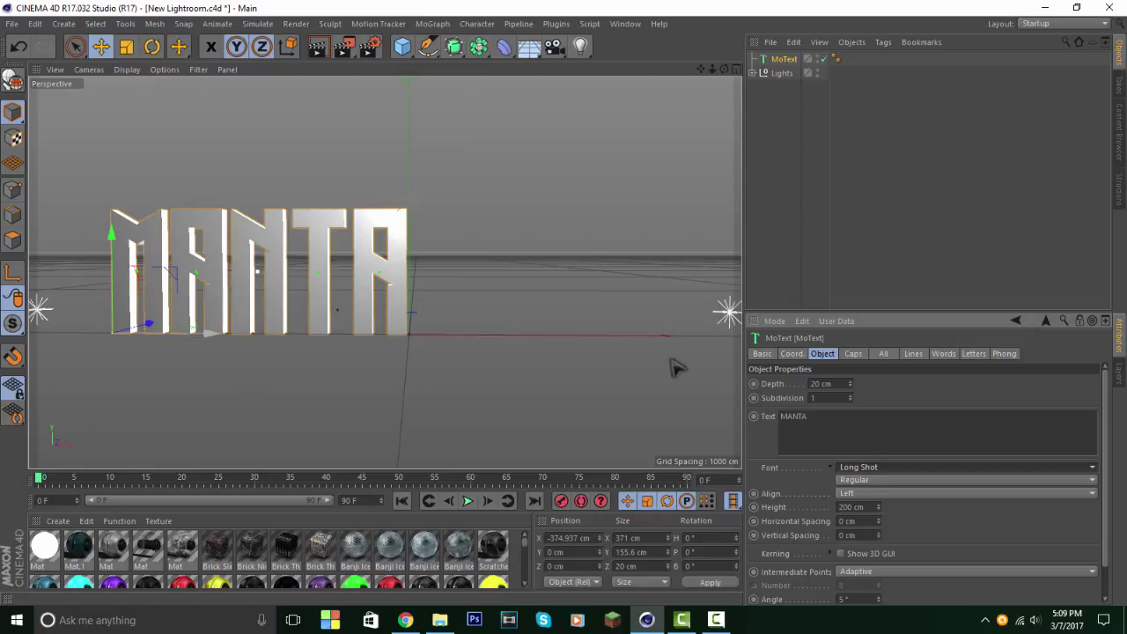
Step: Set the text's depth to 35 cm and centre it by moving it to about X -186 cm
scroll(867, 476, "down", 2)
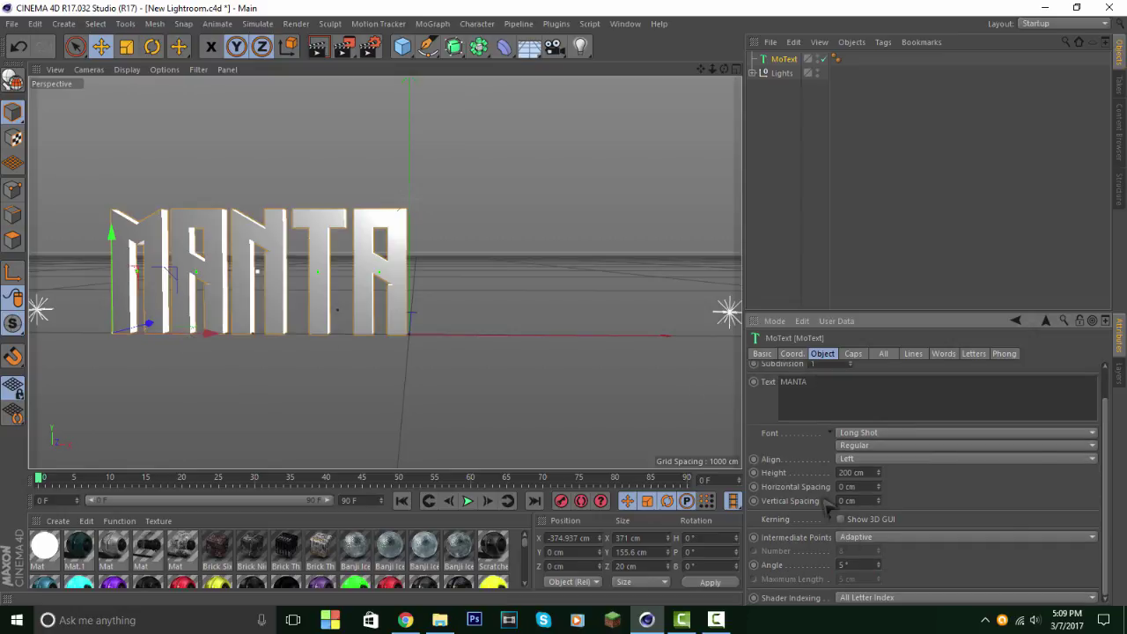
scroll(823, 488, "up", 2)
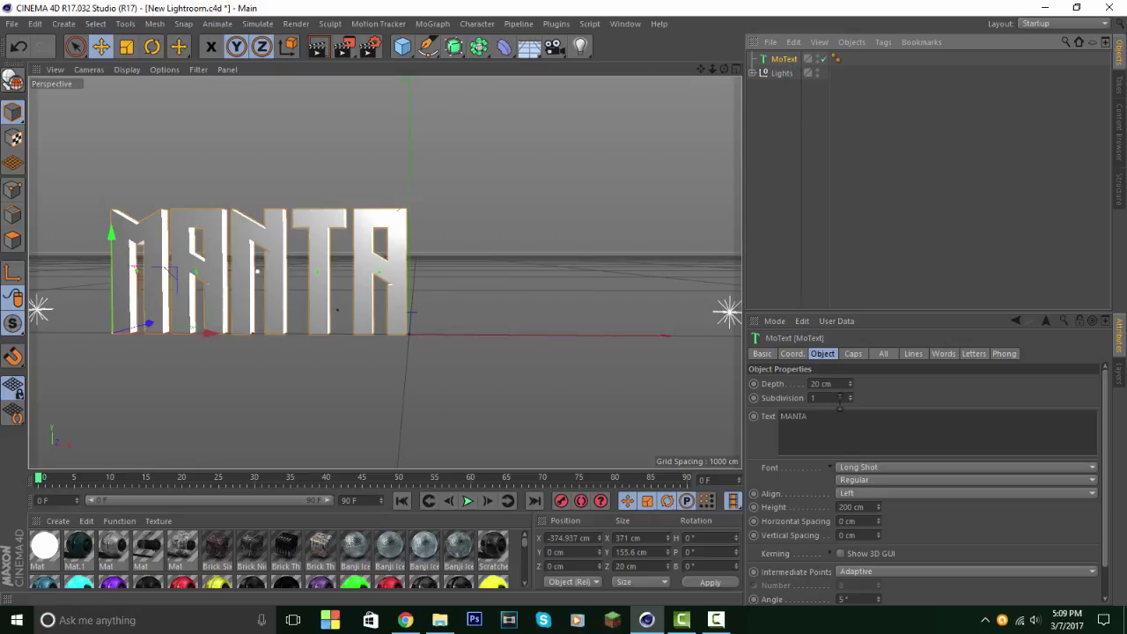
left_click_drag(851, 384, 885, 377)
left_click_drag(724, 69, 502, 145)
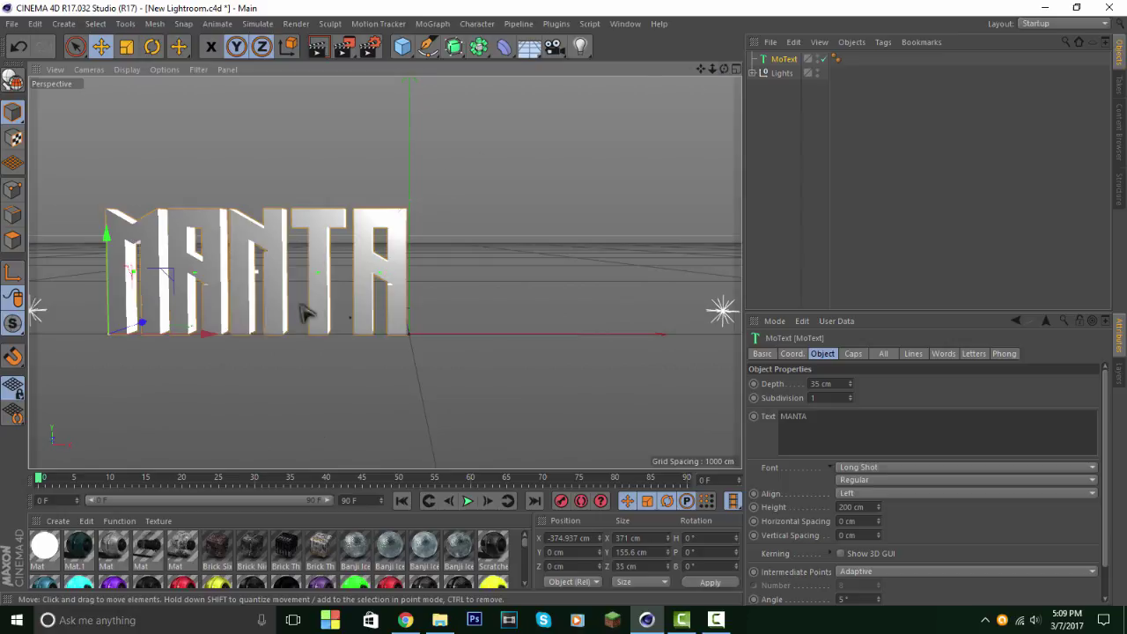
left_click_drag(202, 334, 362, 347)
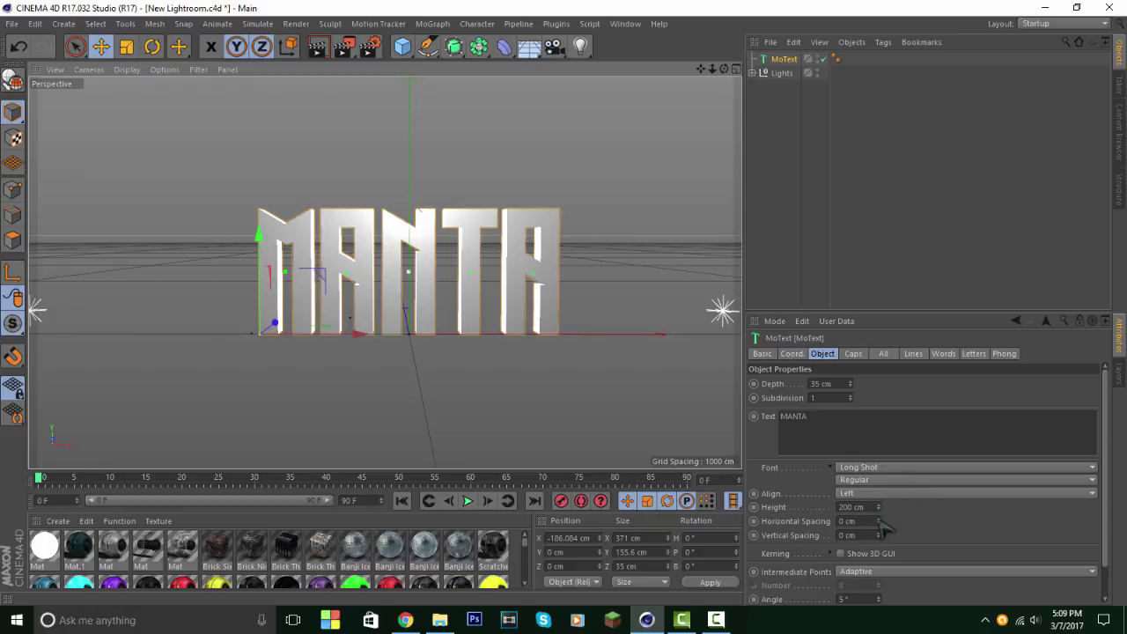
Step: Set the text's horizontal spacing to 45 cm and recentre the word at about X -277 cm
left_click_drag(878, 520, 951, 520)
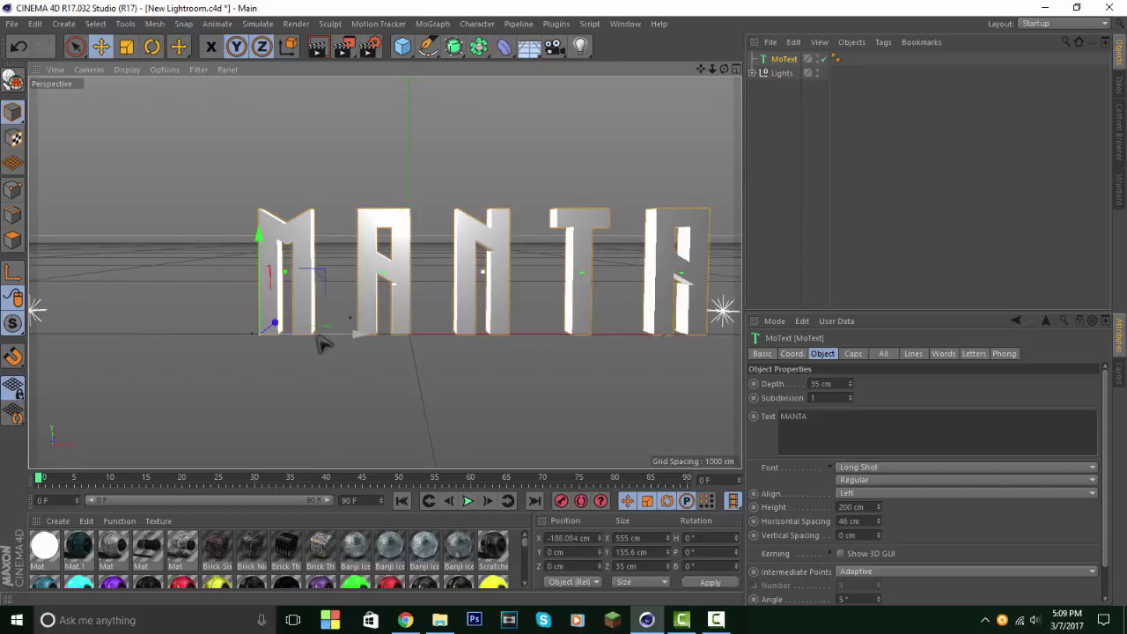
left_click_drag(323, 342, 259, 335)
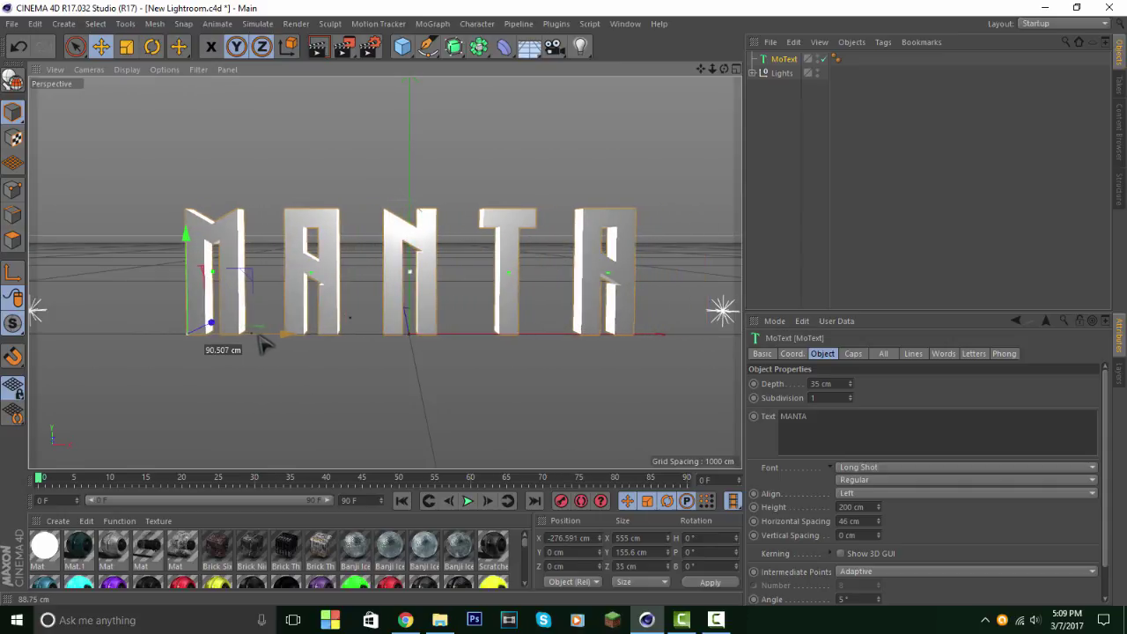
left_click_drag(261, 342, 262, 342)
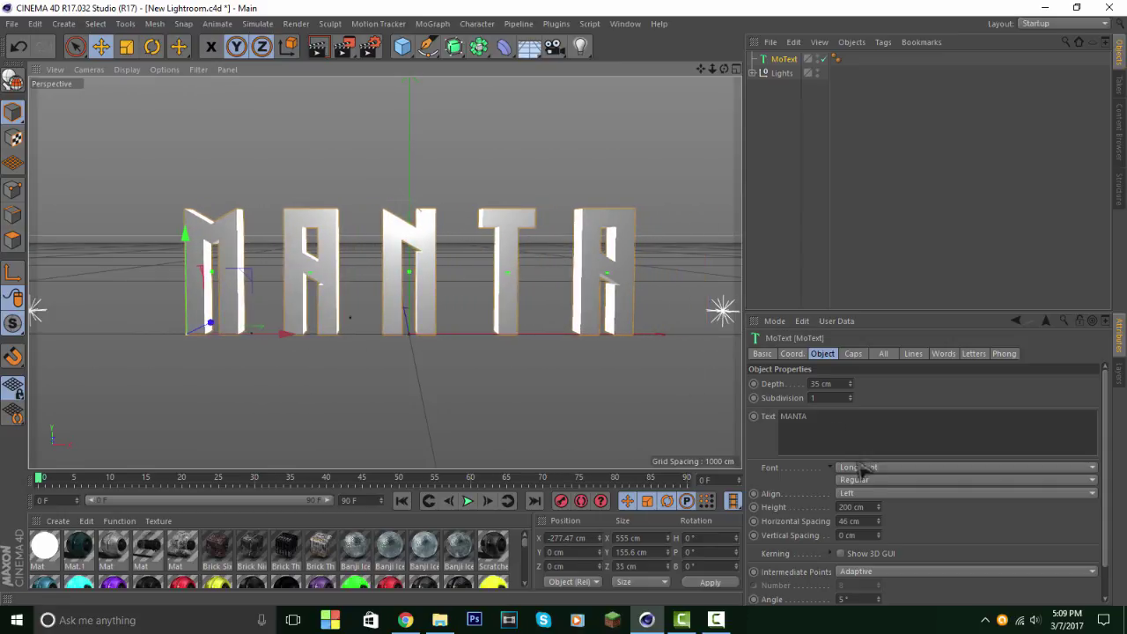
left_click(878, 523)
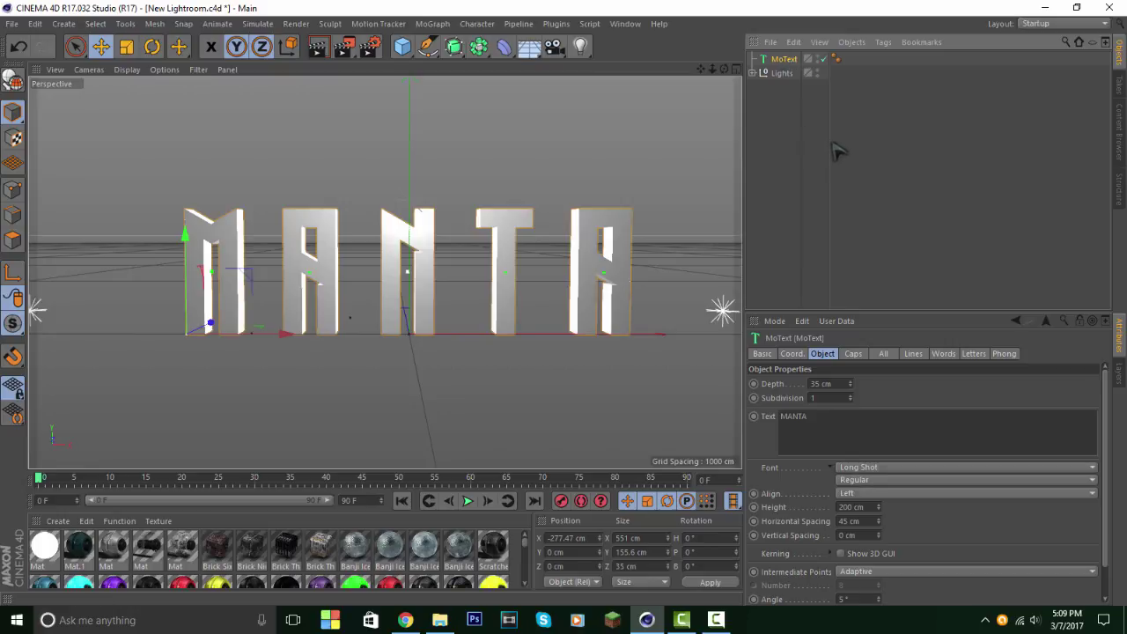
Step: Convert the MANTA text to editable objects and inspect its hierarchy down to the individual letters
key("c")
left_click(753, 59)
left_click(759, 72)
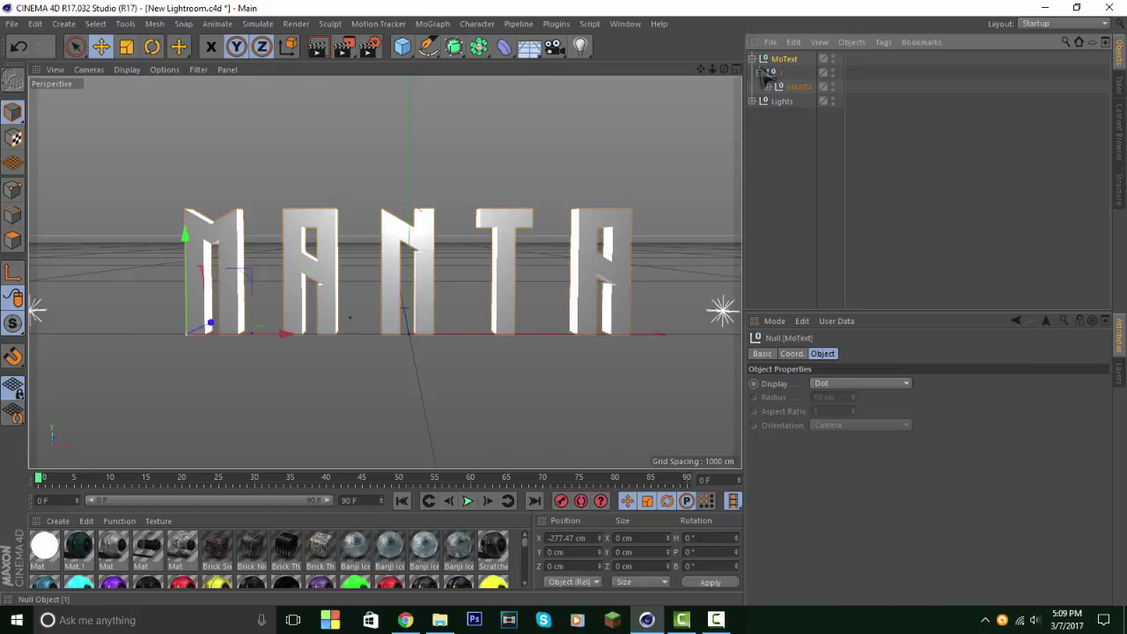
left_click(767, 86)
left_click(799, 101)
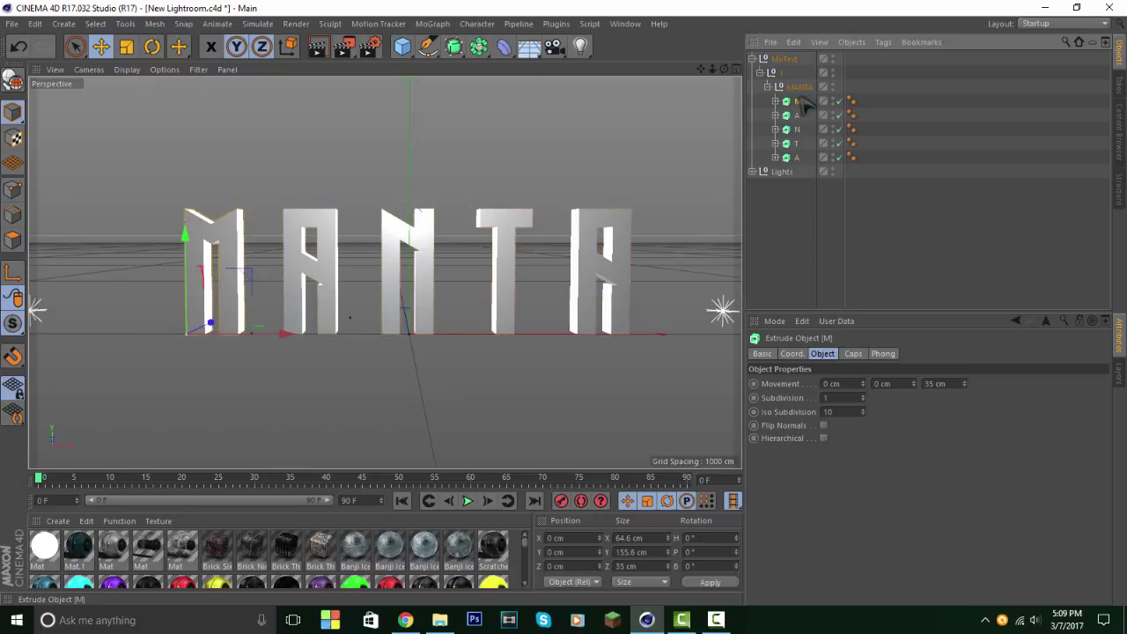
left_click(753, 59)
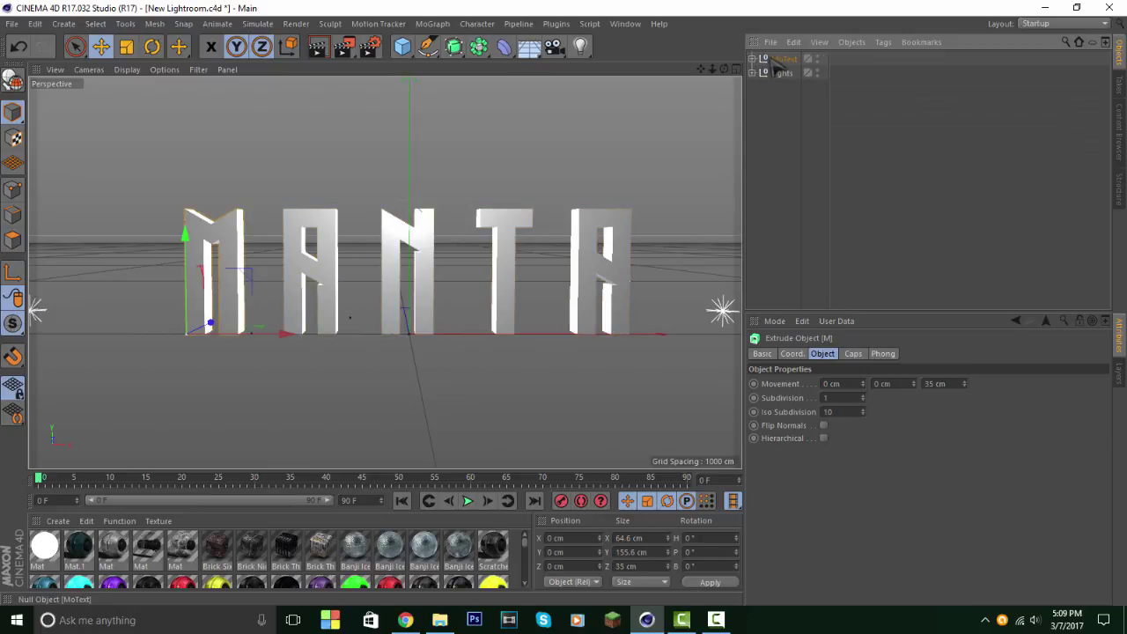
Step: Render a preview of the MANTA text in the perspective view
left_click(777, 60)
left_click(319, 50)
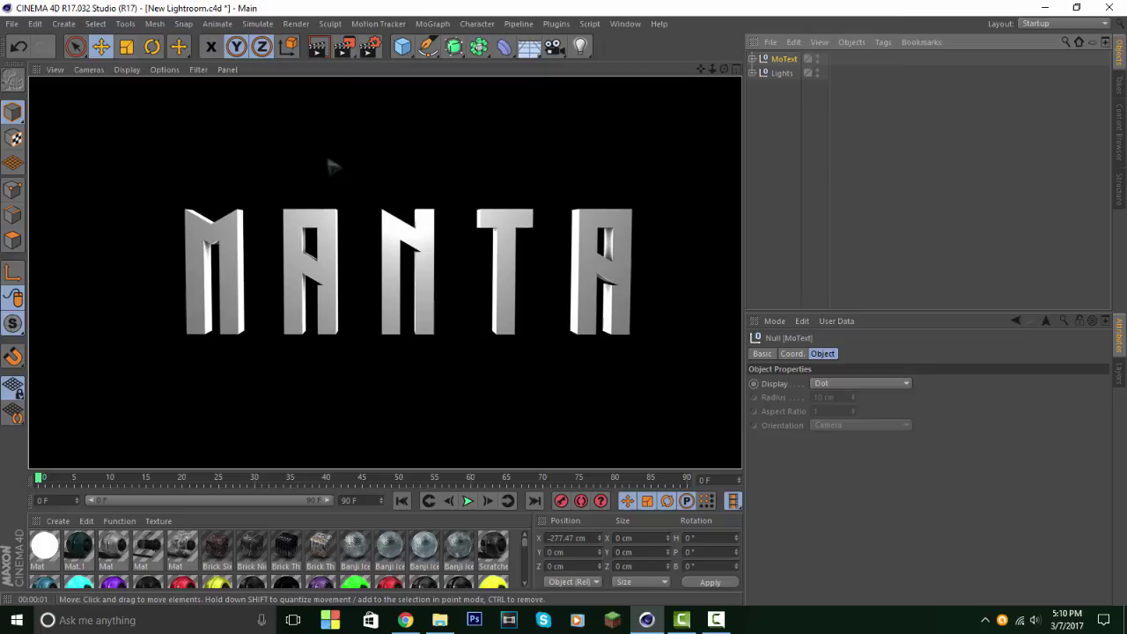
left_click(448, 252)
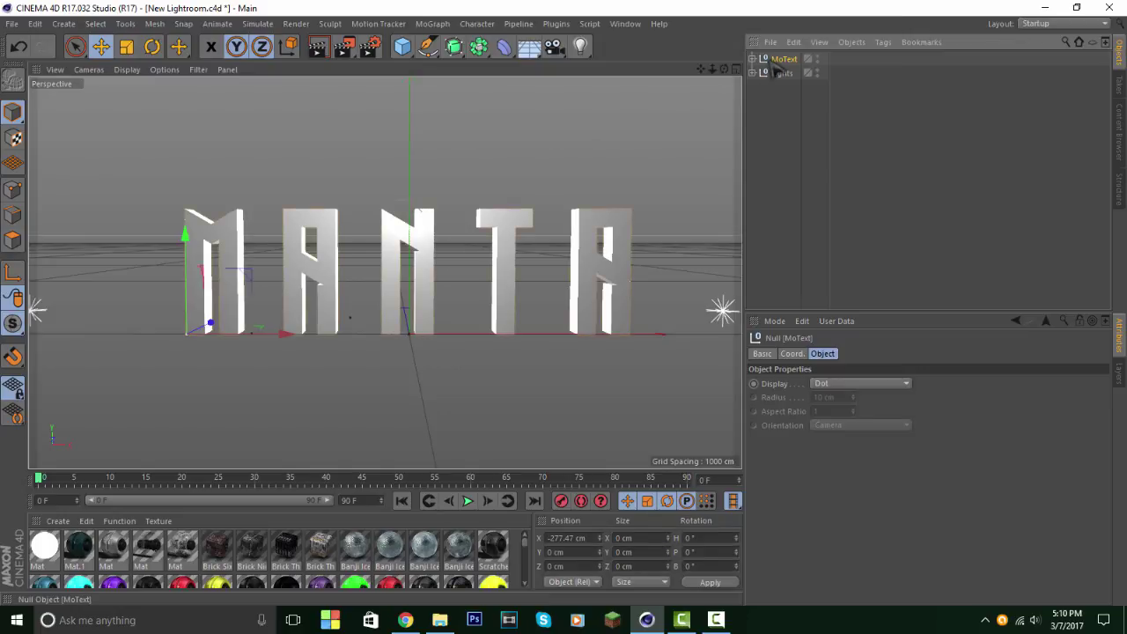
Step: Duplicate the MANTA text group and move the copy back along Z to about 33.8 cm
key("ctrl+c")
key("ctrl+v")
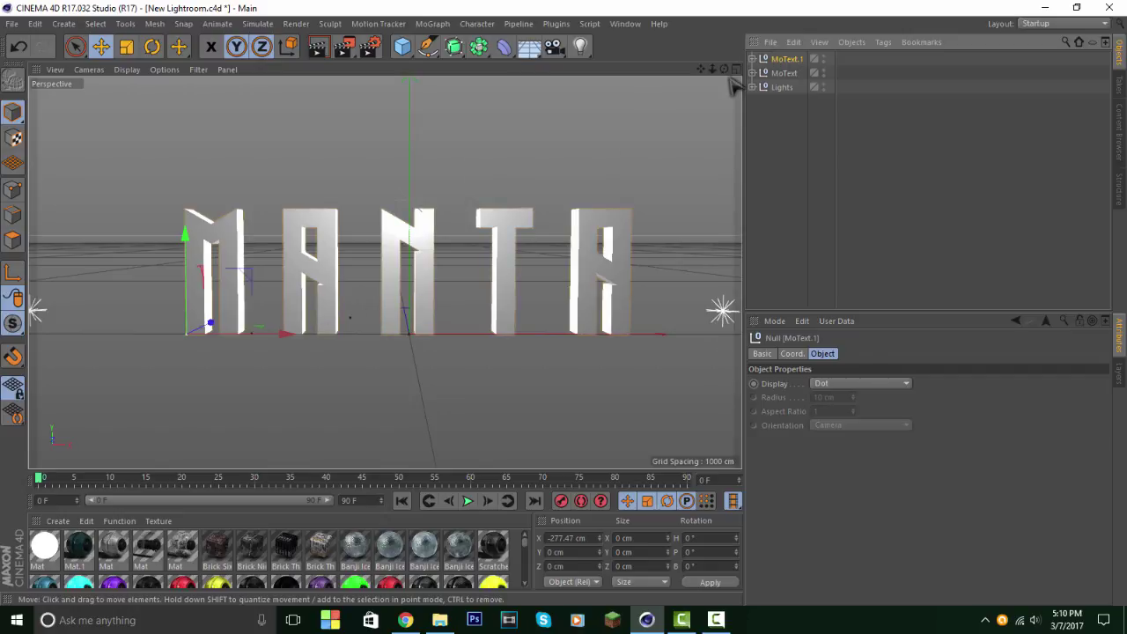
left_click_drag(724, 69, 616, 92)
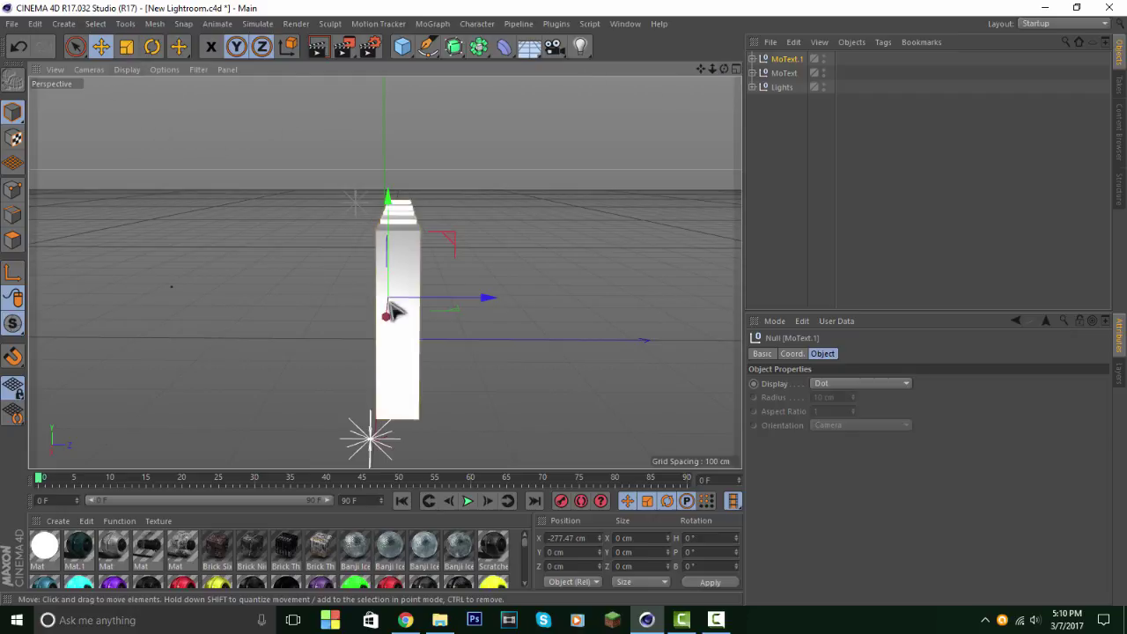
mouse_move(442, 304)
left_mouse_down()
mouse_move(473, 303)
mouse_move(462, 304)
left_mouse_up()
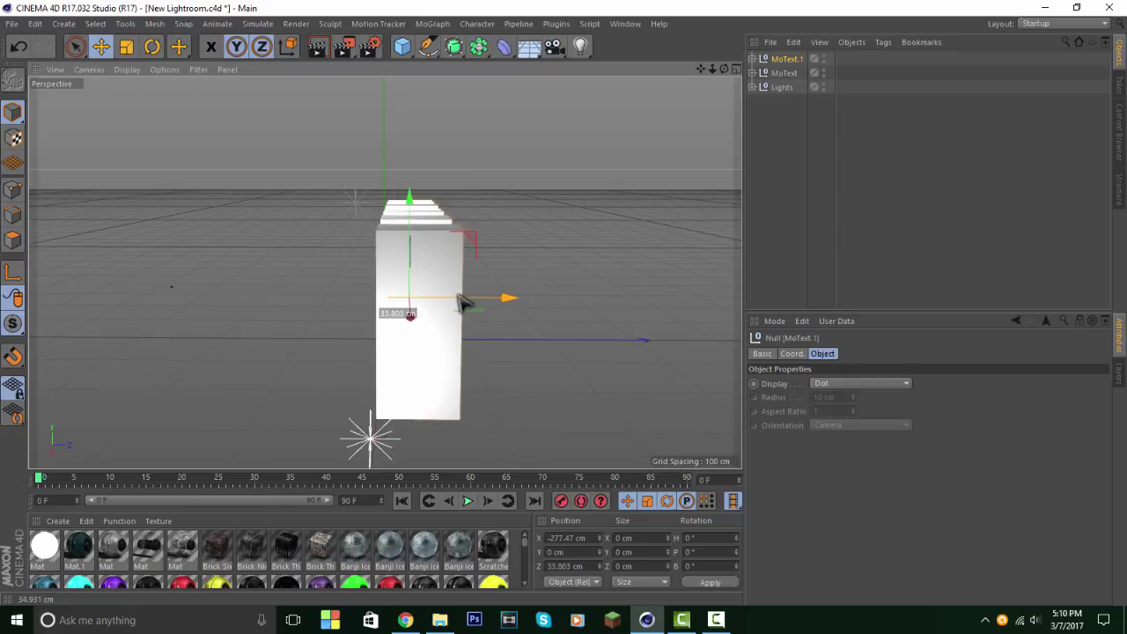
left_click_drag(724, 68, 702, 72)
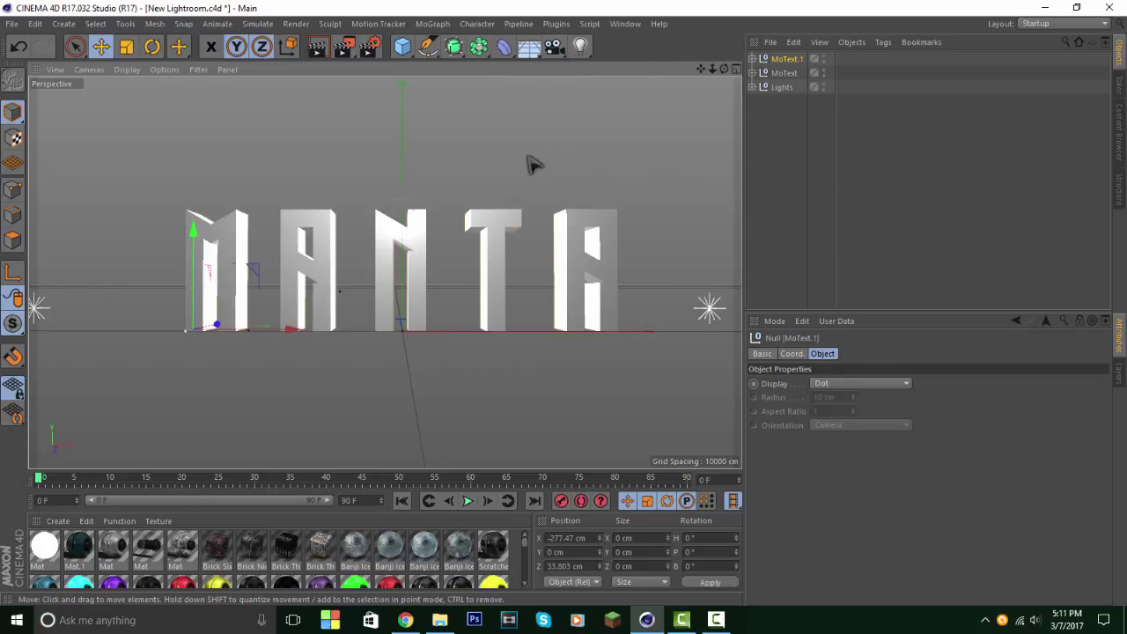
Step: Expand the original MoText group down to its individual letters, keeping the copy's hierarchy collapsed
left_click(754, 59)
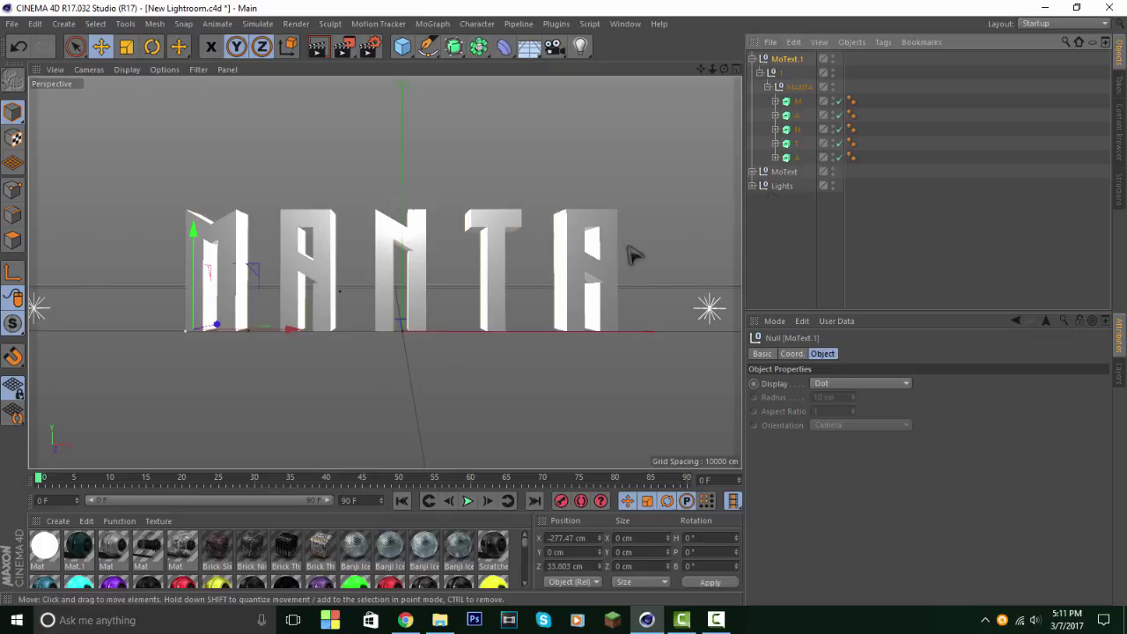
left_click(753, 59)
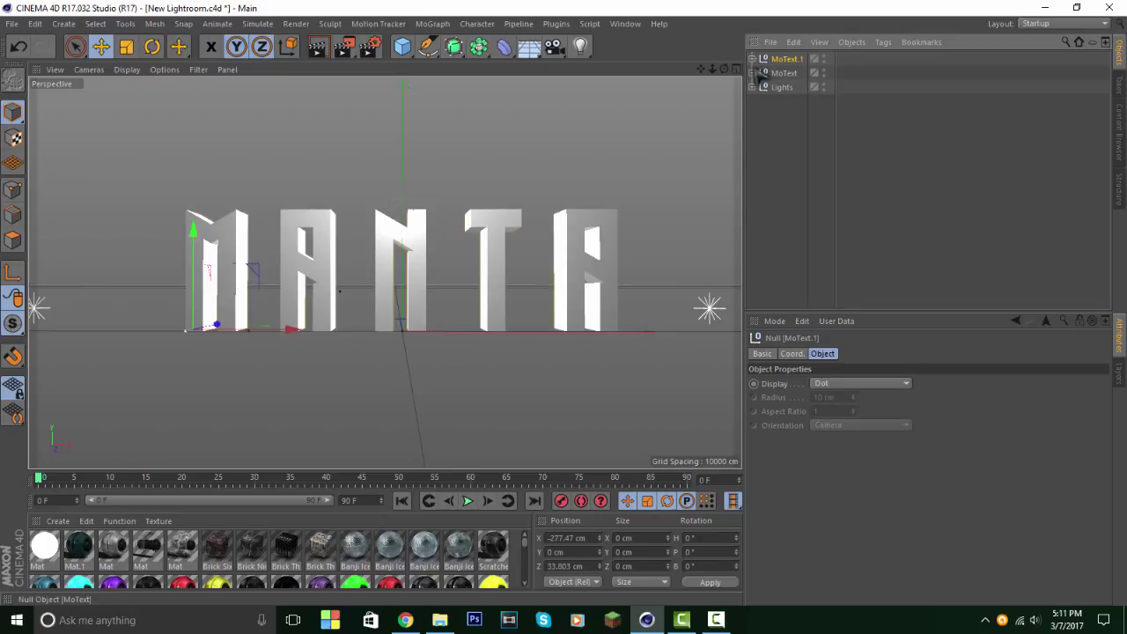
left_click(754, 73)
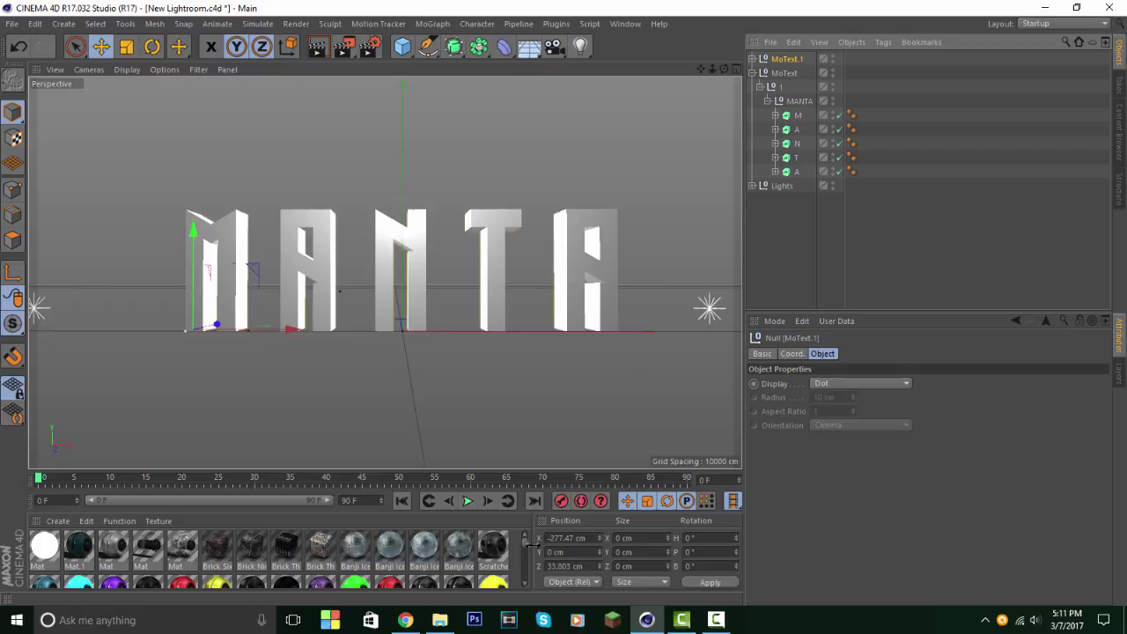
Step: Disable the Diffusion, Bump, Reflectance and Glow channels of the blue Mat material next to Tron Glow
scroll(529, 549, "down", 2)
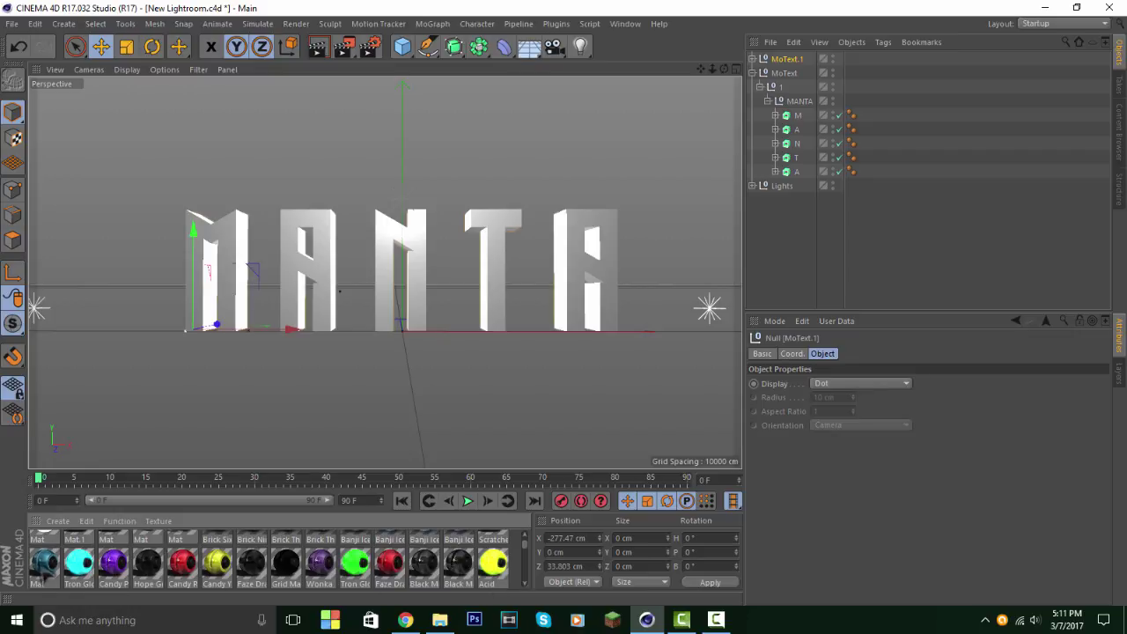
double_click(46, 568)
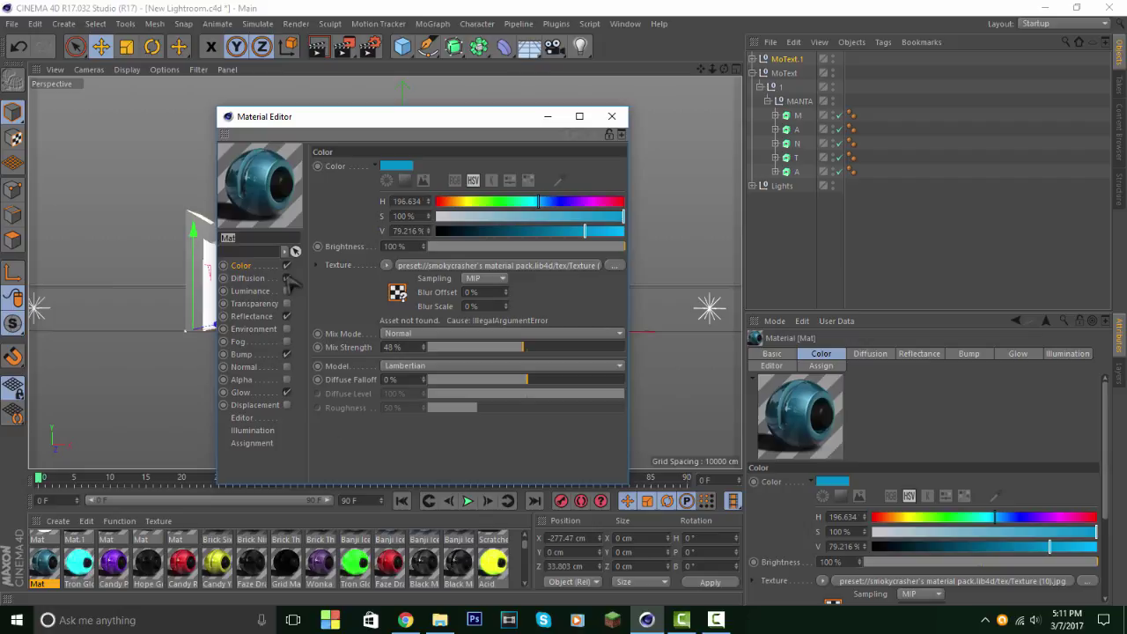
left_click(287, 278)
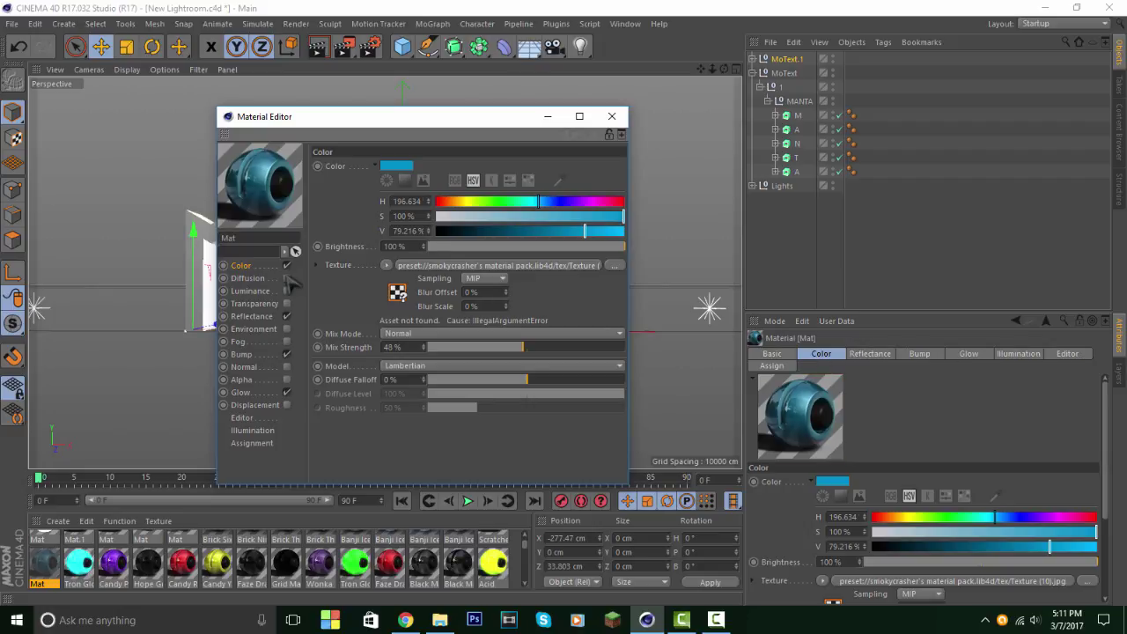
left_click(286, 354)
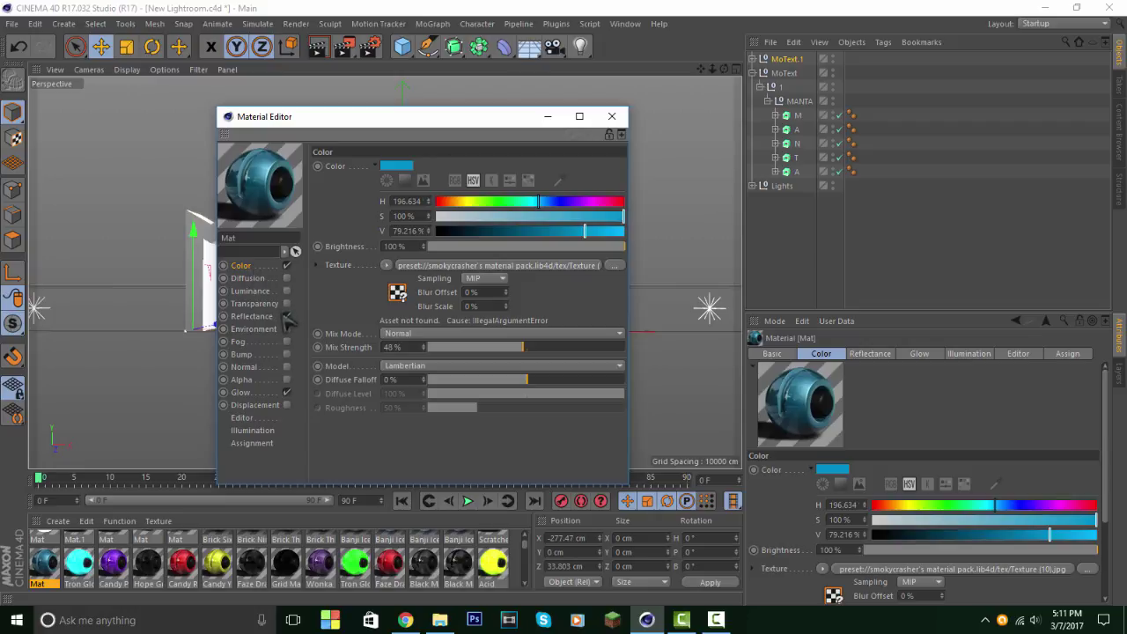
left_click(287, 316)
left_click(286, 392)
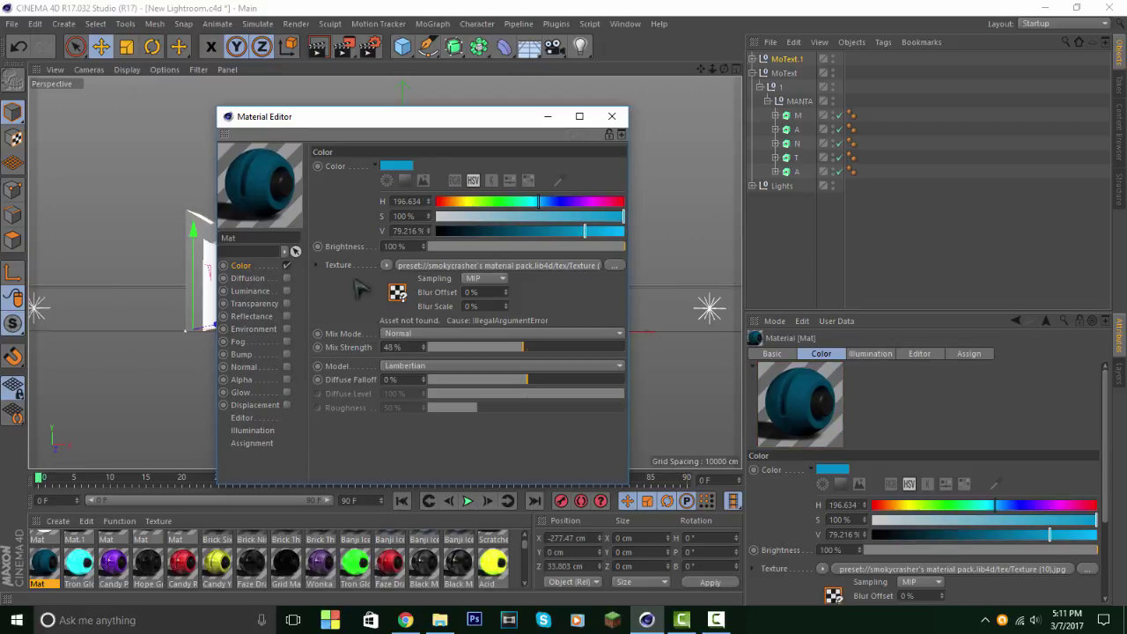
Step: Clear the material's colour texture and set its colour to turquoise with H 185°, S 100% and V 80%
left_click(386, 265)
left_click(409, 214)
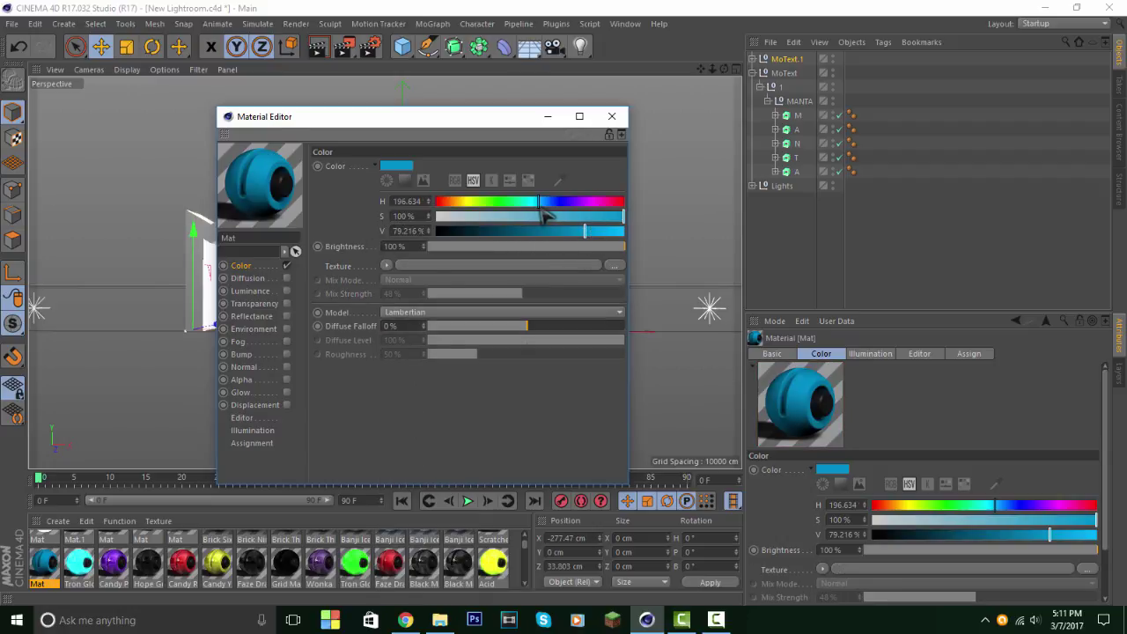
left_click_drag(541, 204, 596, 236)
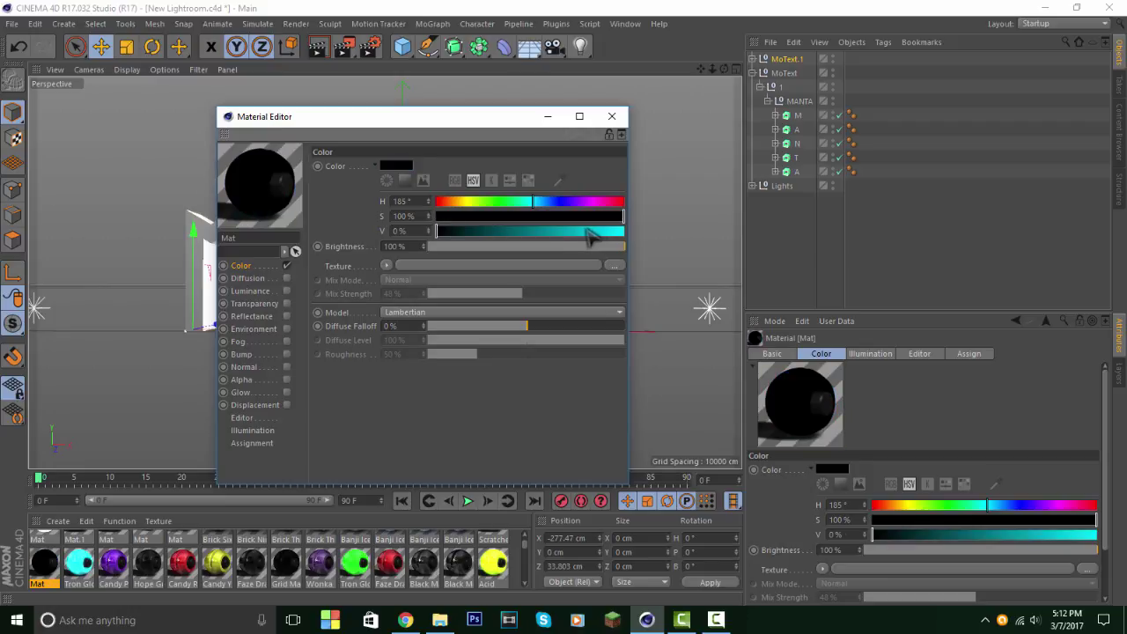
left_click(585, 232)
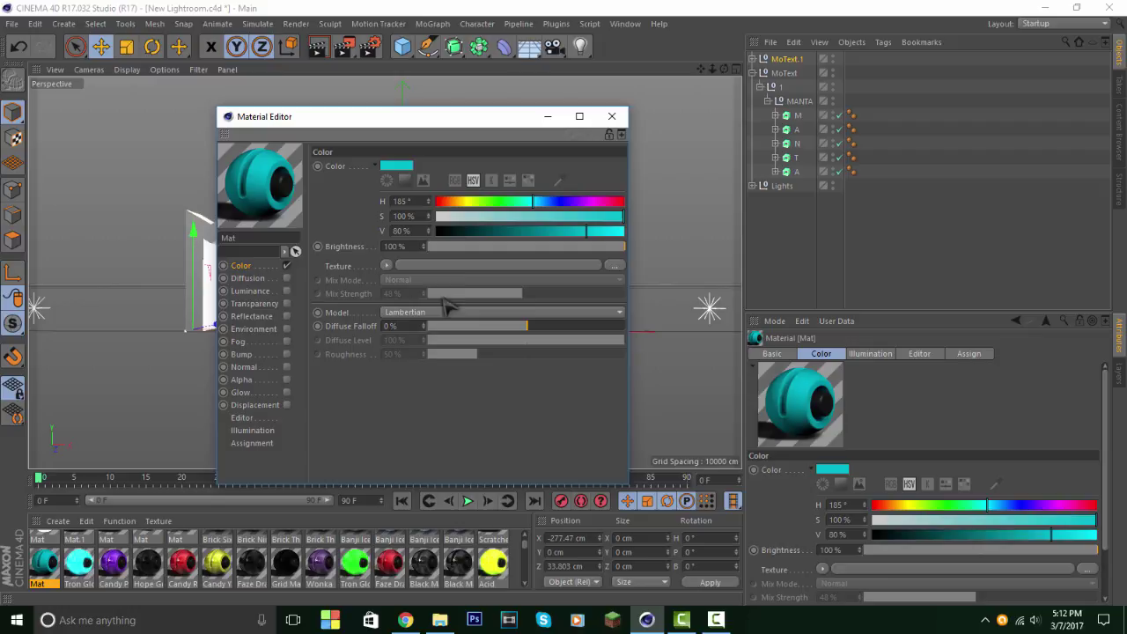
right_click(275, 191)
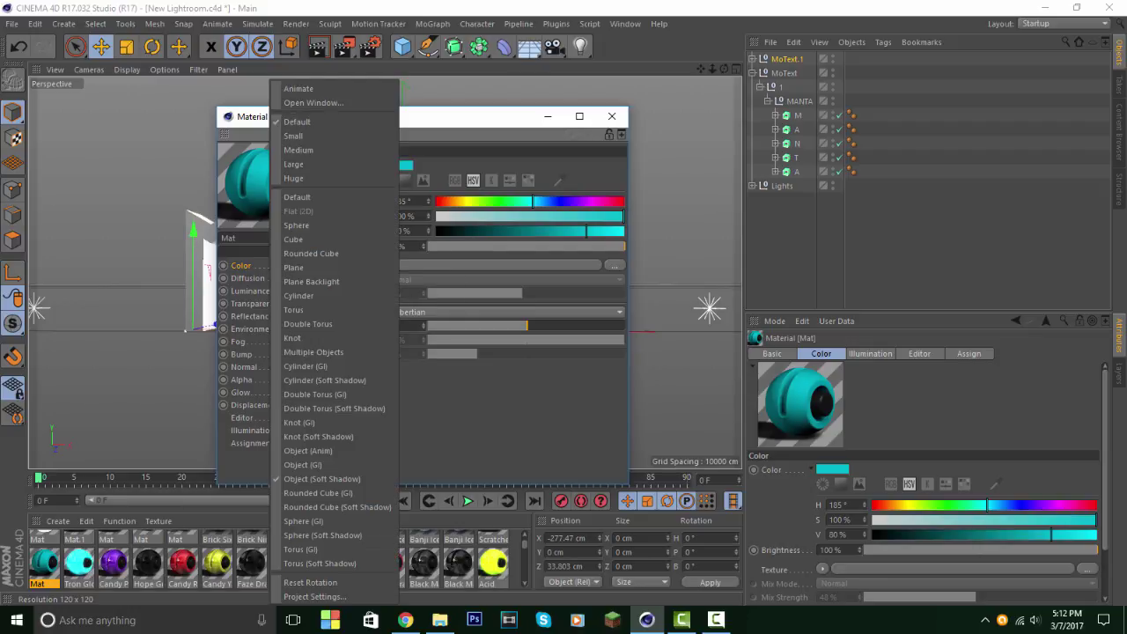
left_click(374, 480)
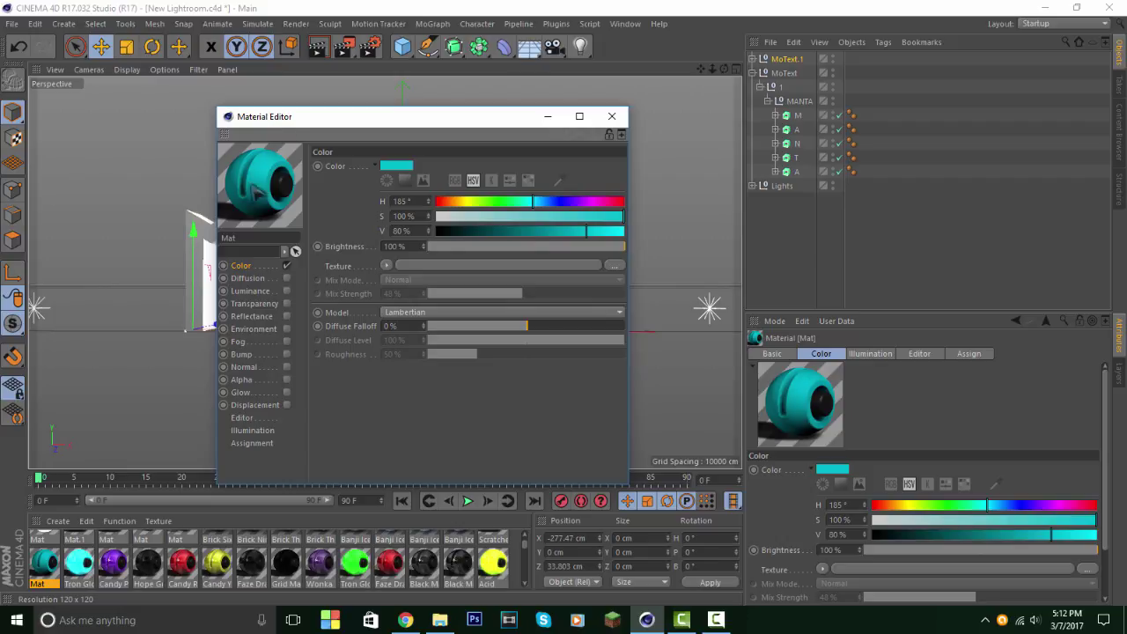
Step: Re-enable the material's Reflectance channel and adjust its default specular width, checking the Bump and Fog channels without enabling them
left_click(290, 319)
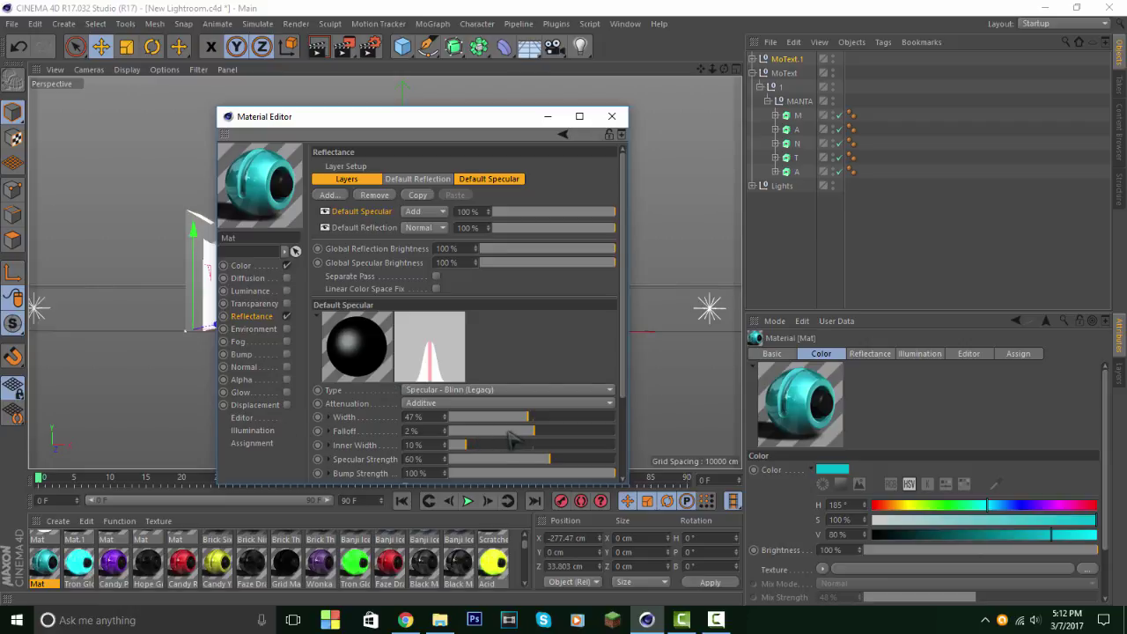
left_click_drag(476, 416, 469, 417)
left_click(287, 355)
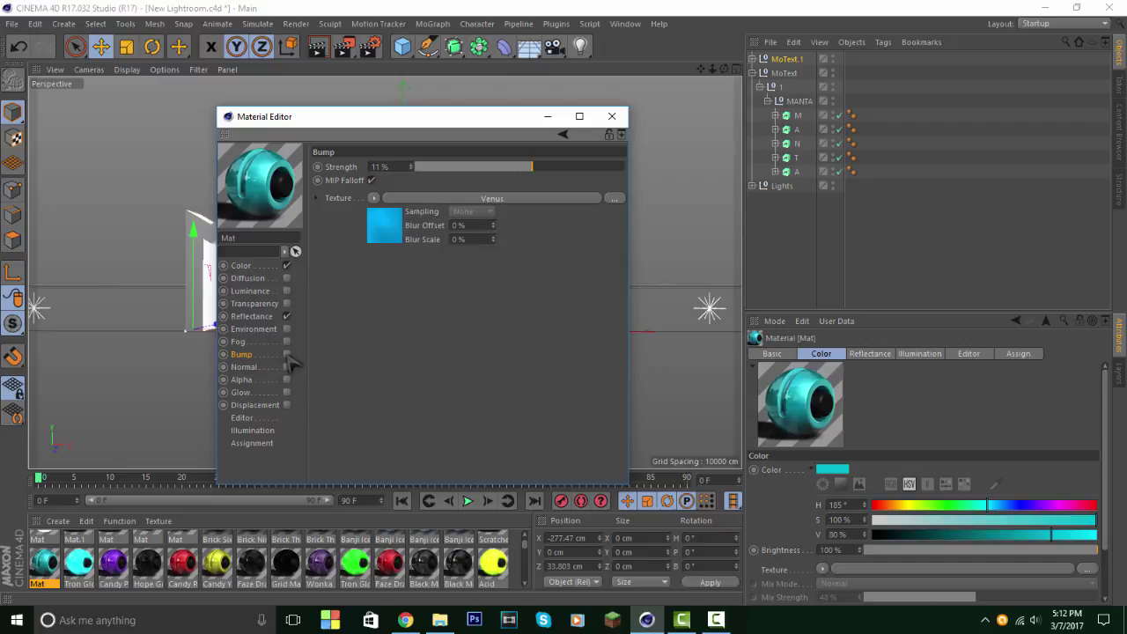
left_click(287, 343)
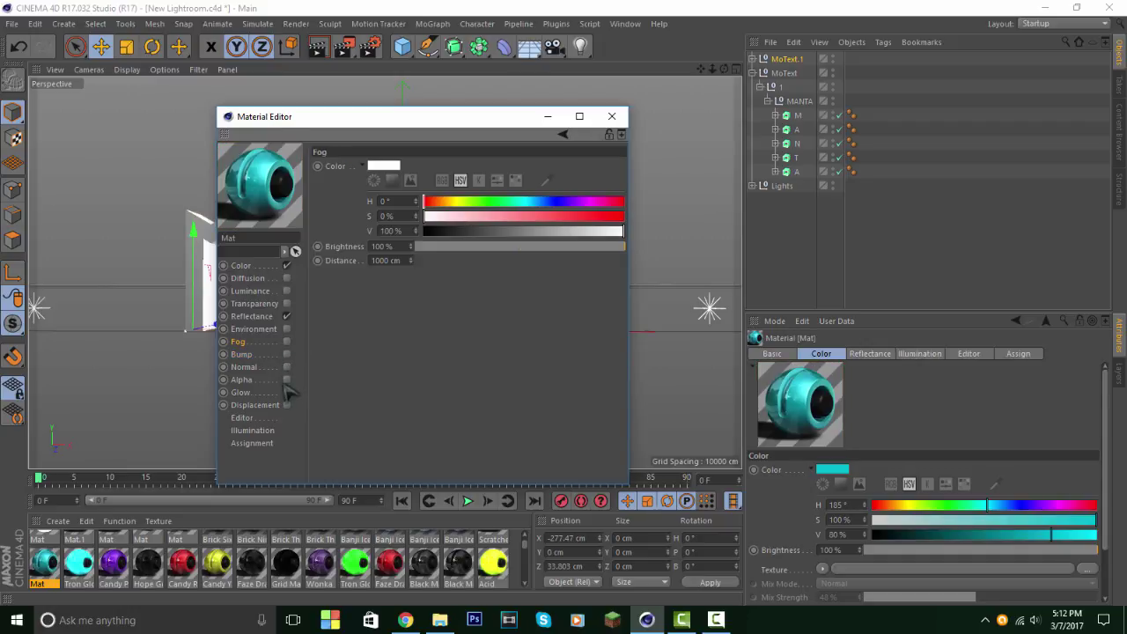
Step: Enable the material's Glow channel with an inner strength of 75% and close the material's settings
left_click(287, 393)
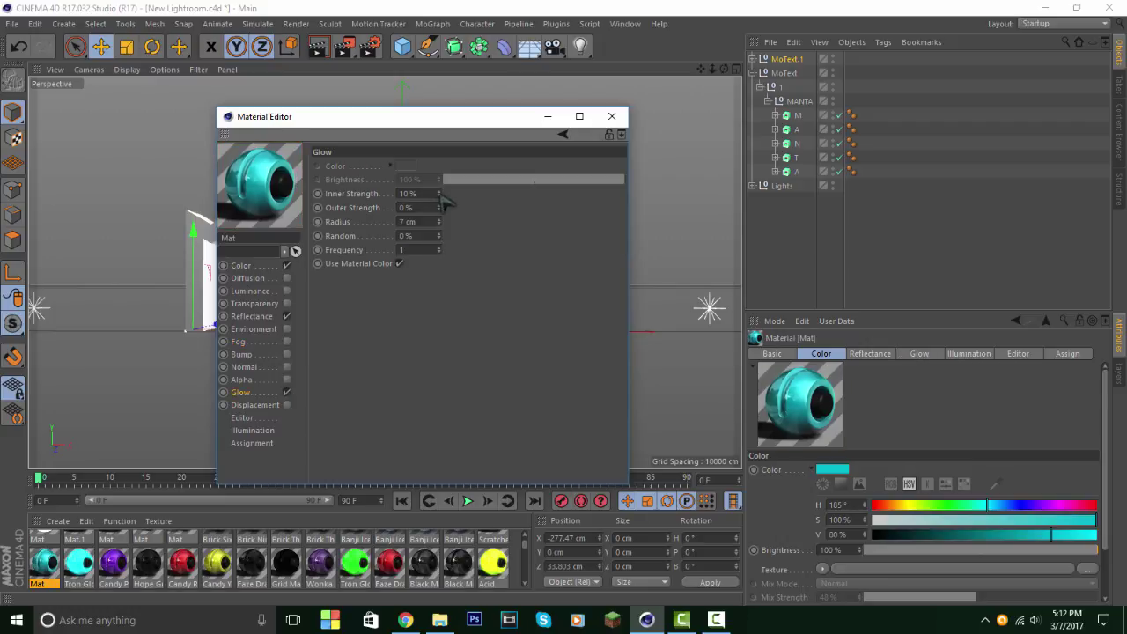
mouse_move(439, 193)
left_mouse_down()
mouse_move(448, 176)
mouse_move(446, 206)
left_mouse_up()
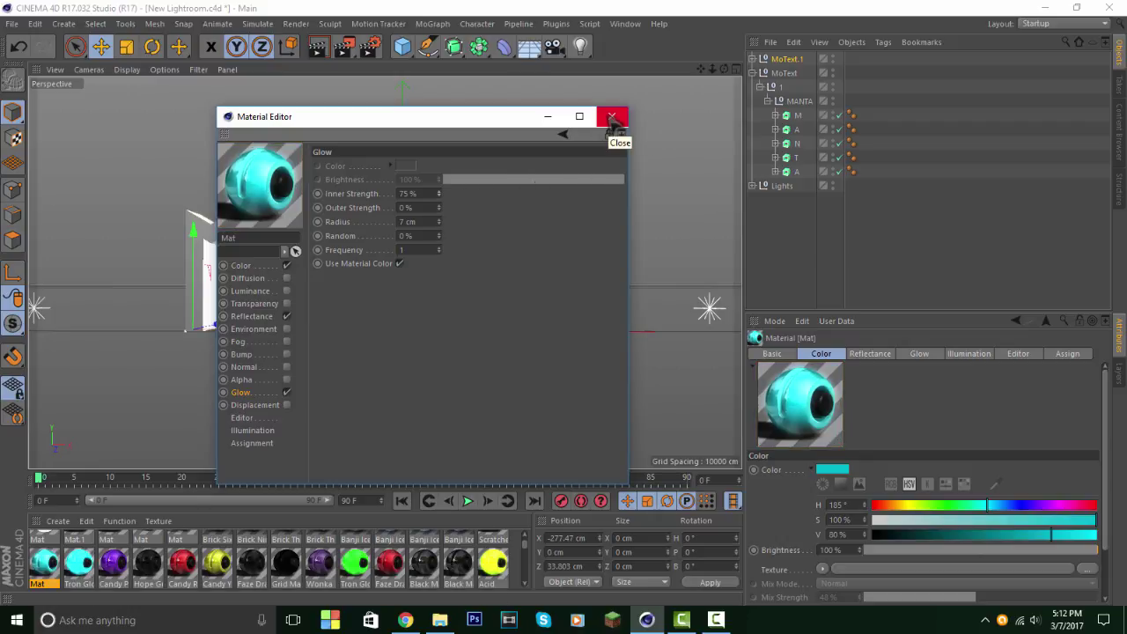
left_click(612, 117)
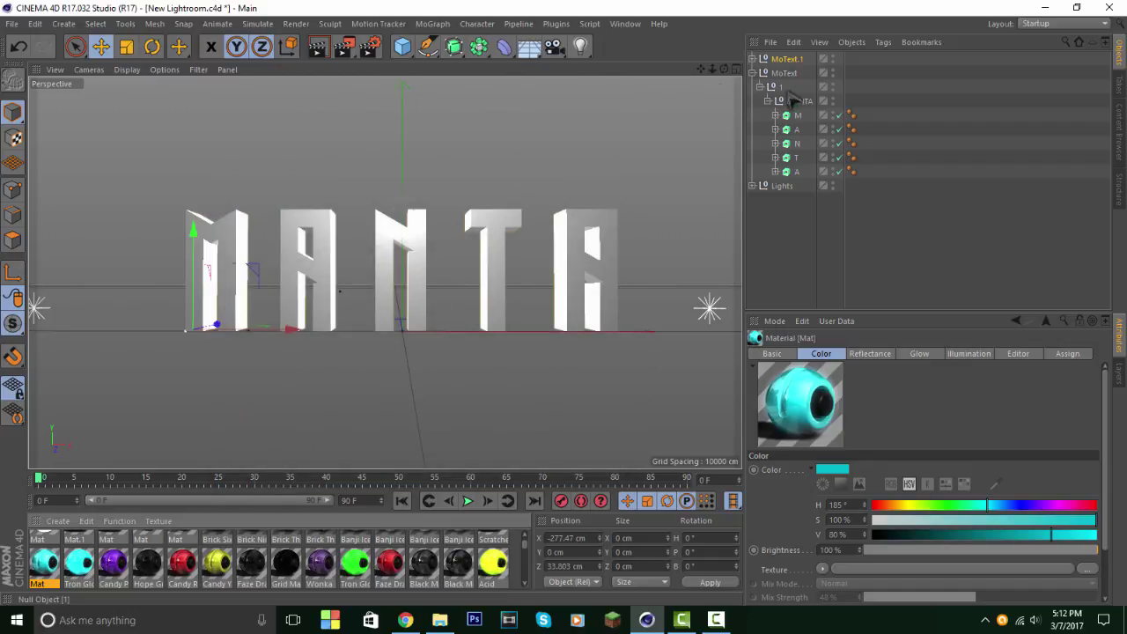
Step: Apply the turquoise Mat material to the letters M, N and the last A of the original text
left_click_drag(51, 568, 828, 117)
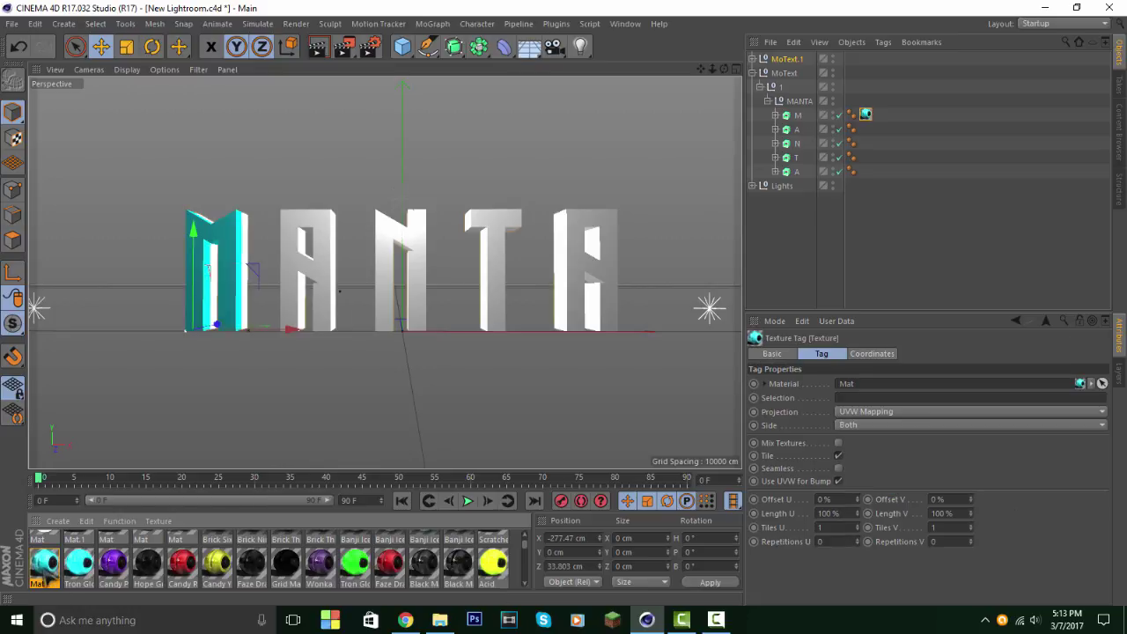
left_click_drag(51, 568, 830, 145)
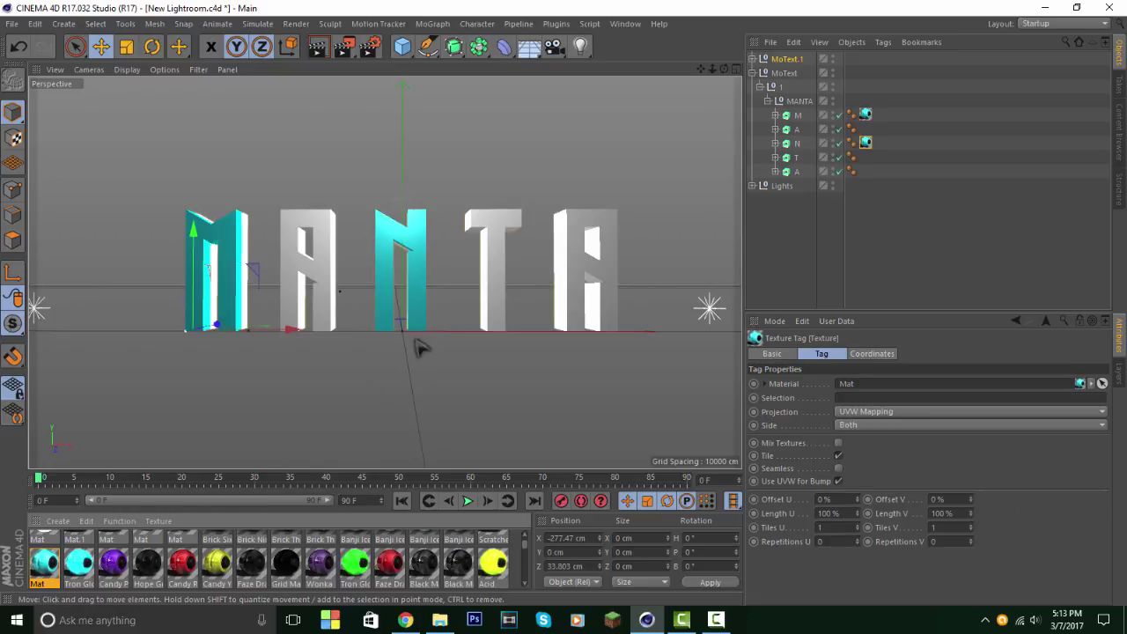
left_click_drag(44, 572, 866, 171)
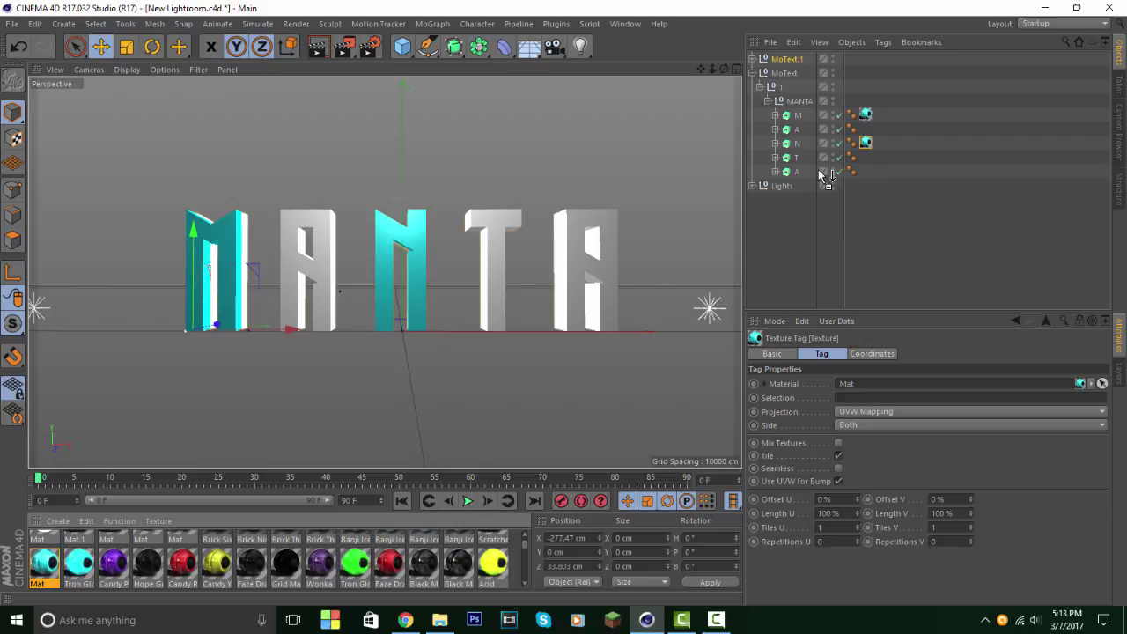
Step: Move the duplicated text forward along Z to about 1.2 cm, nearly flush with the original
left_click_drag(729, 74, 679, 163)
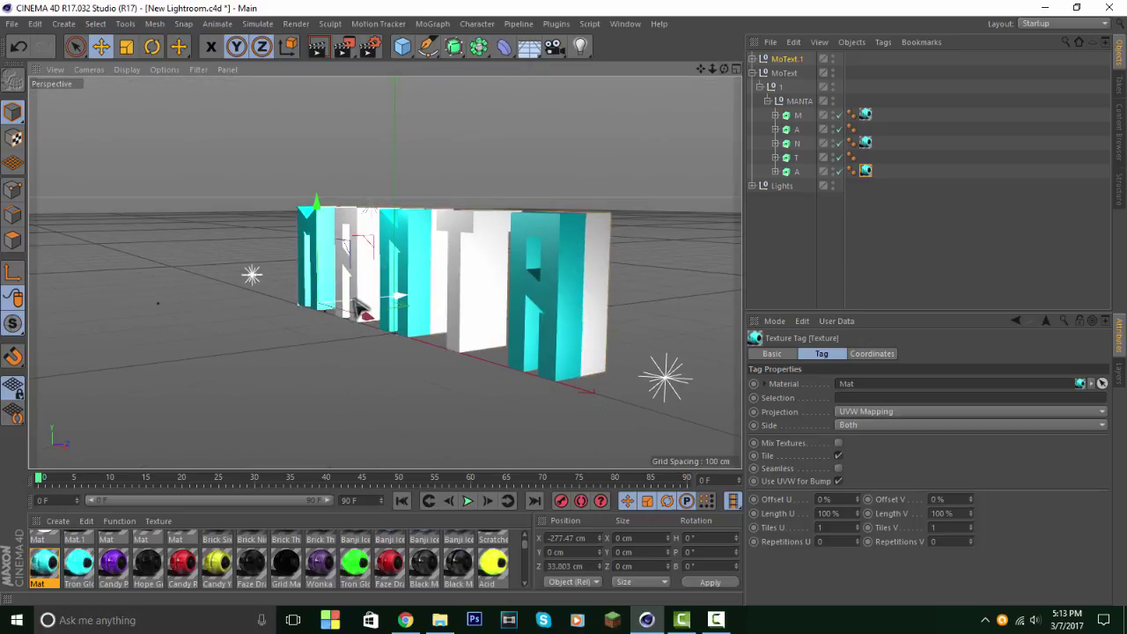
left_click_drag(359, 305, 344, 308)
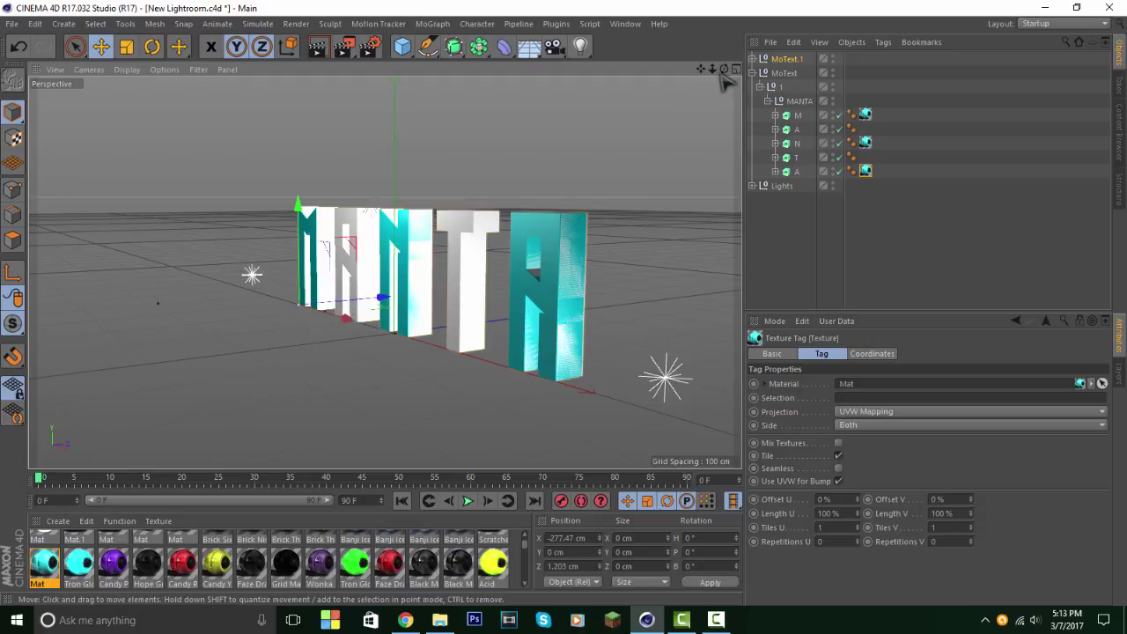
left_click_drag(724, 70, 699, 76)
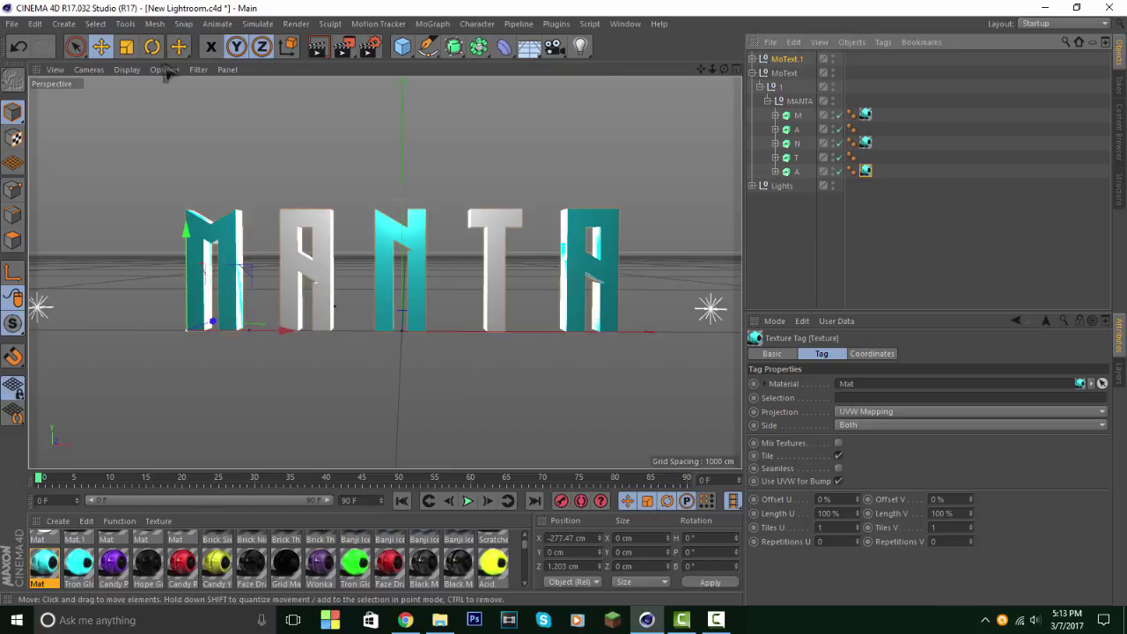
Step: Scale the duplicated text up slightly and shift it to about X -286.7 cm, Y -6.5 cm behind the original
left_click(126, 47)
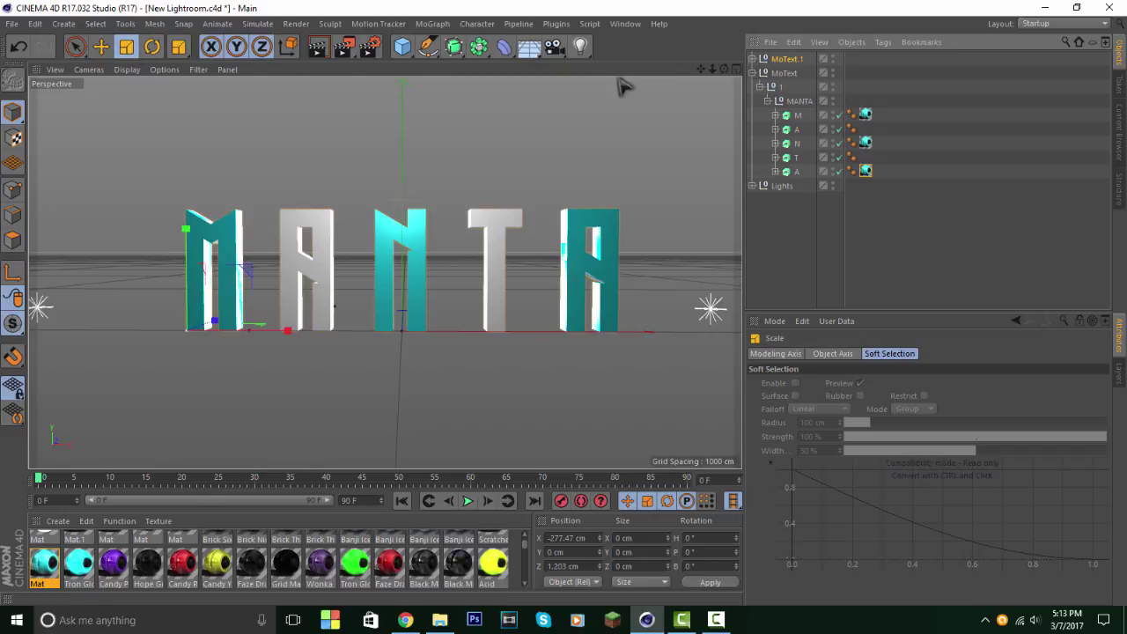
left_click(797, 59)
left_click_drag(249, 278, 260, 278)
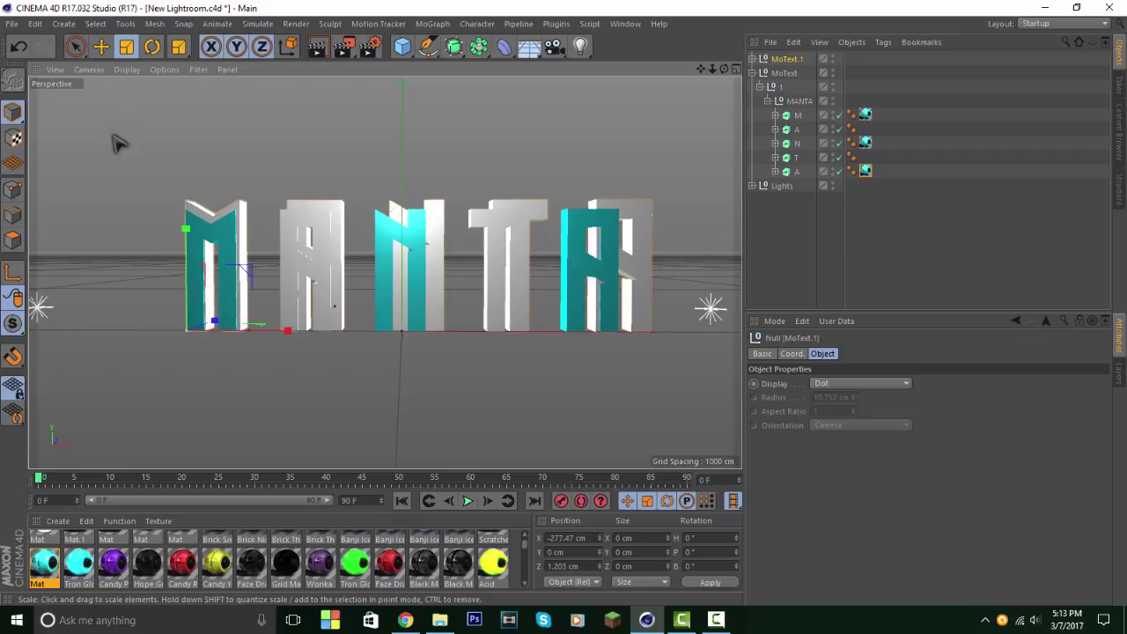
left_click(101, 47)
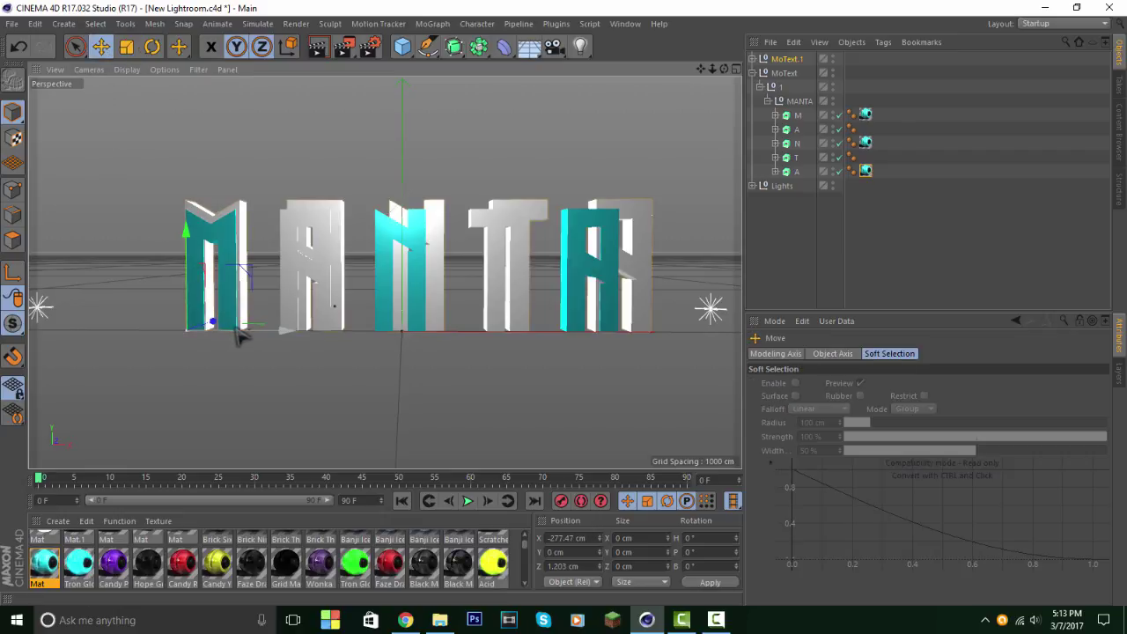
left_click_drag(236, 336, 185, 305)
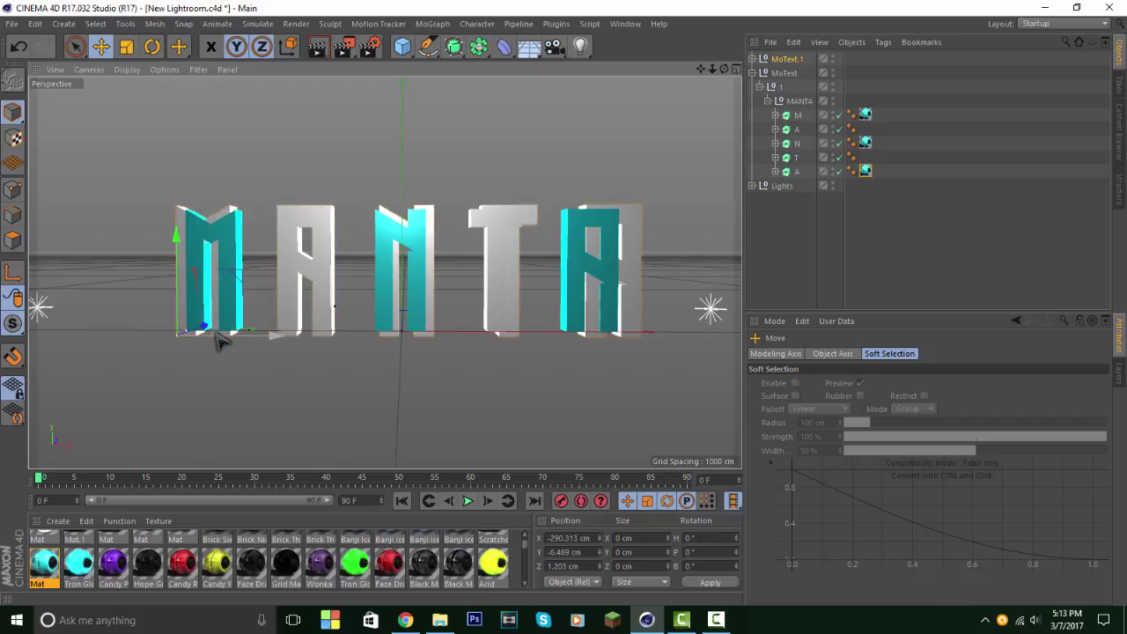
left_click_drag(222, 341, 225, 342)
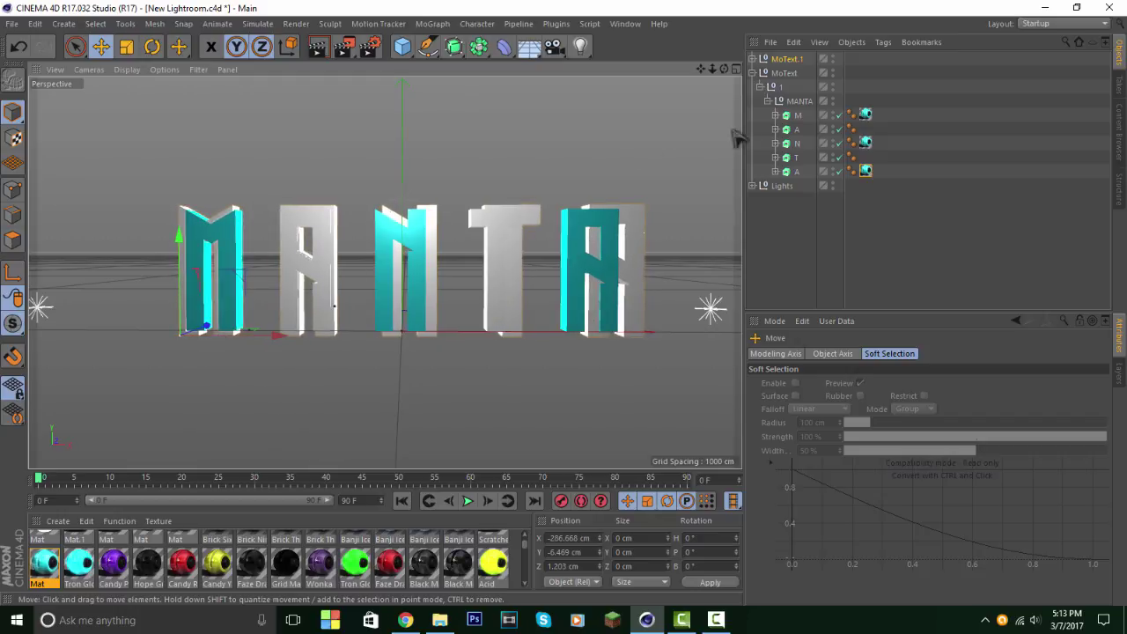
left_click(795, 129)
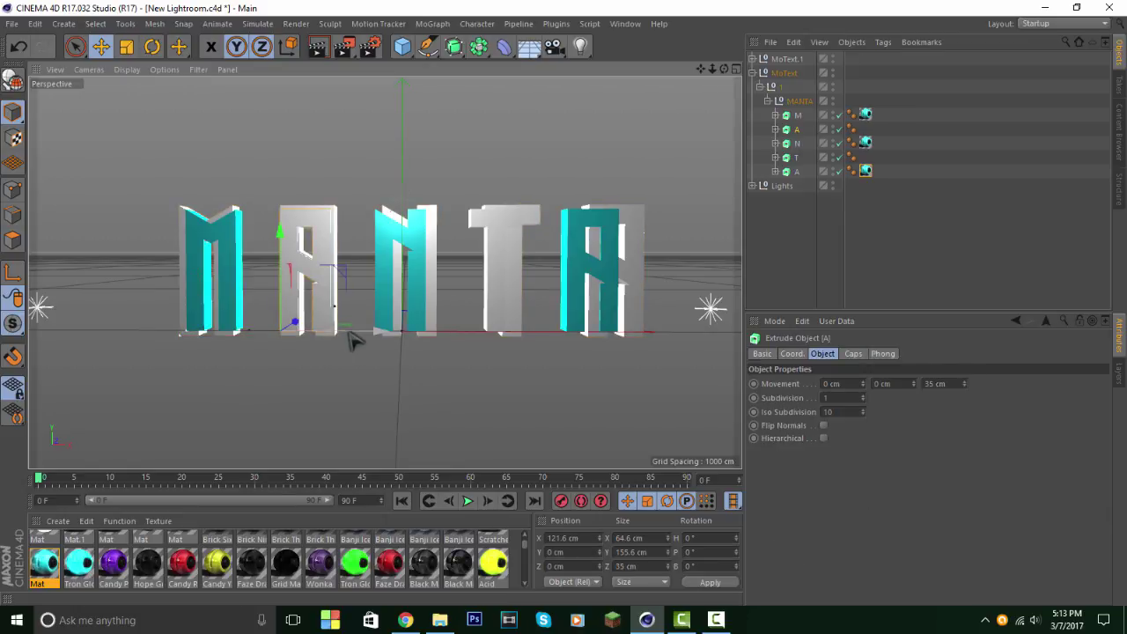
left_click_drag(352, 342, 357, 341)
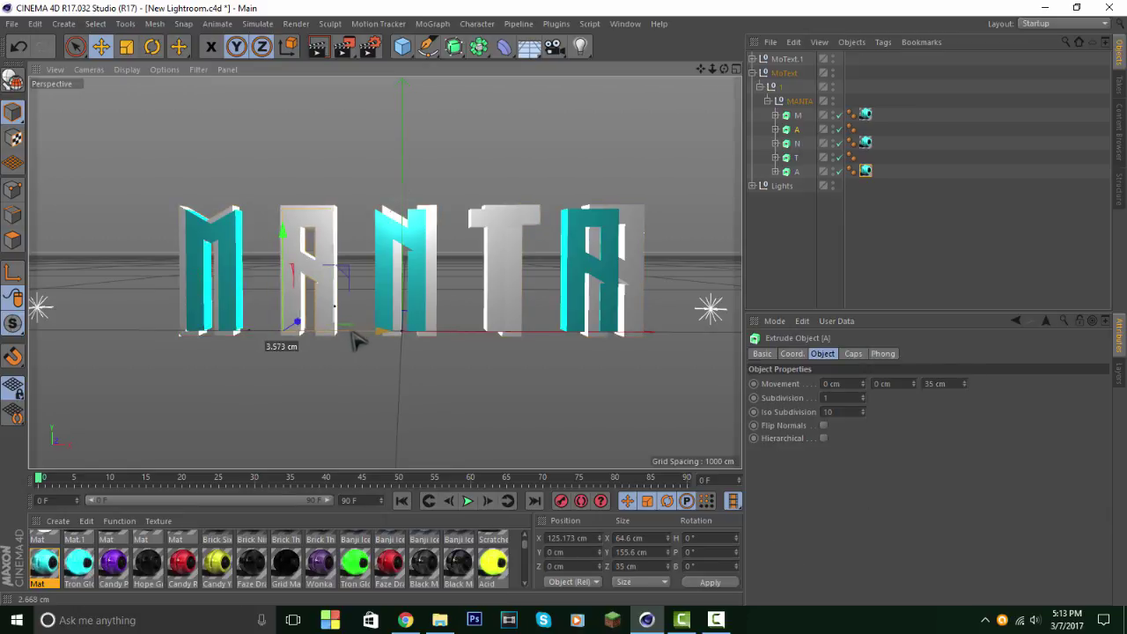
left_click_drag(356, 342, 357, 342)
key("ctrl+z")
Step: Align the duplicate's M and first A behind the original letters by moving them along X to about 7.2 cm and 128.6 cm
left_click(752, 58)
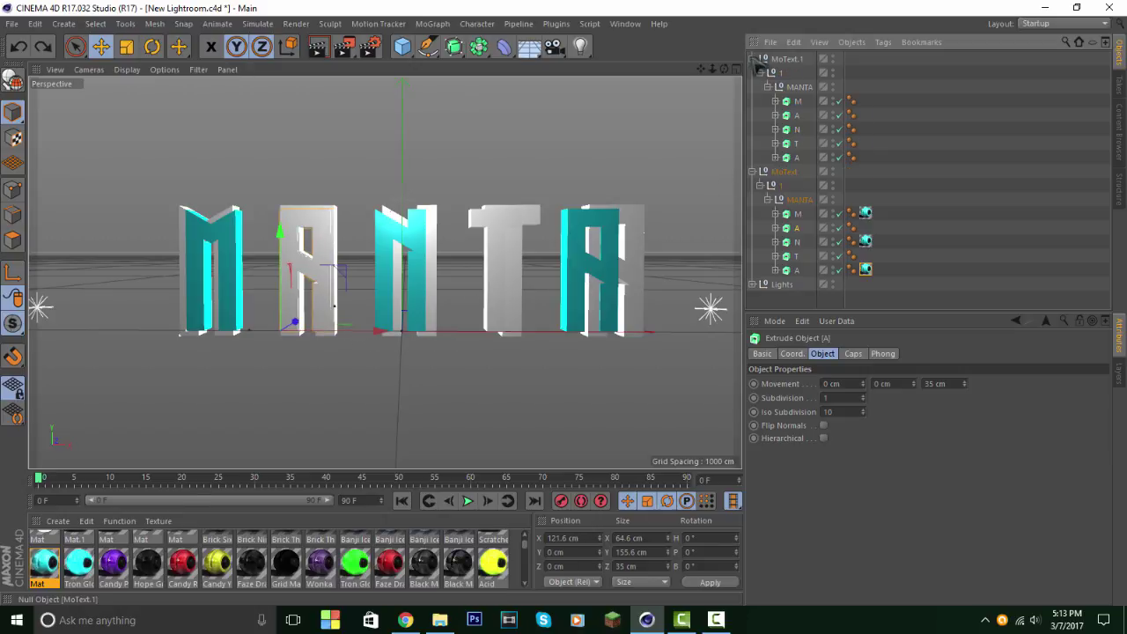
left_click(798, 101)
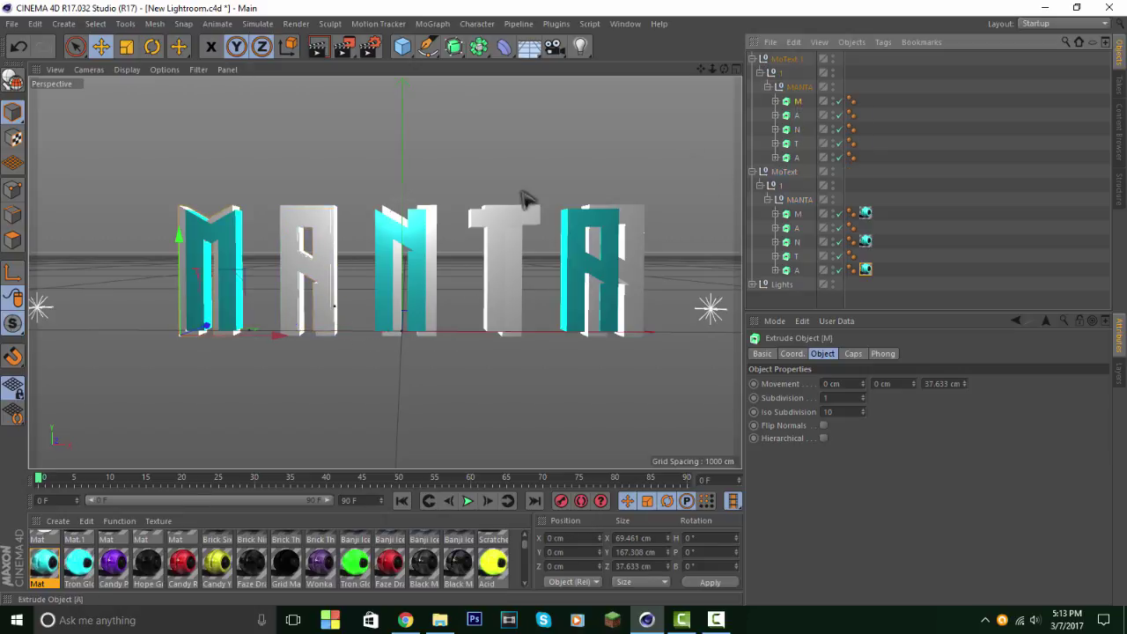
left_click_drag(273, 342, 277, 338)
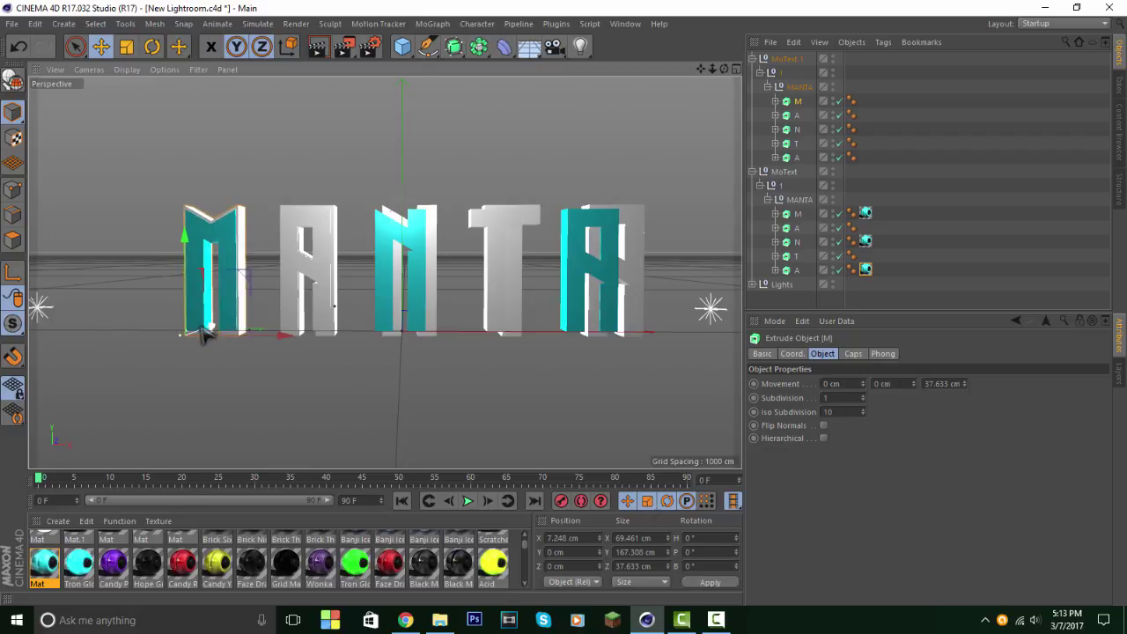
left_click(798, 117)
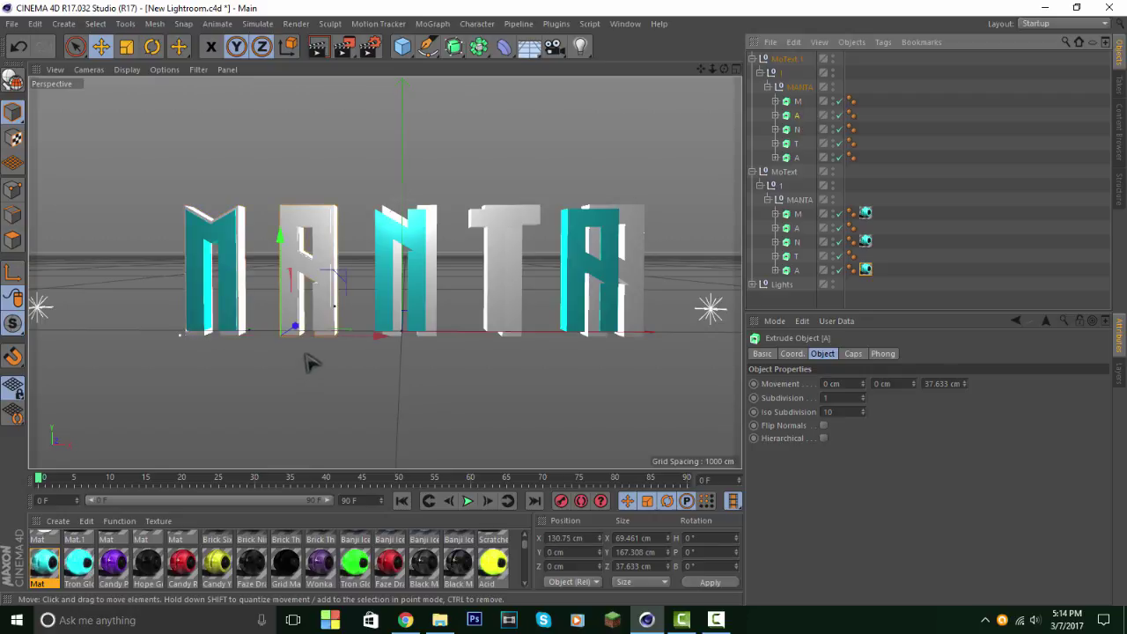
mouse_move(701, 69)
left_mouse_down()
mouse_move(749, 69)
mouse_move(716, 88)
mouse_move(709, 70)
mouse_move(740, 72)
mouse_move(701, 74)
mouse_move(715, 78)
left_mouse_up()
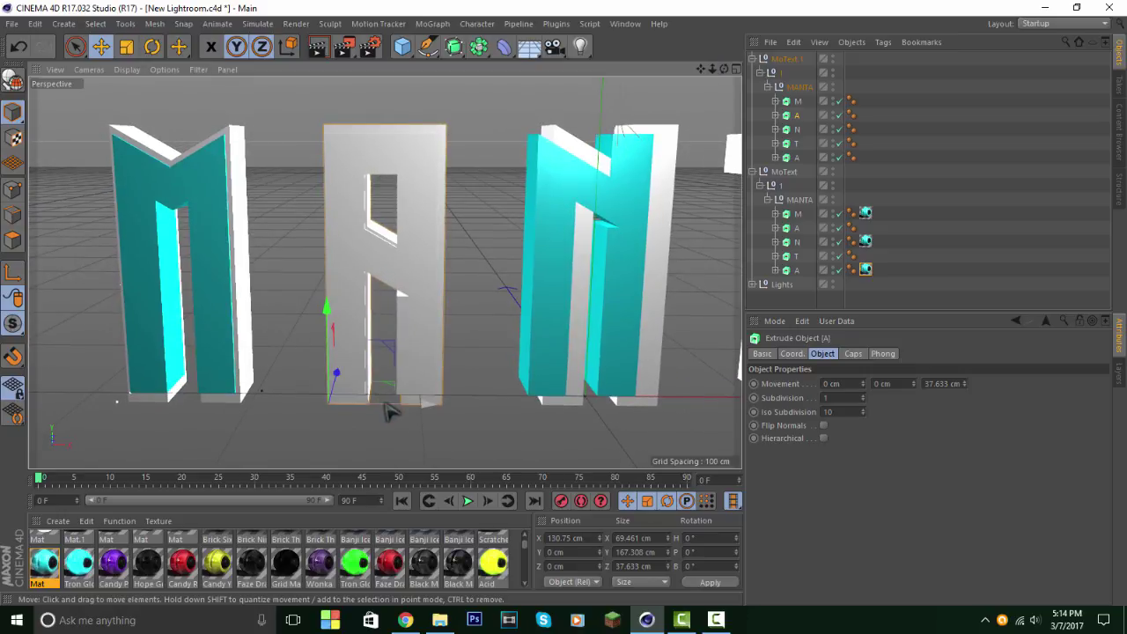
left_click_drag(391, 401, 384, 411)
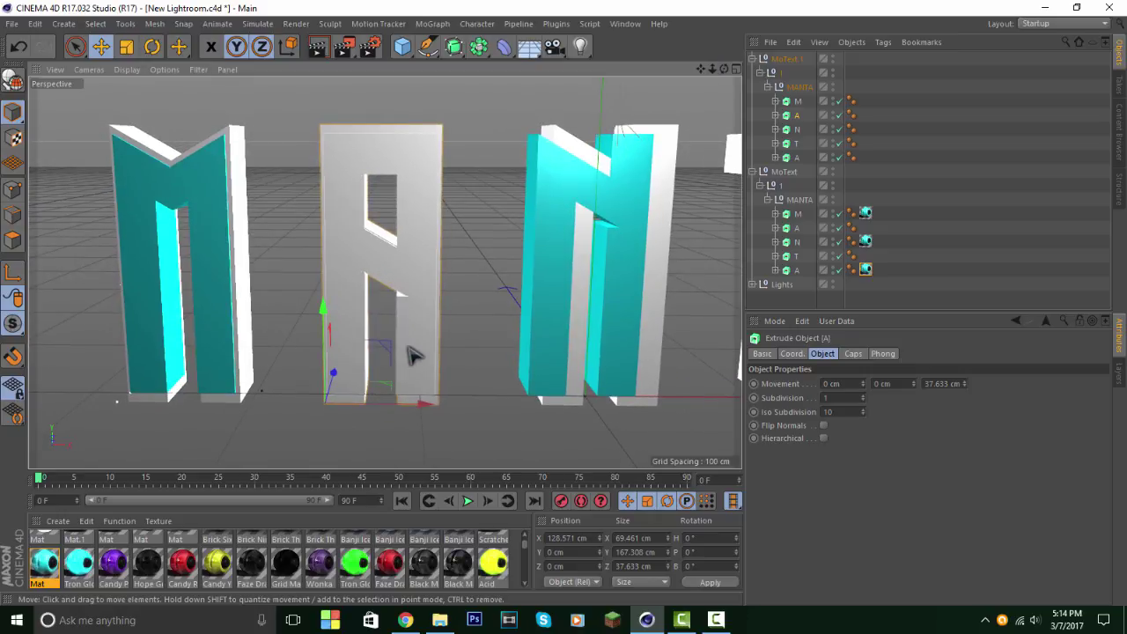
Step: Align the duplicate's N at about X 249.1 cm and its T at about X 373.1 cm, Y -4.5 cm
left_click(798, 130)
left_click_drag(640, 412, 617, 410)
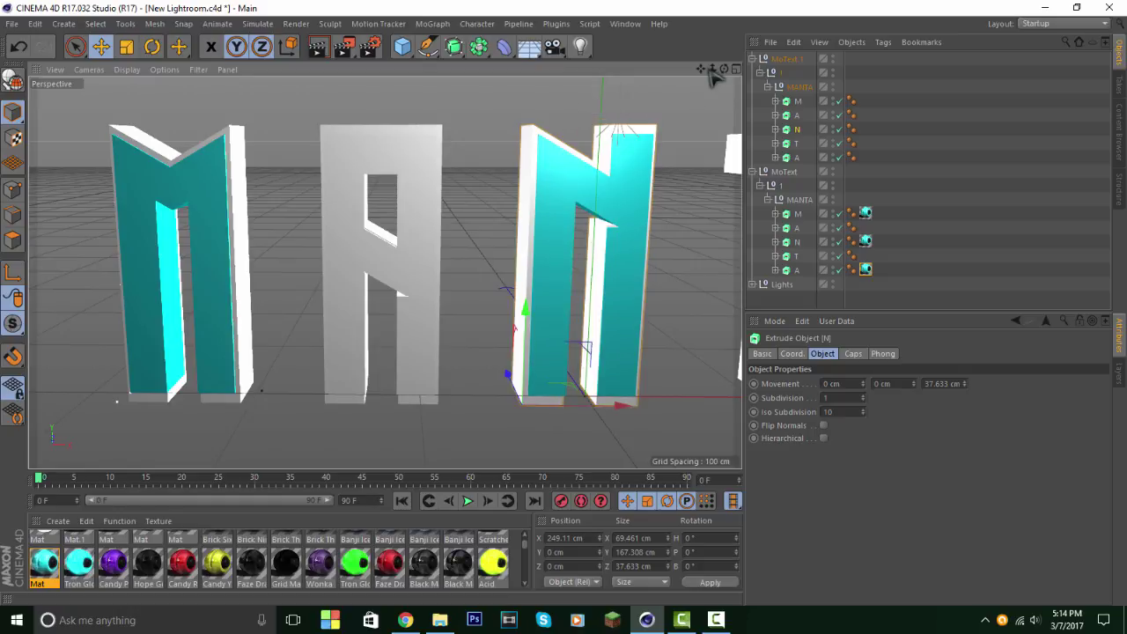
left_click_drag(702, 69, 787, 103)
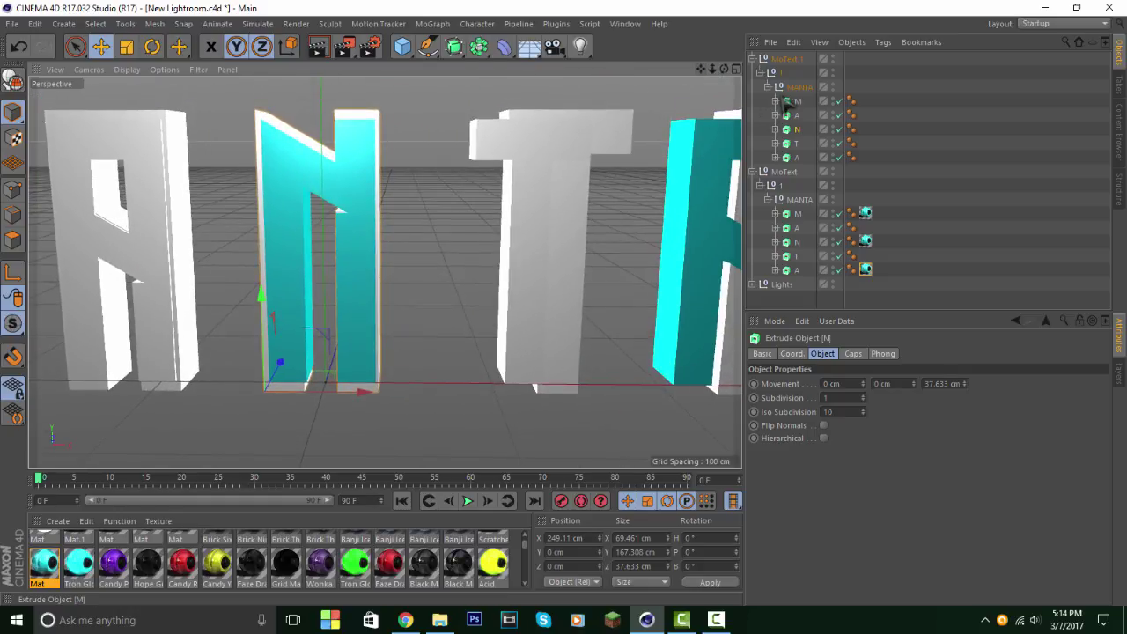
left_click(798, 145)
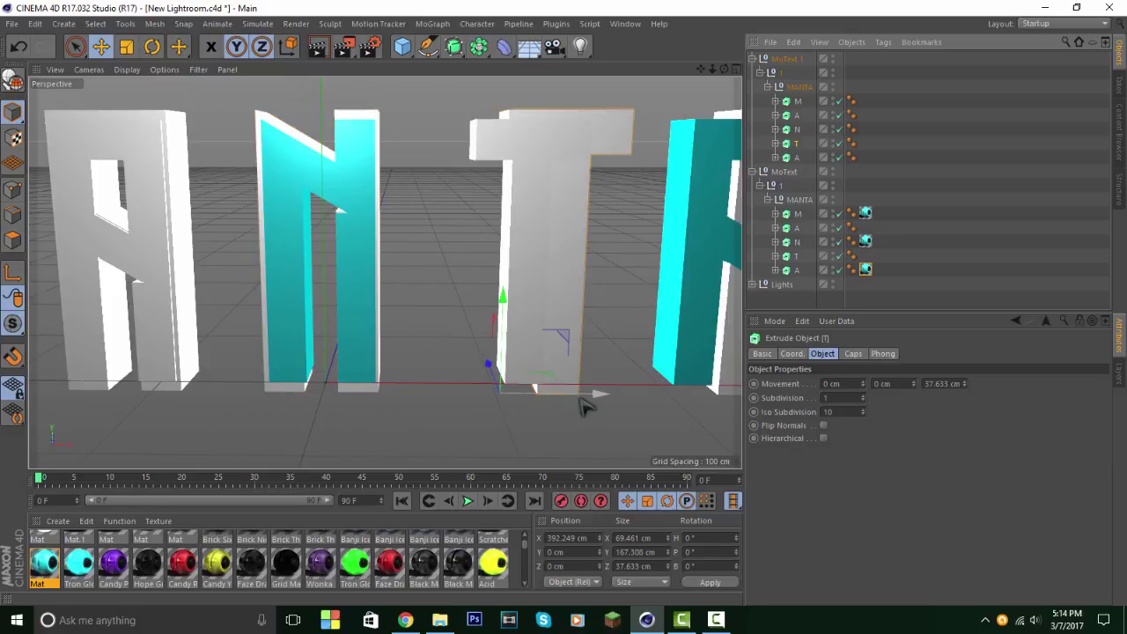
left_click_drag(584, 403, 546, 404)
mouse_move(475, 363)
left_mouse_down()
mouse_move(464, 388)
mouse_move(468, 378)
left_mouse_up()
key("ctrl+z")
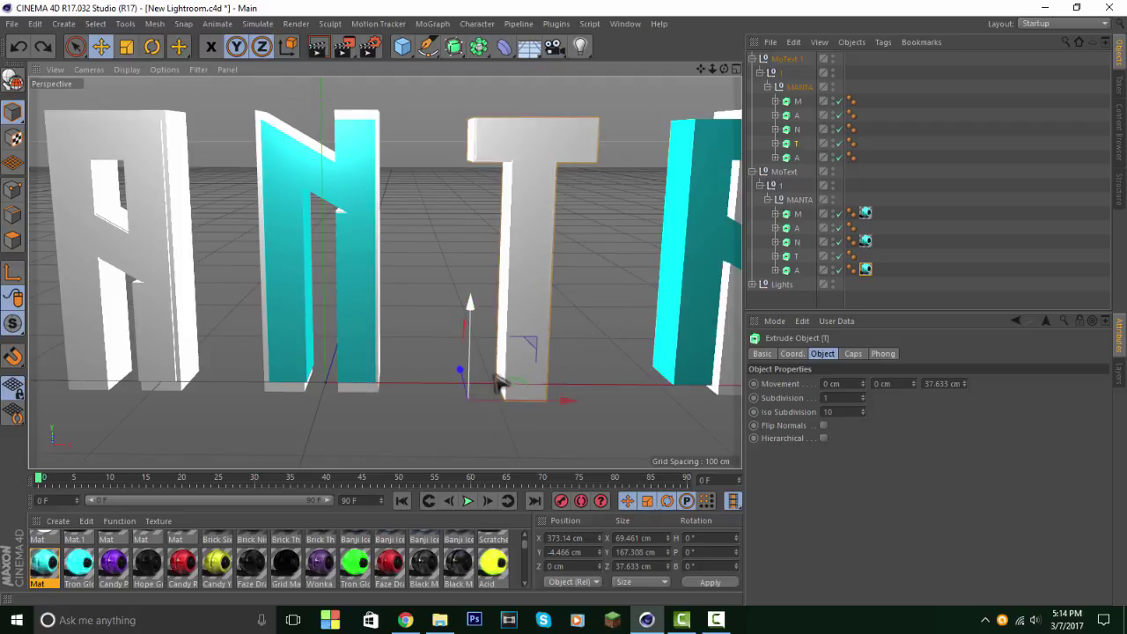
Step: Move the duplicate's last A along X to about 493.1 cm and render a preview of the whole text
left_click(798, 158)
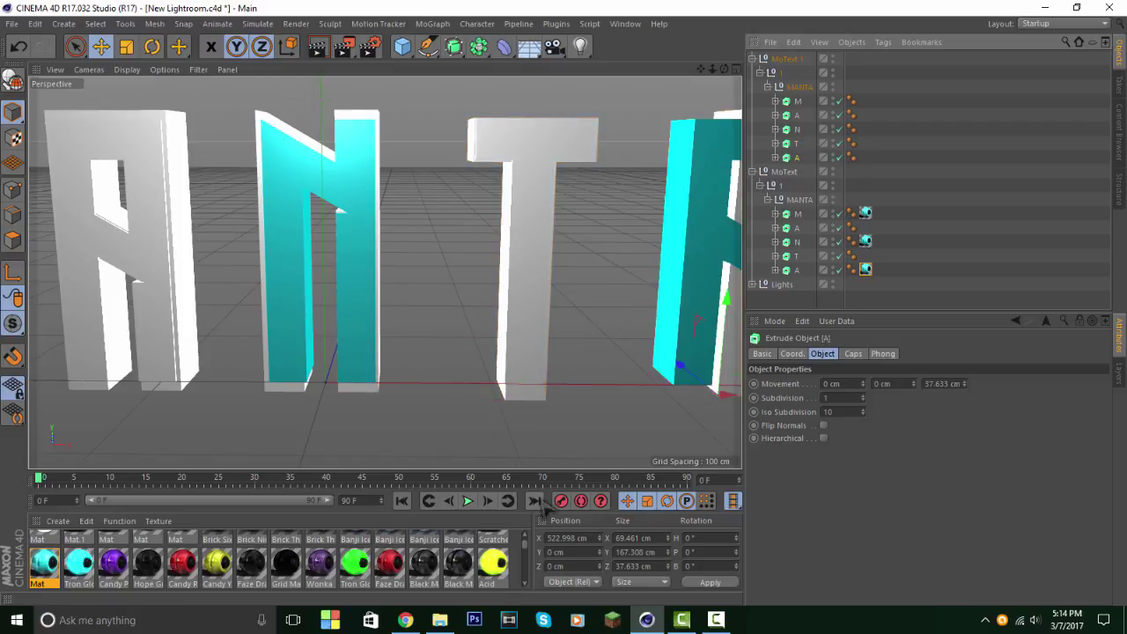
left_click_drag(702, 68, 715, 106)
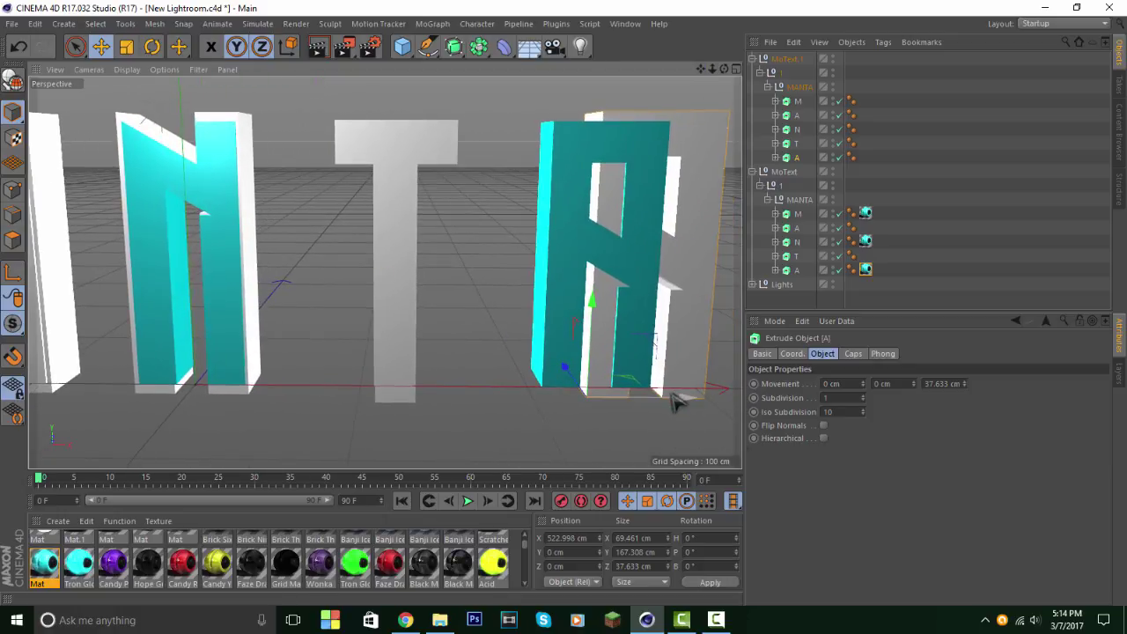
left_click_drag(679, 390, 623, 403)
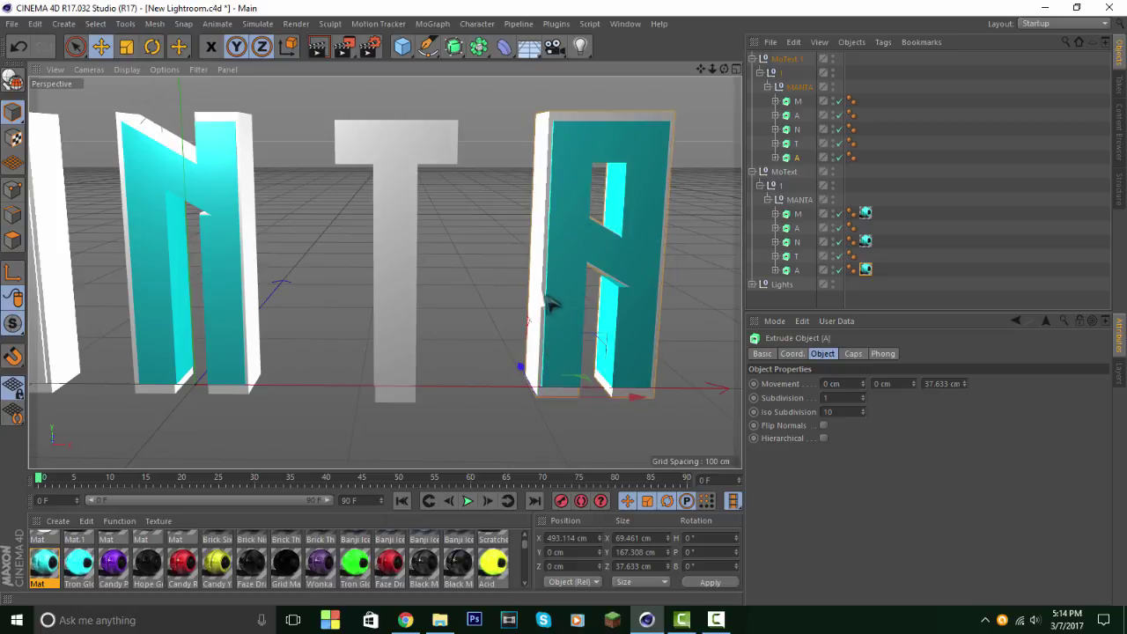
left_click_drag(702, 69, 639, 81)
left_click_drag(714, 70, 683, 77)
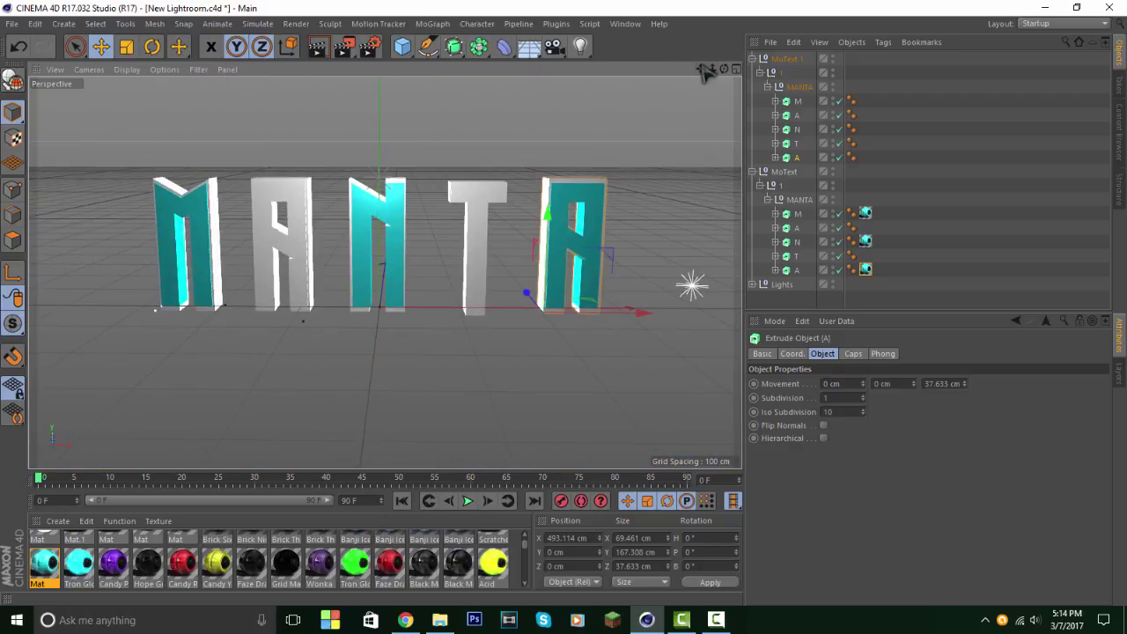
left_click(318, 45)
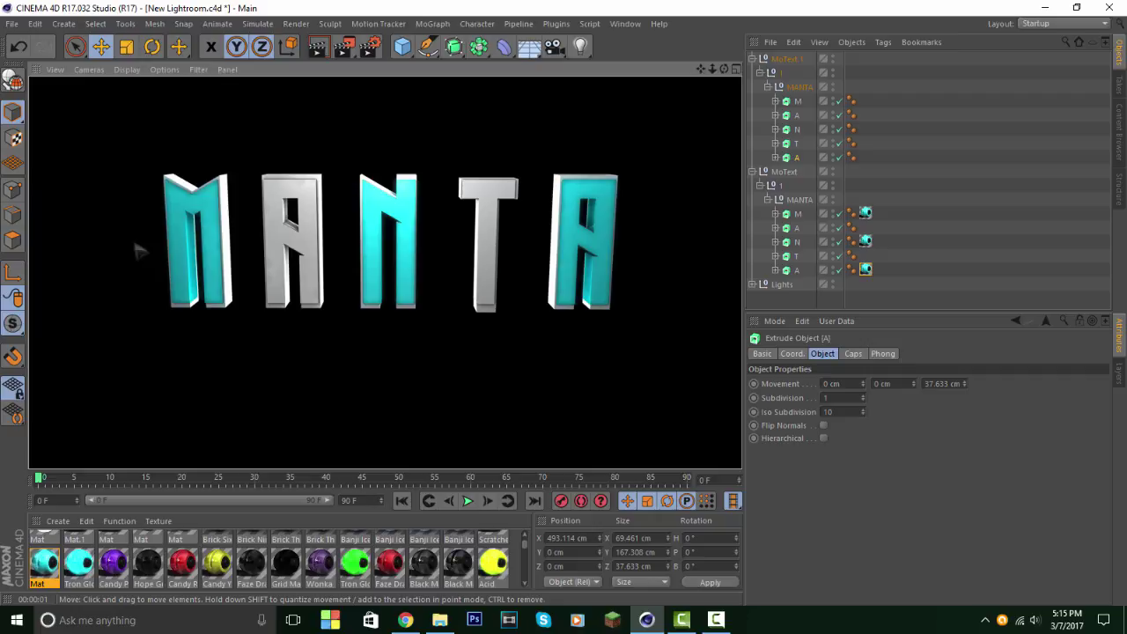
Step: Apply the turquoise Mat material to the first A and the T of the duplicated text
left_click(797, 116)
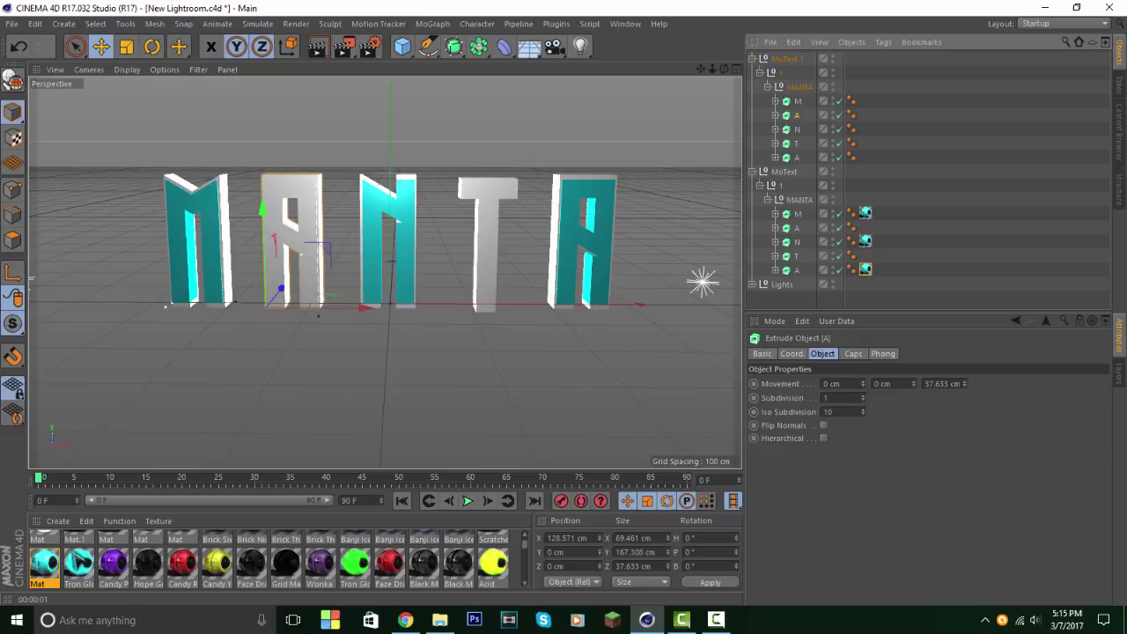
left_click_drag(44, 564, 743, 202)
left_click_drag(832, 122, 832, 116)
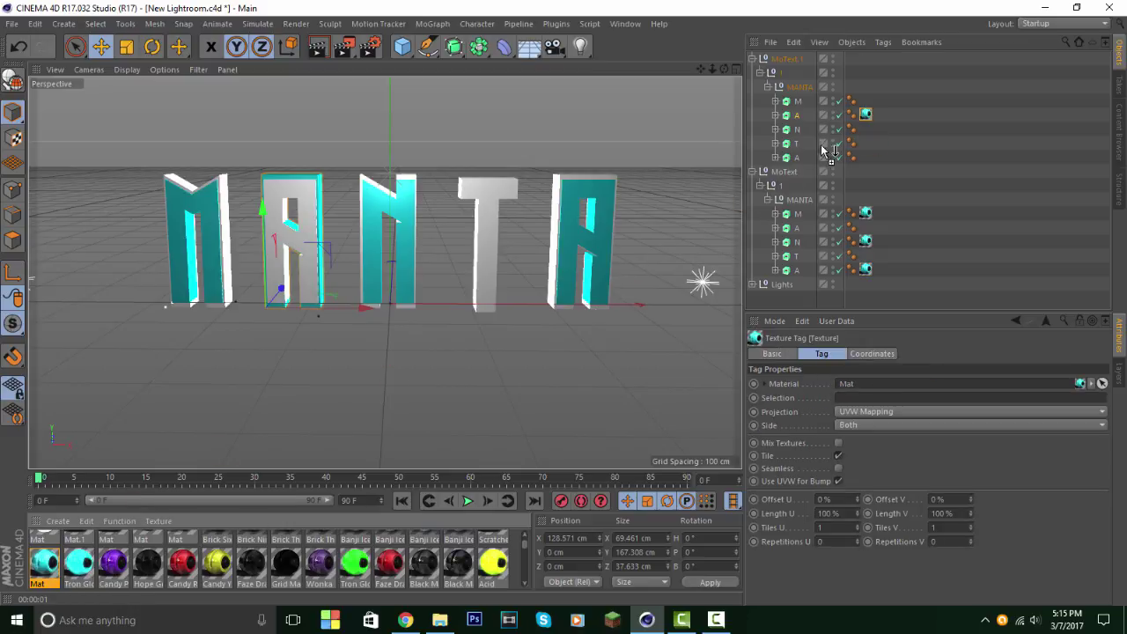
left_click_drag(832, 149, 831, 145)
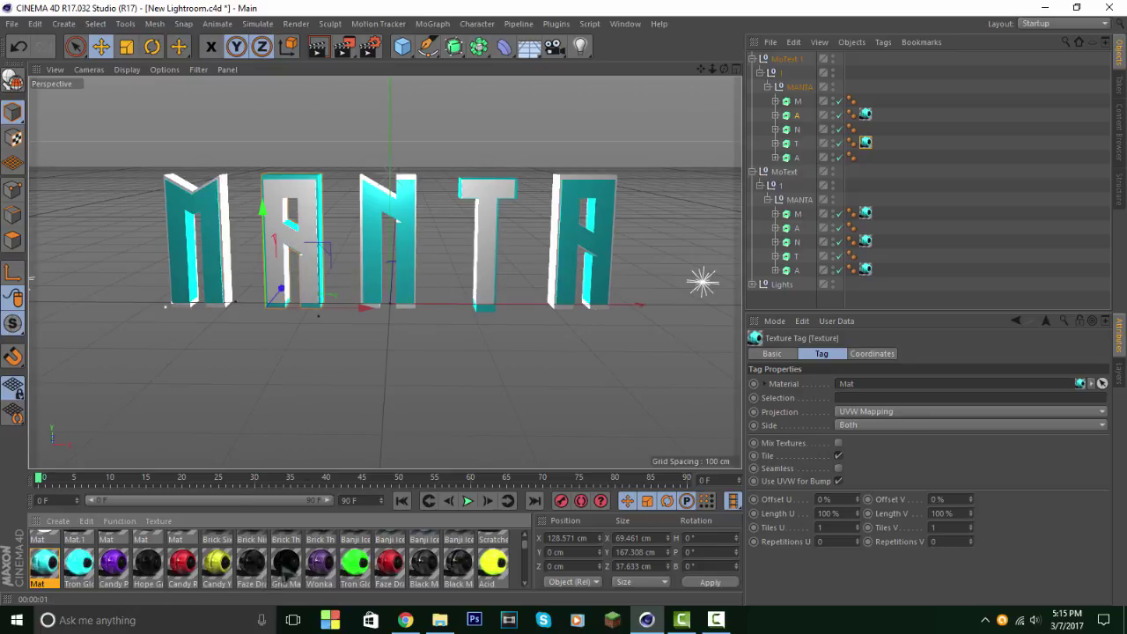
Step: Open the Chrome material for editing and set its preview to Object (Soft Shadow)
scroll(252, 586, "up", 2)
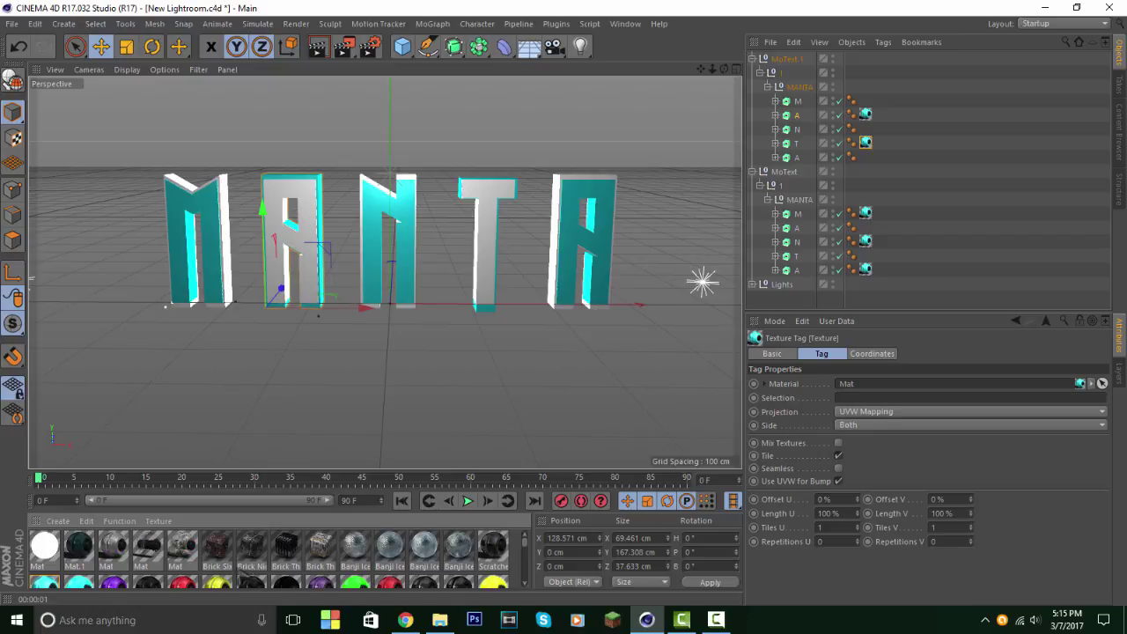
scroll(219, 573, "down", 3)
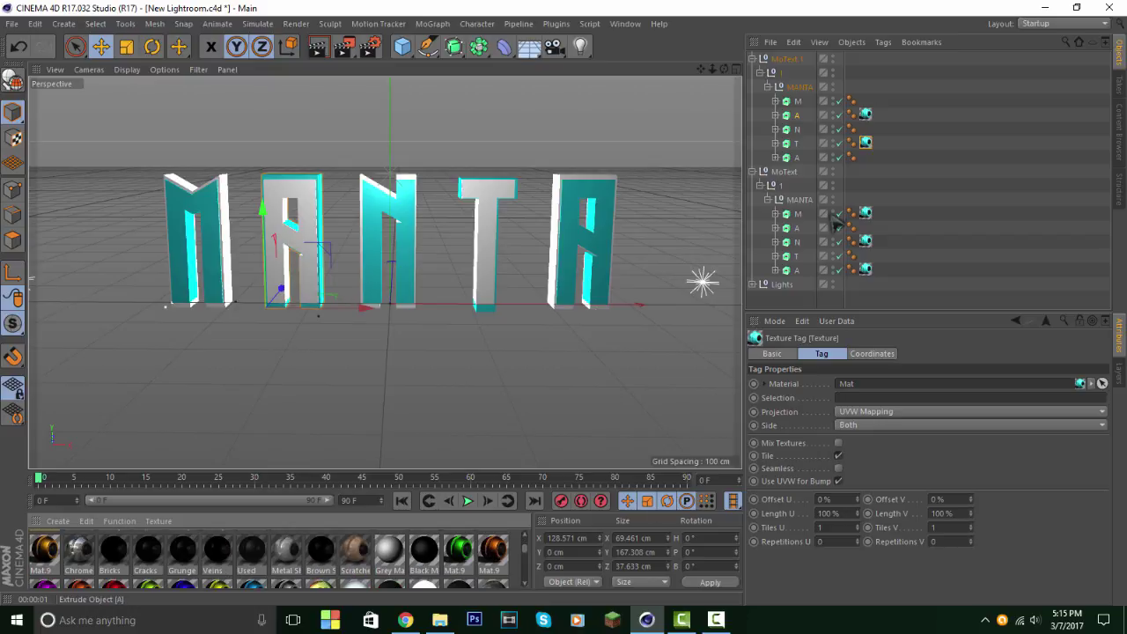
double_click(91, 564)
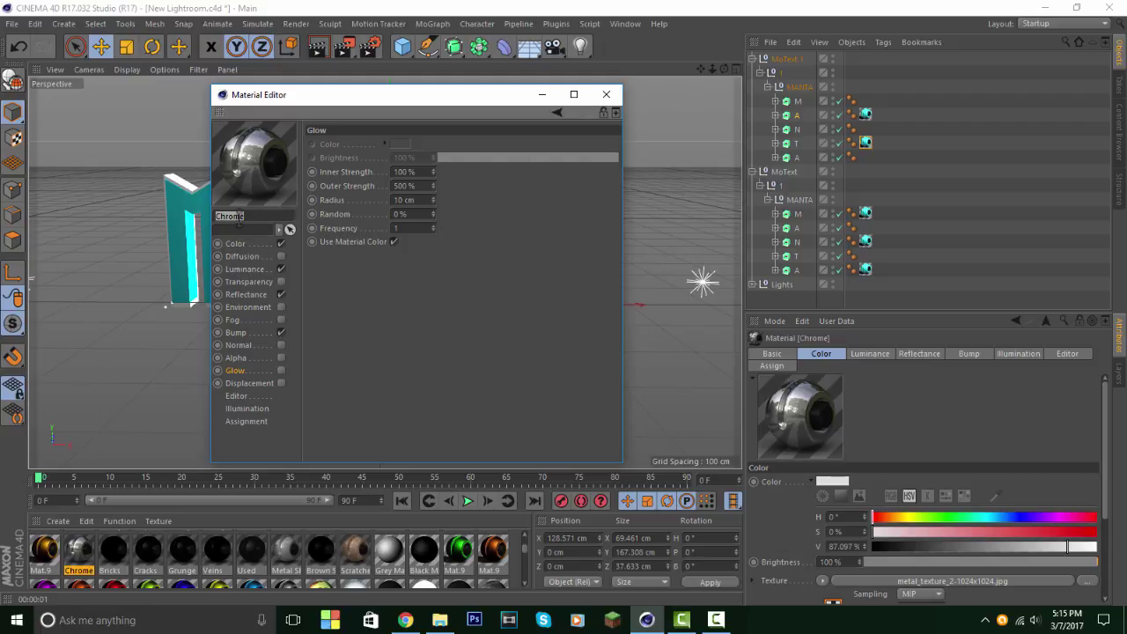
right_click(270, 179)
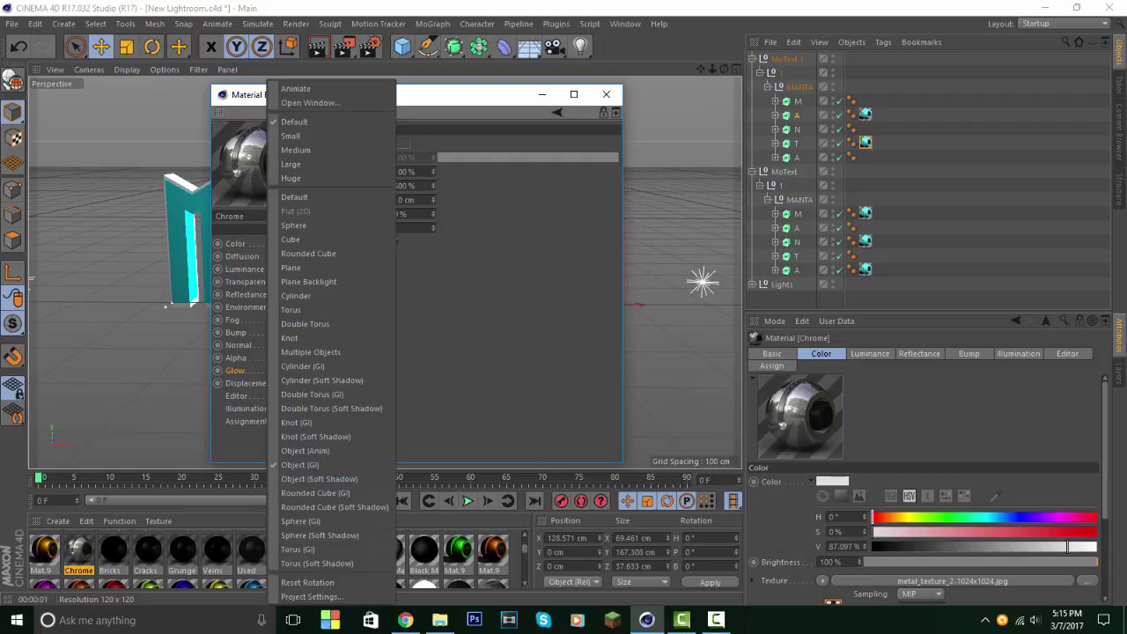
left_click(300, 478)
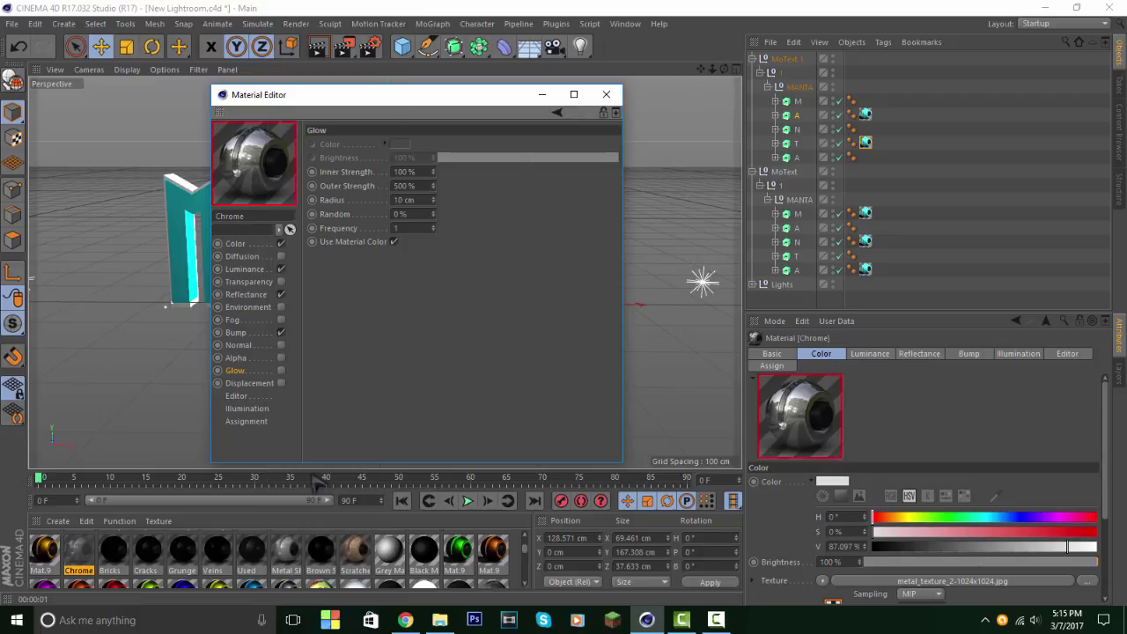
Step: Disable the Chrome material's Luminance and Bump channels
left_click(235, 245)
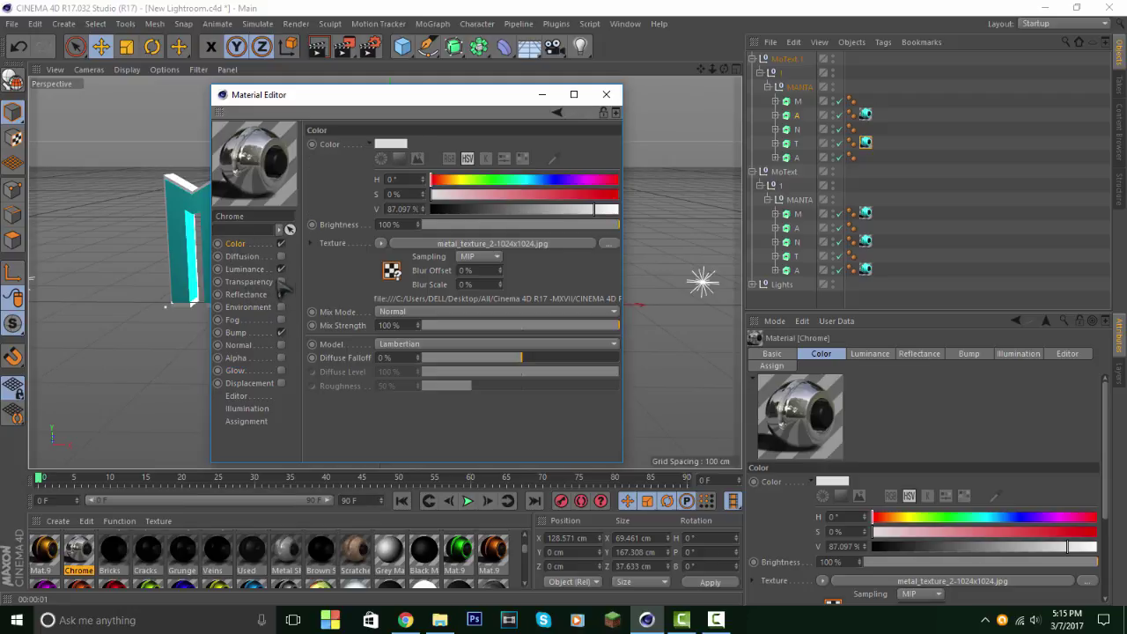
left_click(282, 270)
left_click(281, 333)
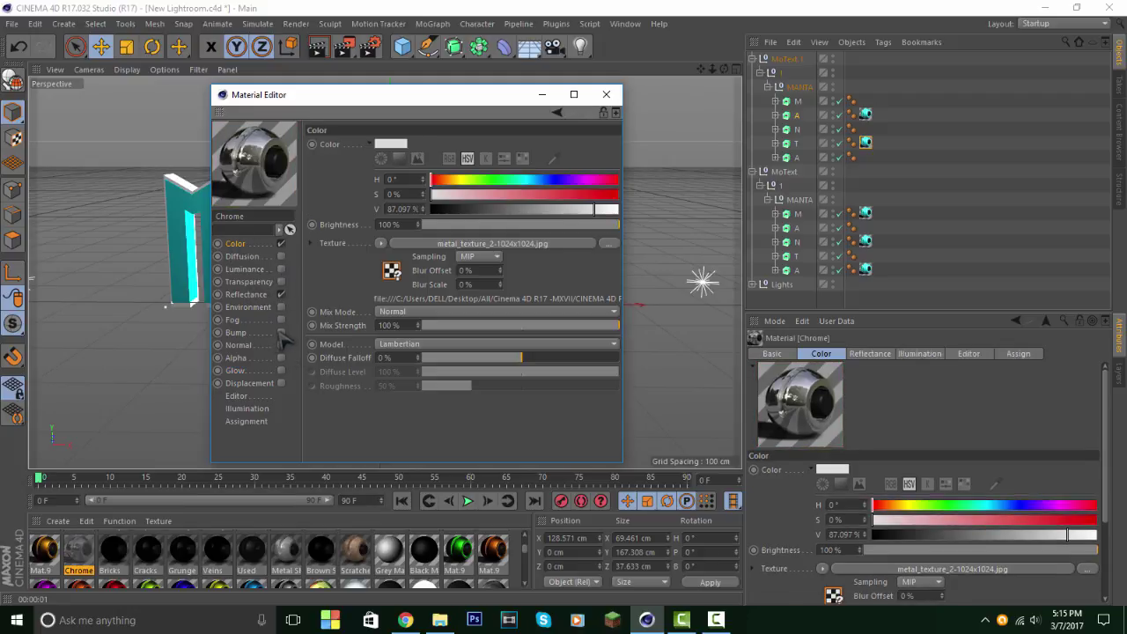
Step: Clear the metal texture from the Chrome material's Color channel and set the color to white with V at 100%
left_click_drag(561, 210, 485, 215)
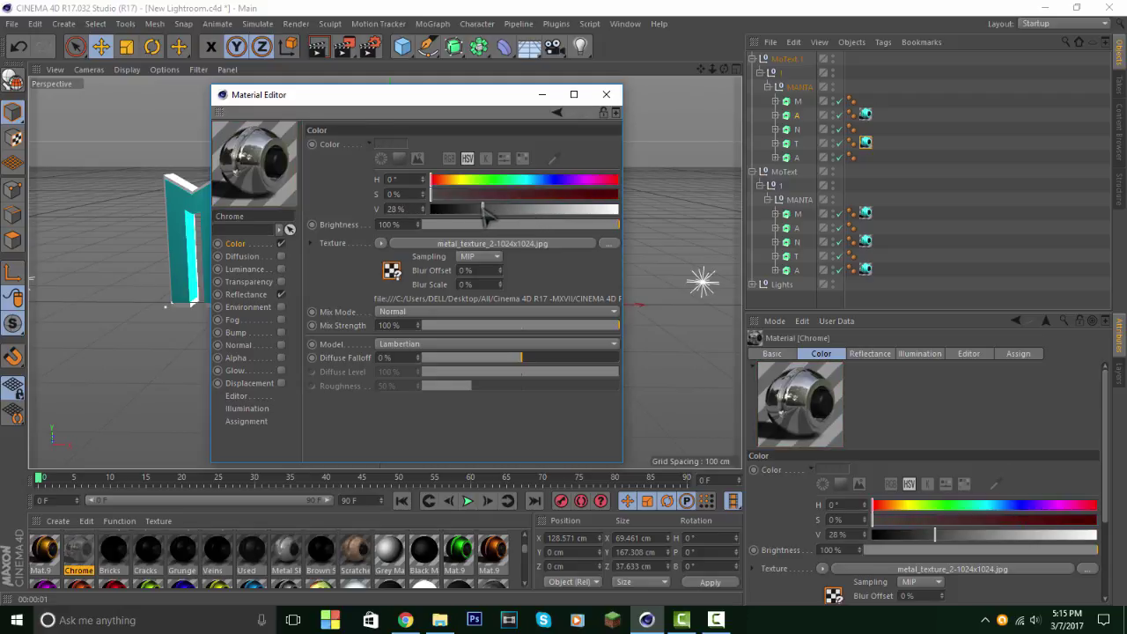
left_click(381, 244)
left_click(393, 227)
left_click_drag(483, 210, 451, 212)
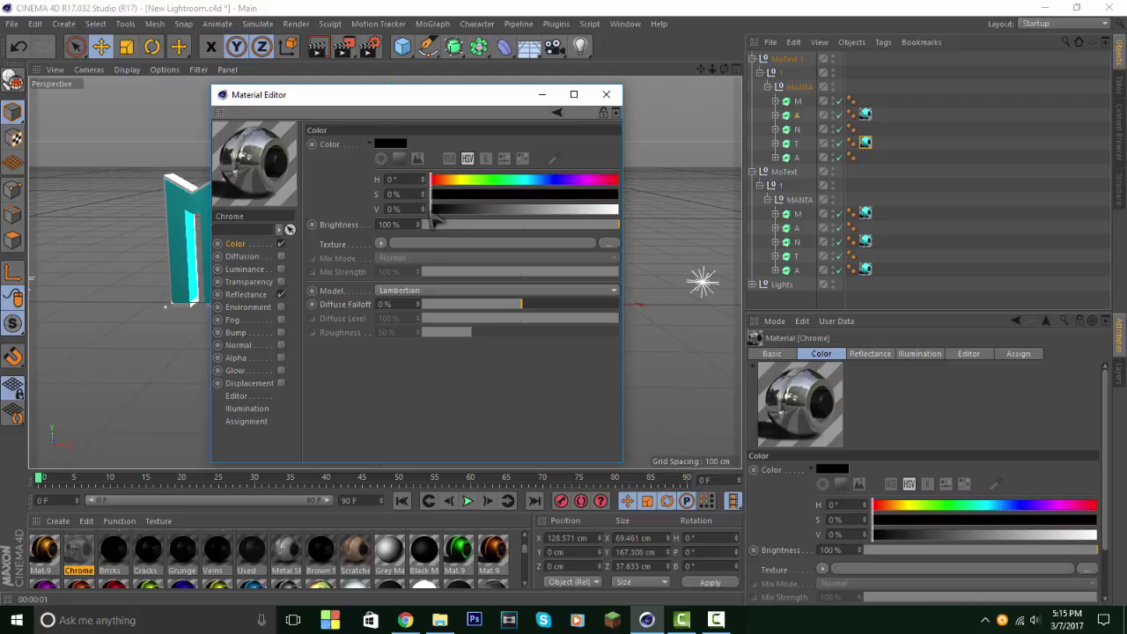
left_click_drag(473, 212, 627, 204)
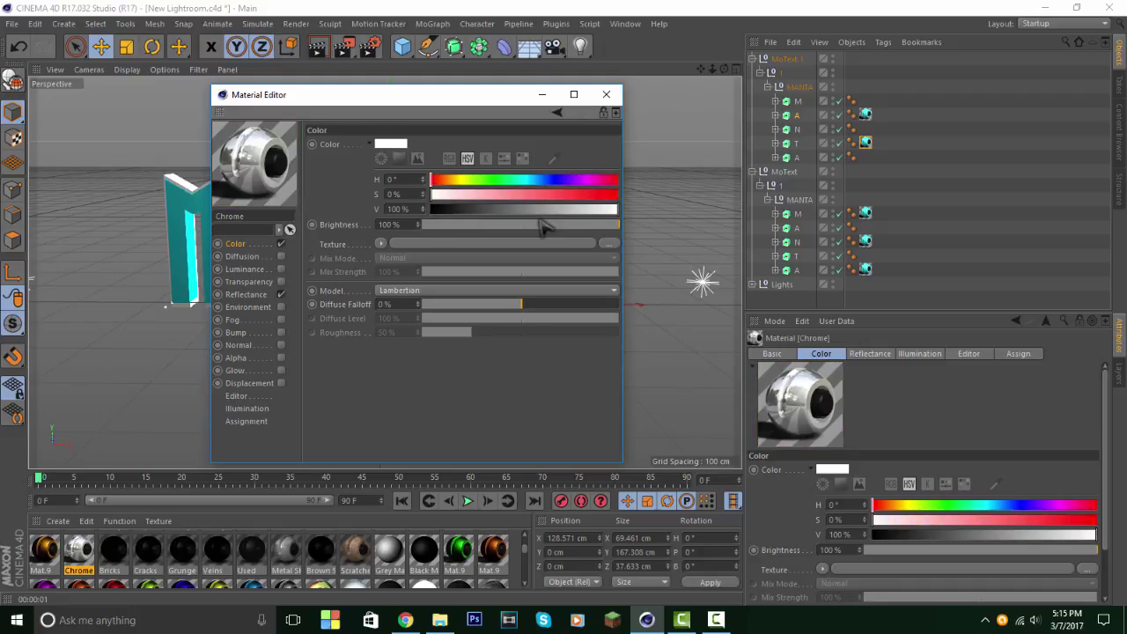
Step: Set the Chrome material's color to black with 0% brightness, and its Default Specular to 71% Inner Width and 27% Specular Strength
left_click_drag(544, 227, 345, 230)
left_click_drag(436, 209, 602, 197)
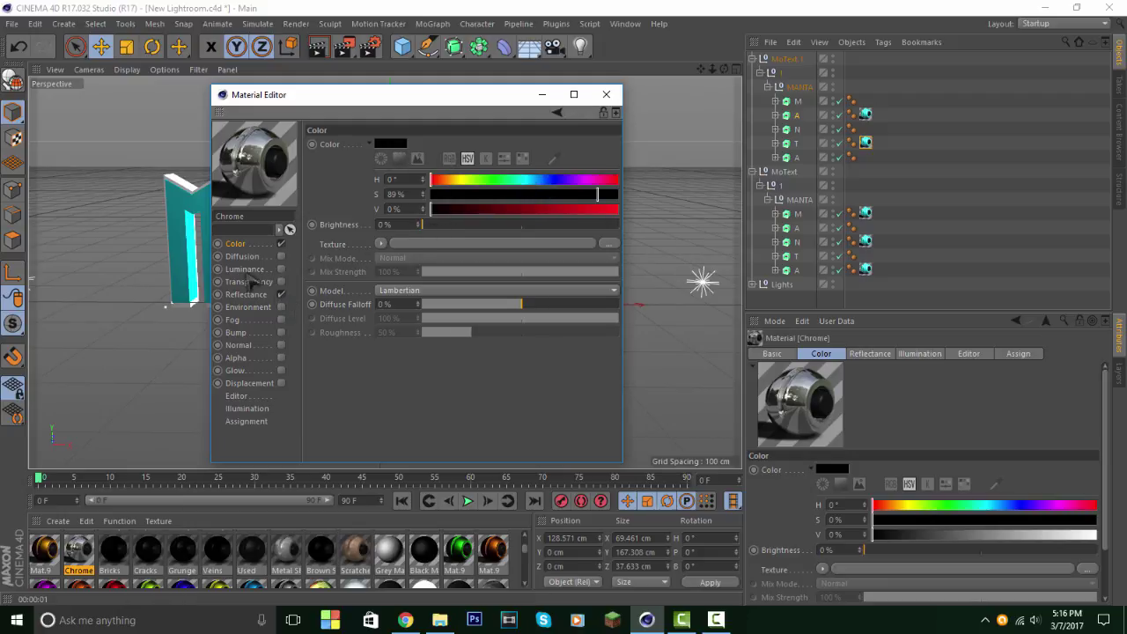
left_click(281, 296)
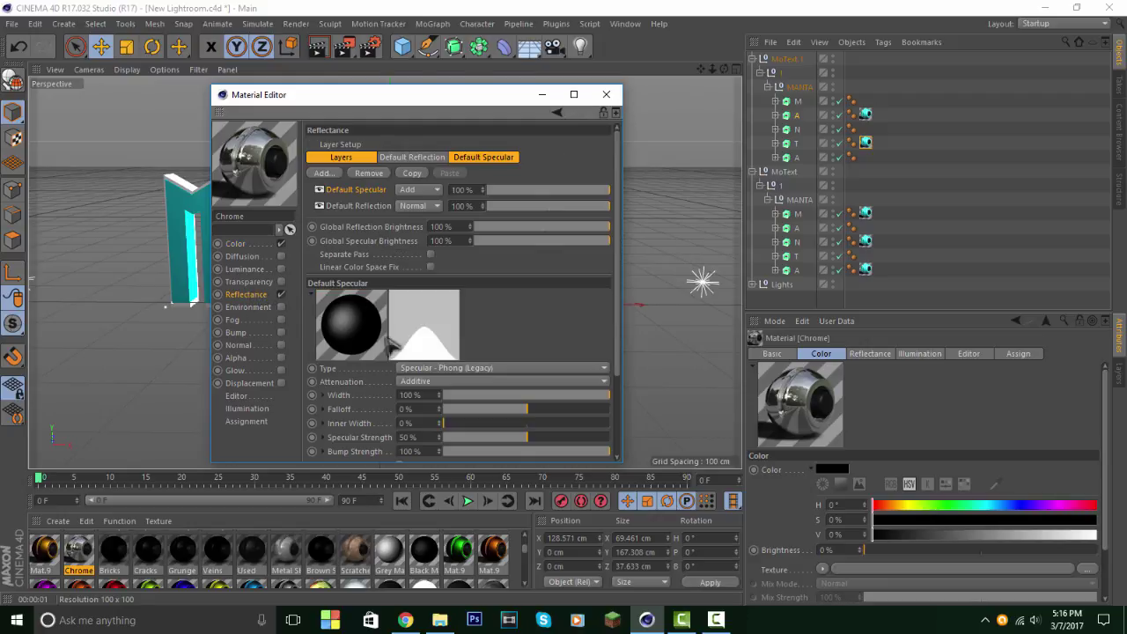
scroll(453, 357, "down", 3)
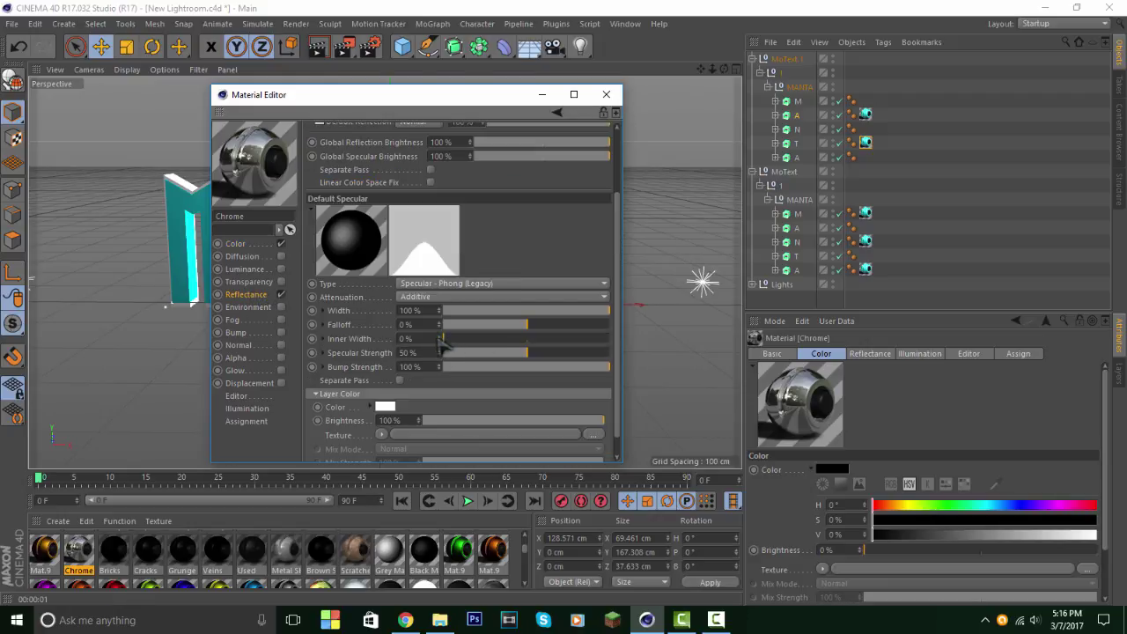
left_click_drag(441, 340, 445, 353)
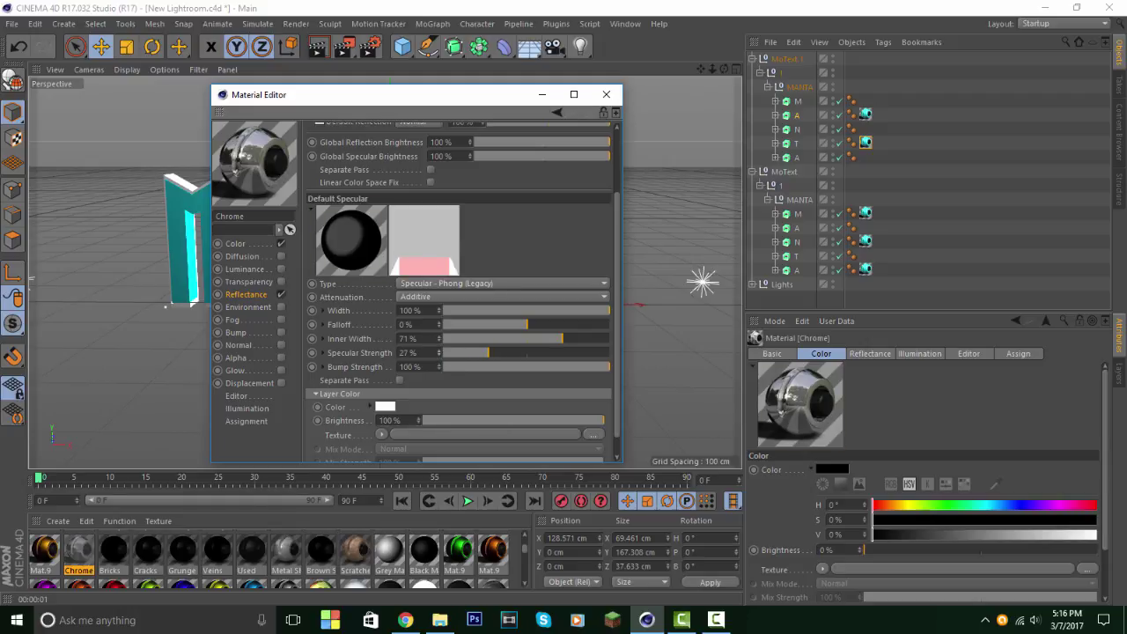
Step: Try 88% brightness in the Chrome material's Color channel, return it to 0%, and close the Material Editor
left_click(240, 245)
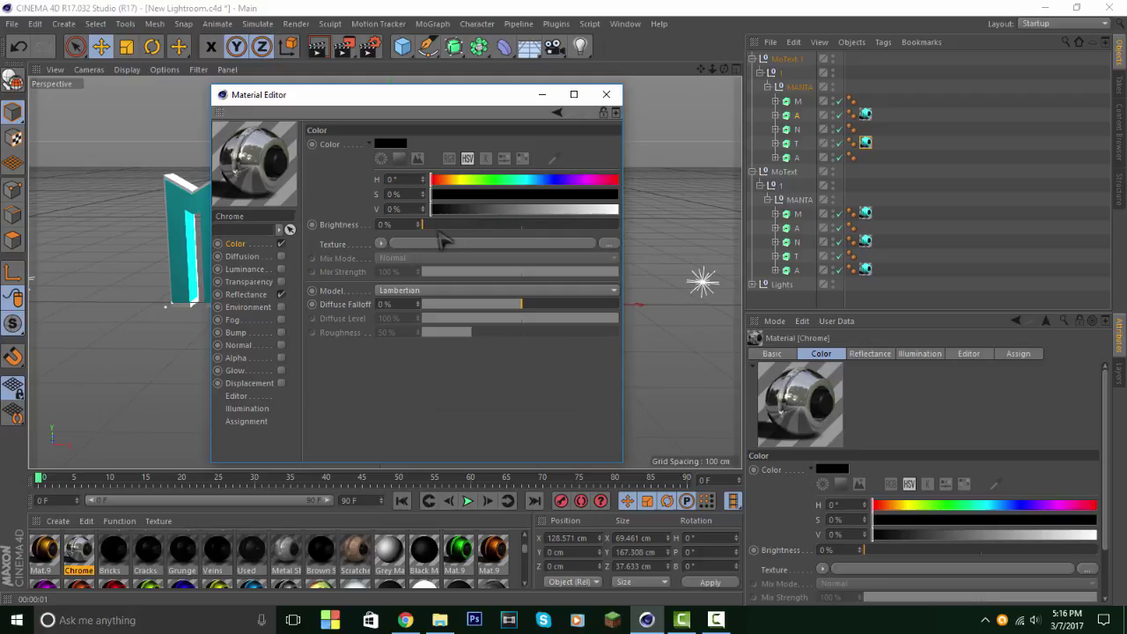
left_click_drag(422, 226, 424, 236)
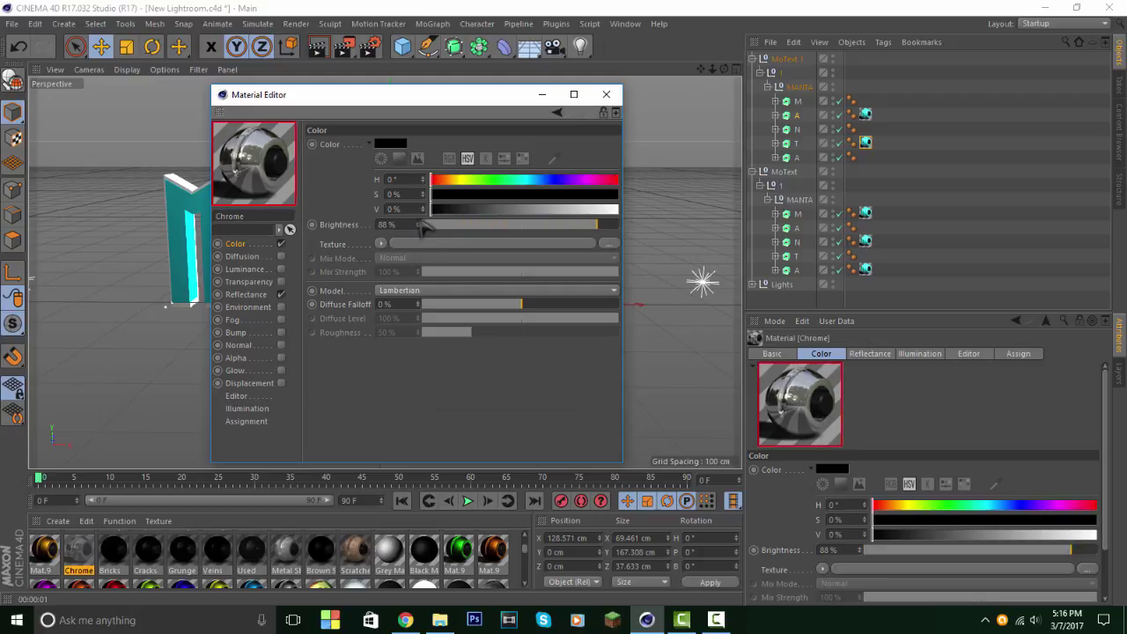
left_click(421, 226)
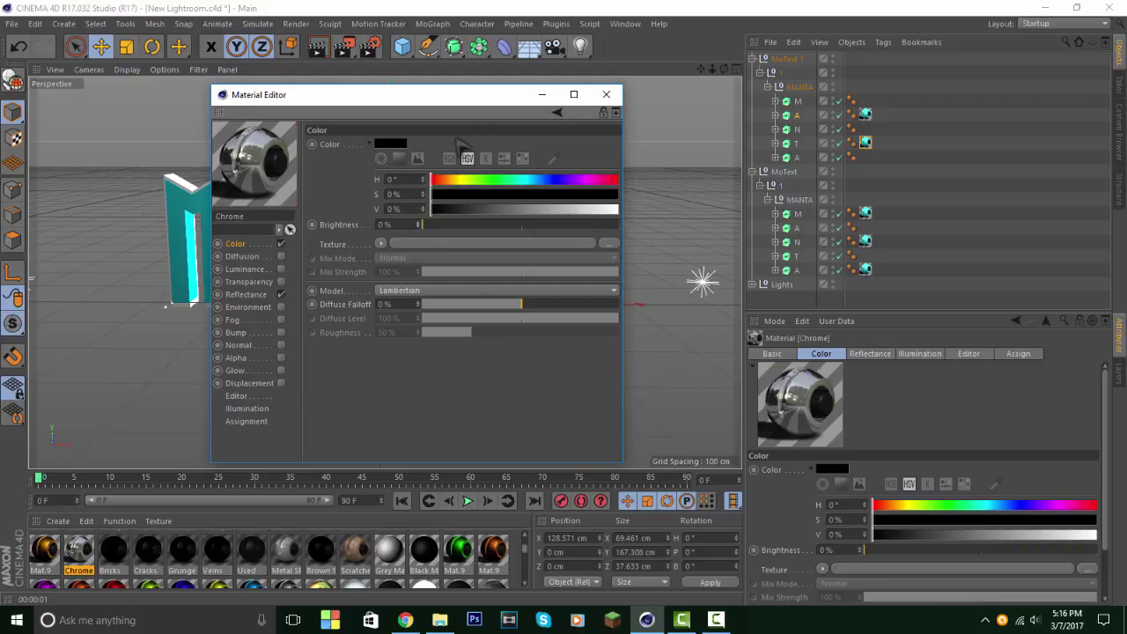
left_click(606, 94)
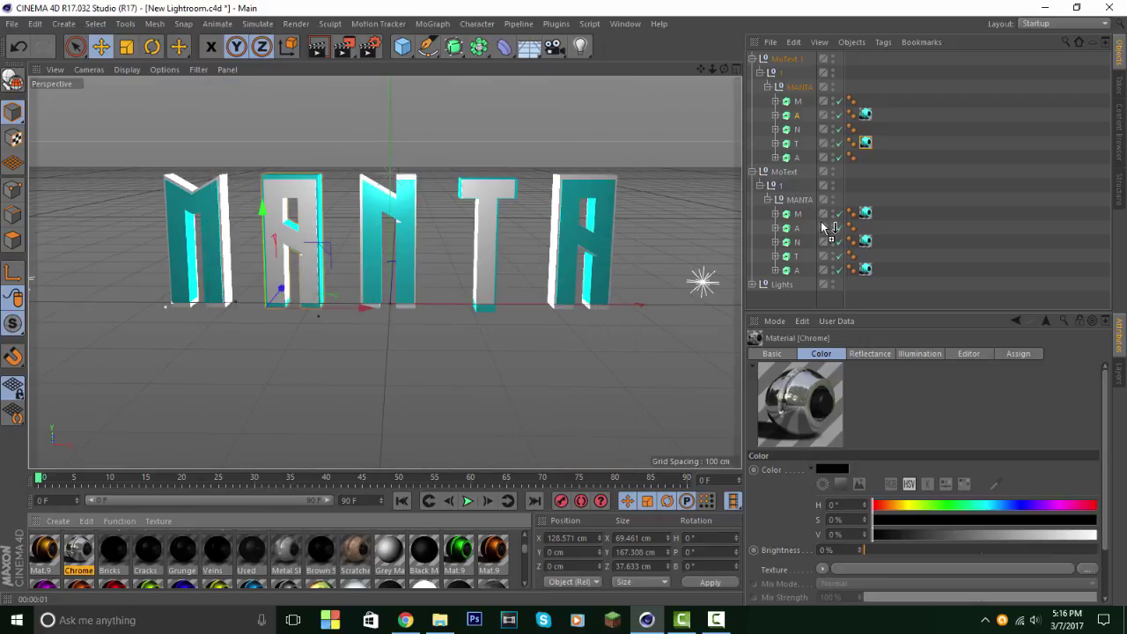
Step: Apply the Chrome material to the first A and T of the original text and to the M, N and last A of the duplicate
left_click_drag(827, 229, 828, 230)
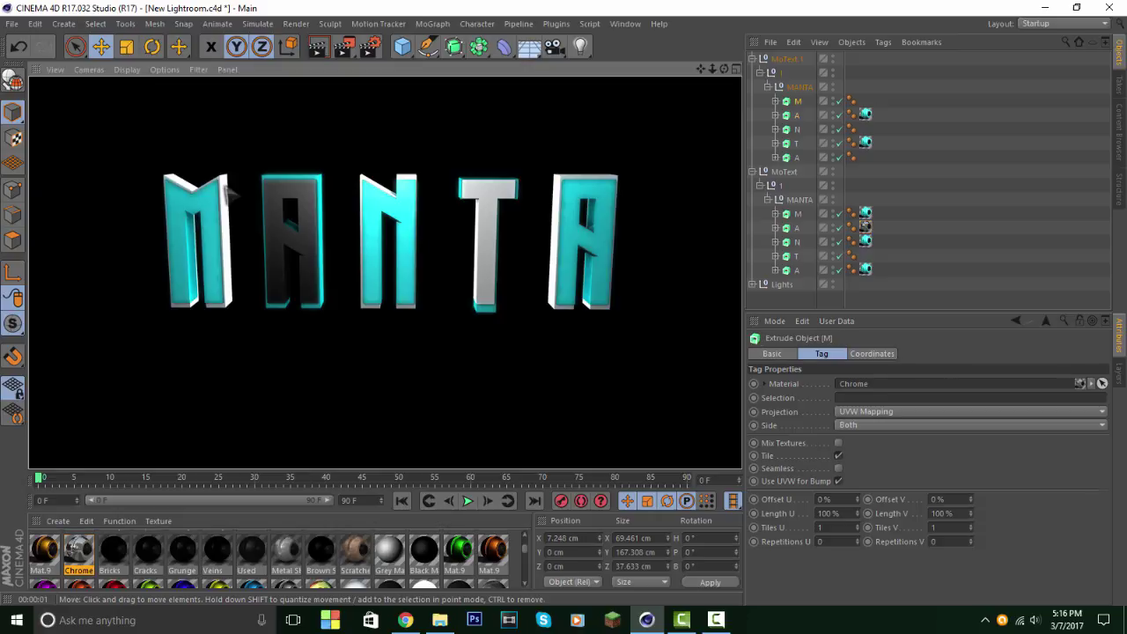
left_click(228, 194)
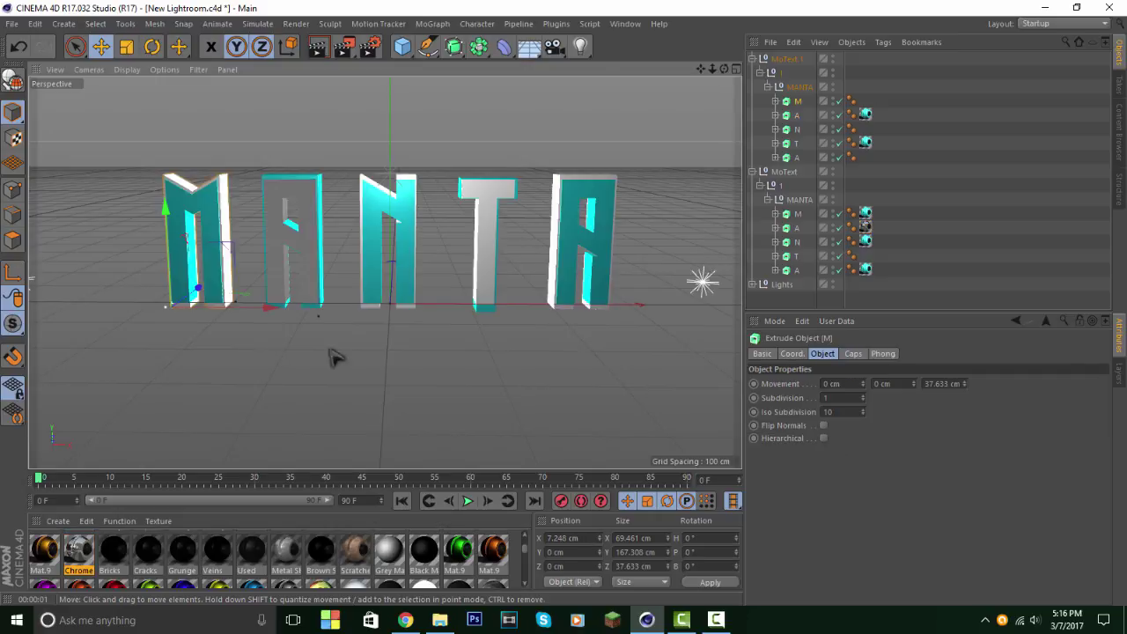
left_click(865, 228)
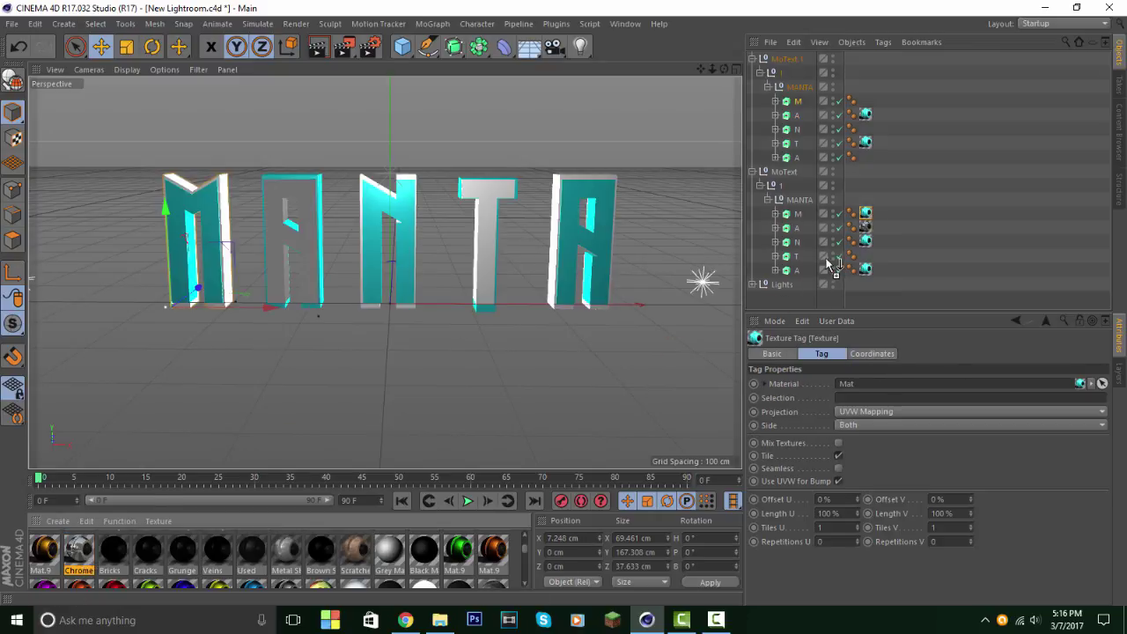
left_click_drag(828, 261, 830, 261)
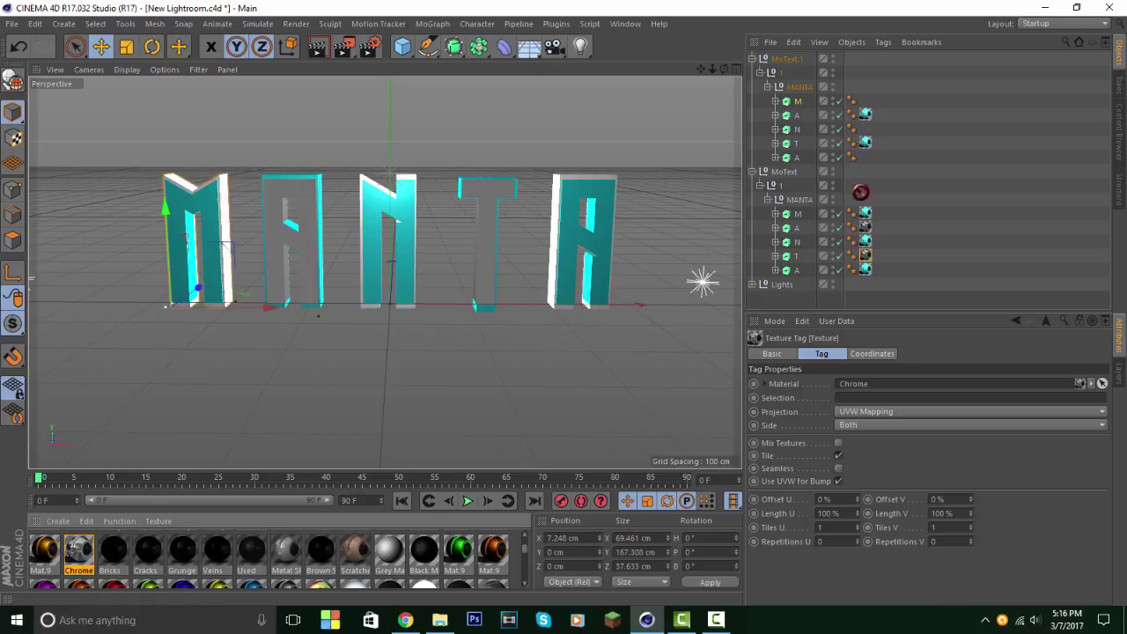
left_click_drag(835, 166, 825, 102)
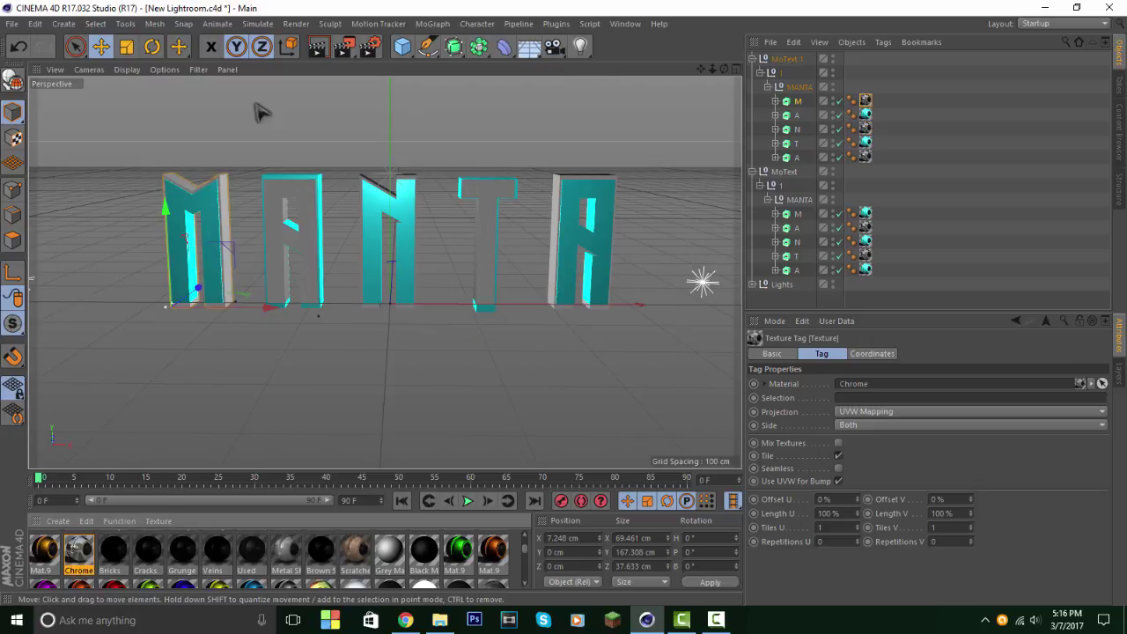
Step: Preview the render of the text from the current view and again from a closer, lower viewing angle
left_click(318, 46)
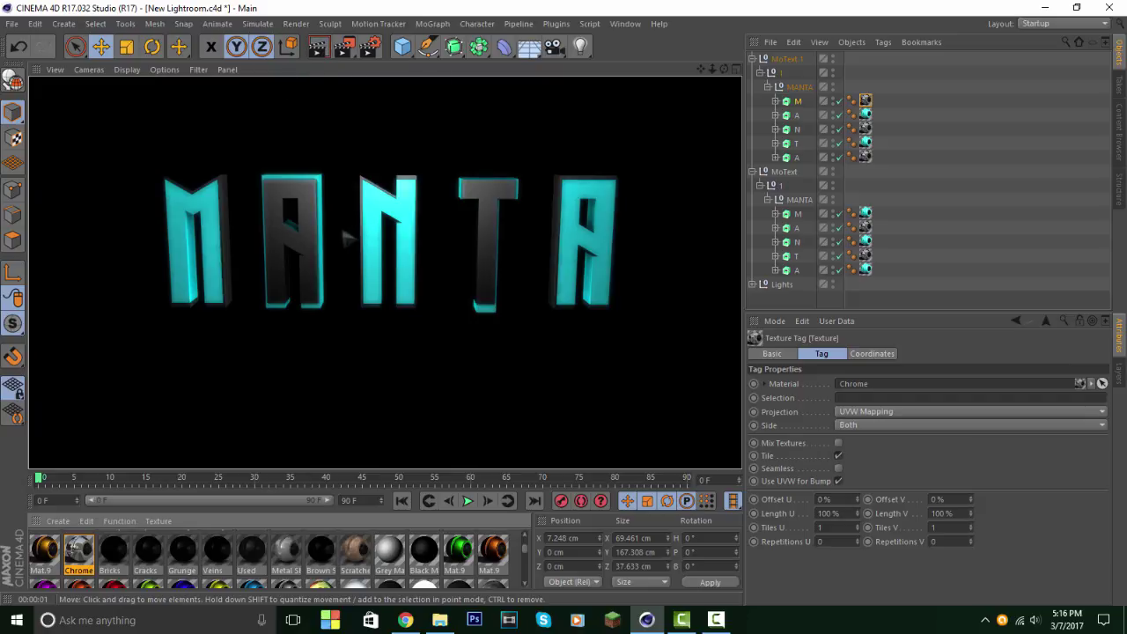
left_click(629, 103)
mouse_move(385, 272)
left_mouse_down("alt")
mouse_move(385, 240)
mouse_move(385, 262)
left_mouse_up("alt")
left_click_drag(716, 69, 735, 75)
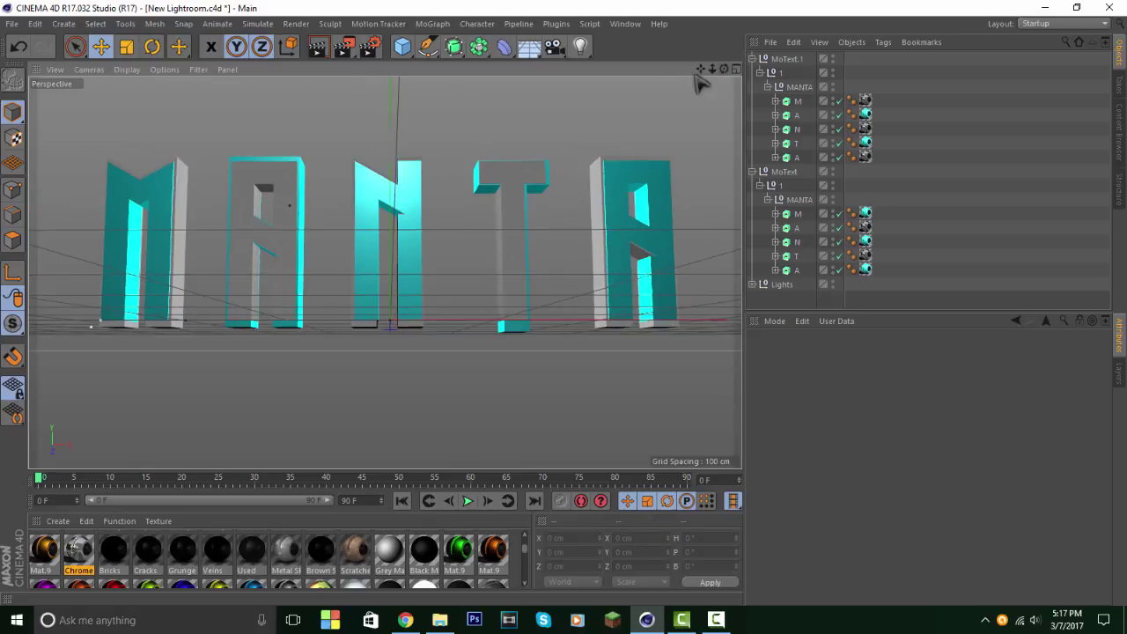
left_click(319, 51)
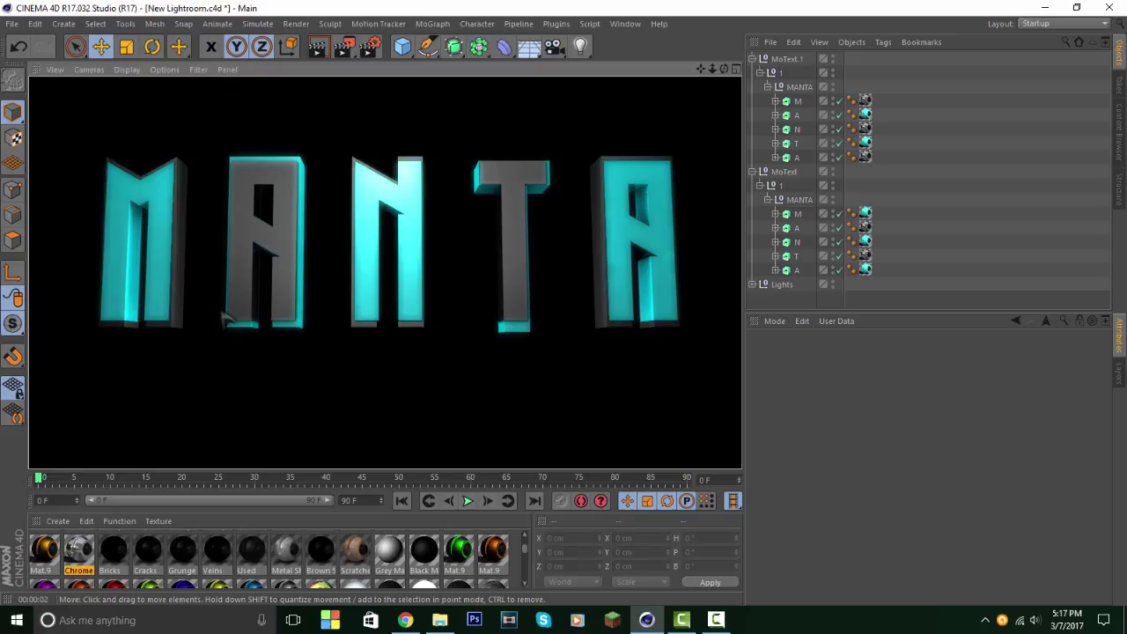
left_click(225, 319)
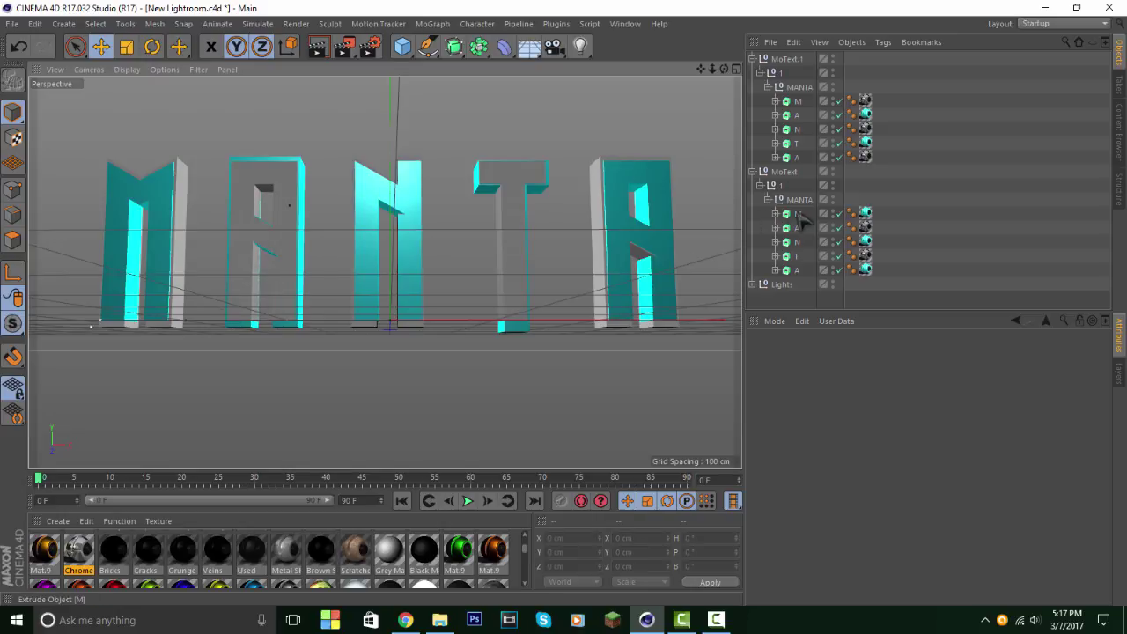
Step: Remove the Chrome material from every letter that carries it in both text objects, and preview the render
left_click(866, 257)
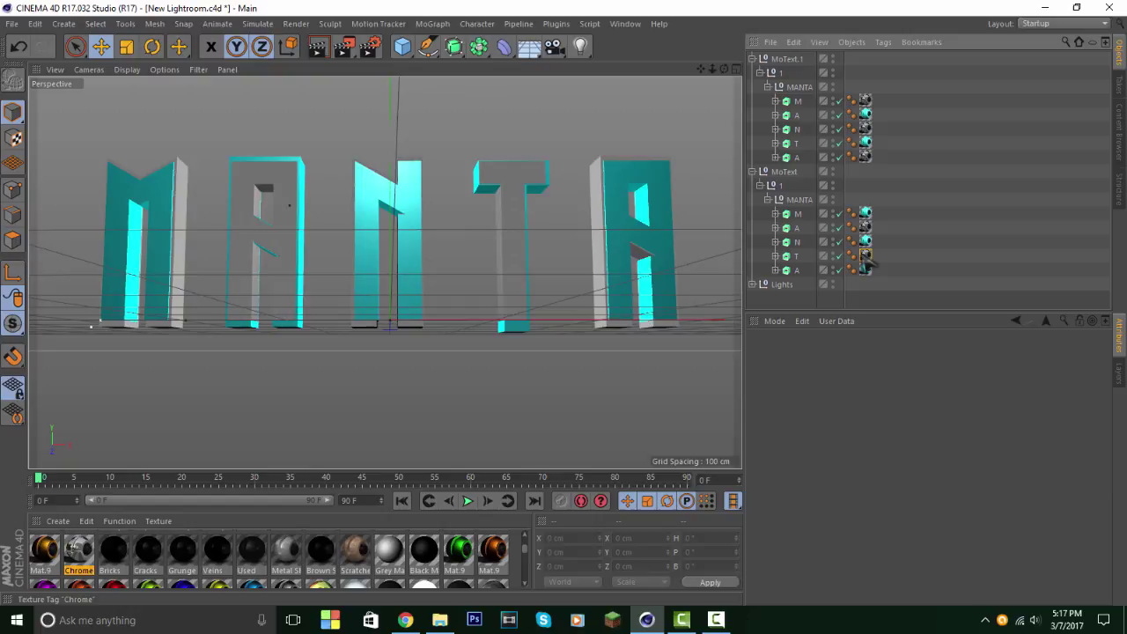
key("Delete")
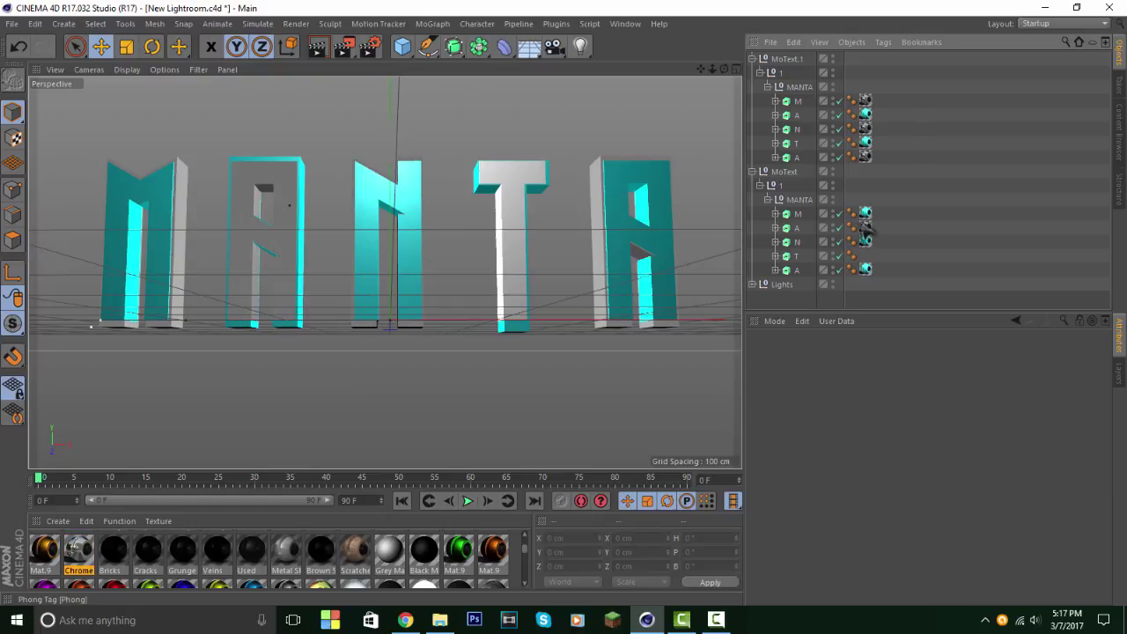
left_click(866, 228)
key("Delete")
left_click(865, 157)
key("Delete")
left_click(865, 128)
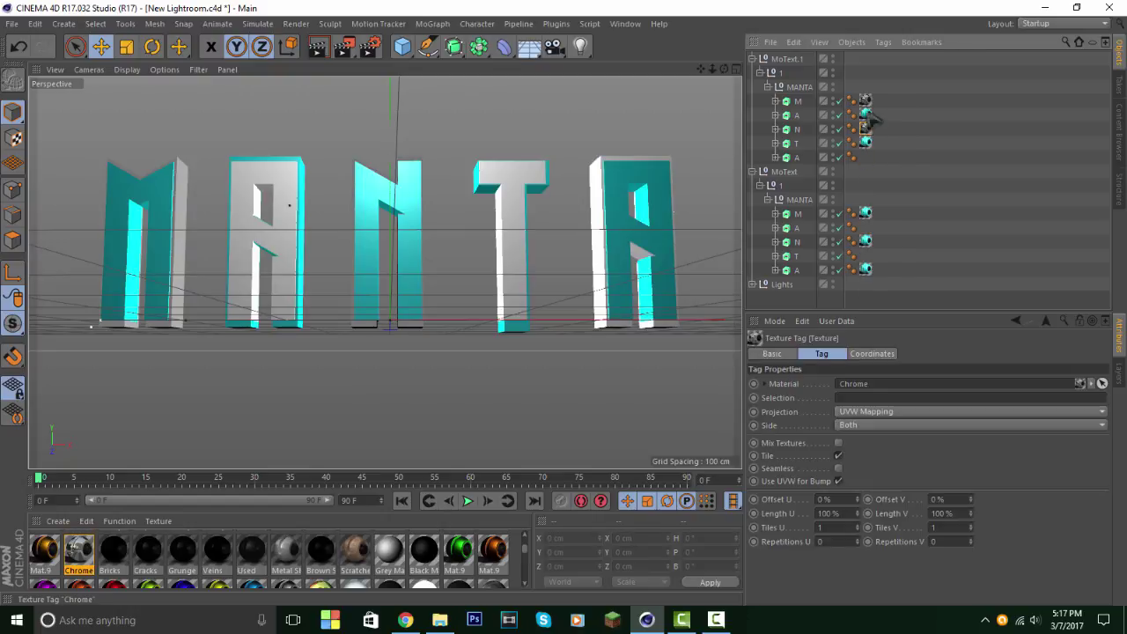
key("Delete")
left_click(865, 101)
key("Delete")
left_click(318, 47)
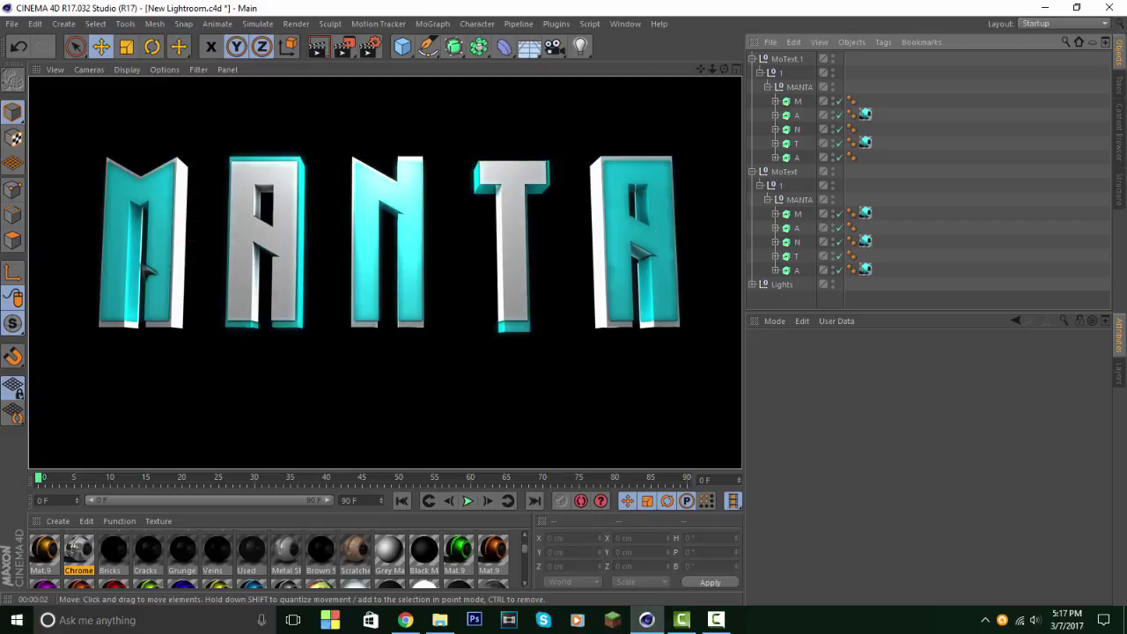
left_click(148, 271)
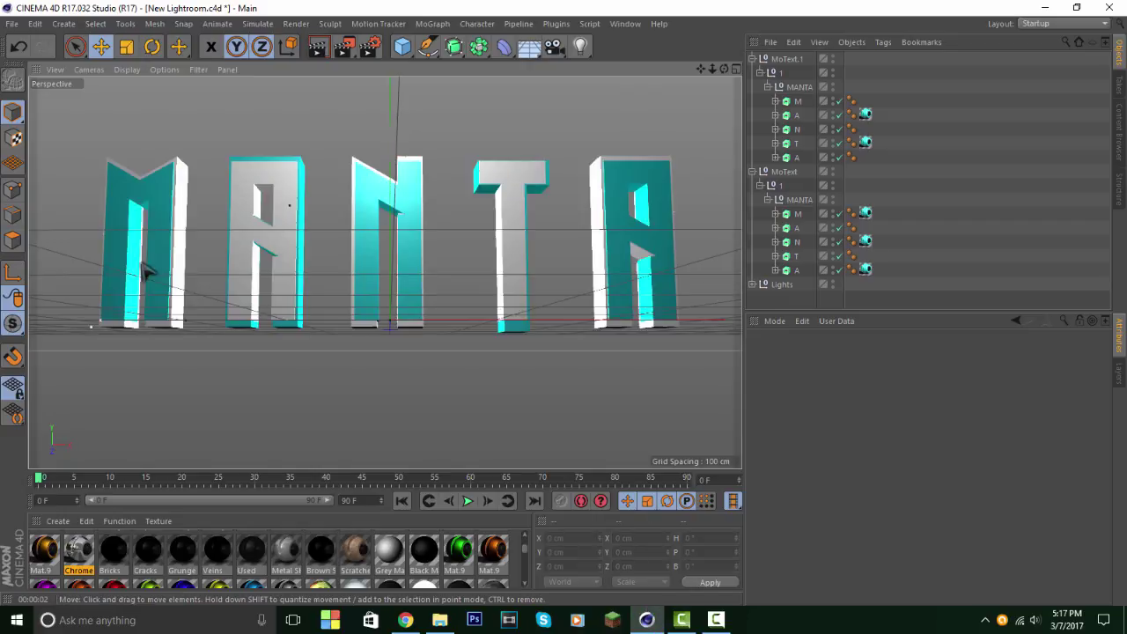
Step: Scale the duplicate's T to about 71 × 171 × 38.5 cm and move it to about X 370.5, Y -7.2, Z 4.8 cm
left_click(797, 143)
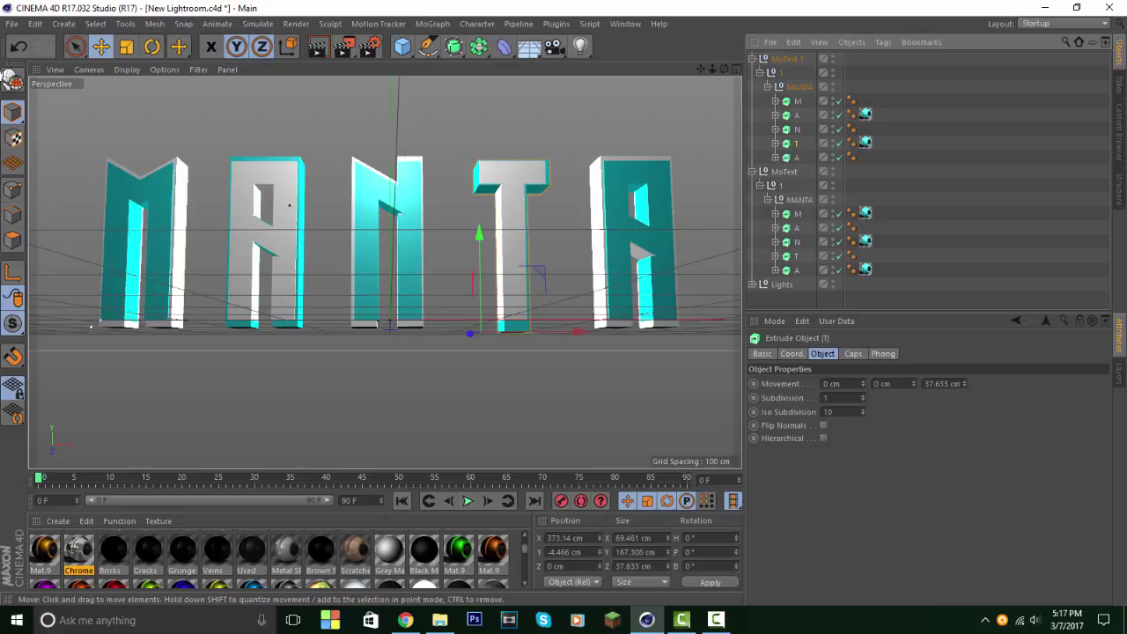
left_click(126, 46)
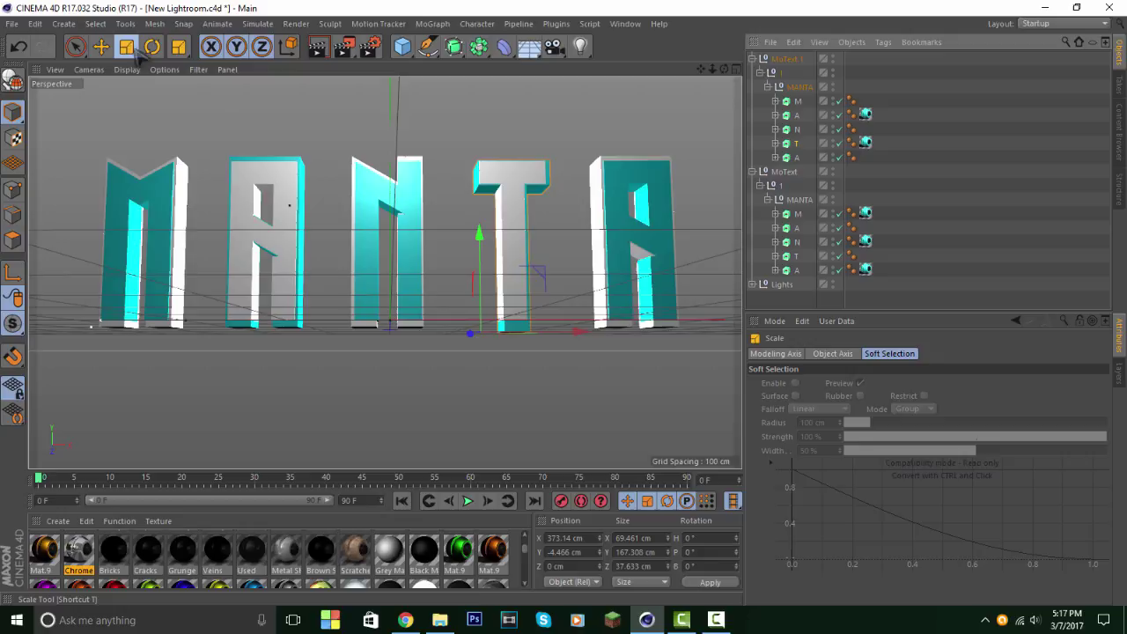
left_click_drag(542, 278, 549, 281)
left_click(101, 46)
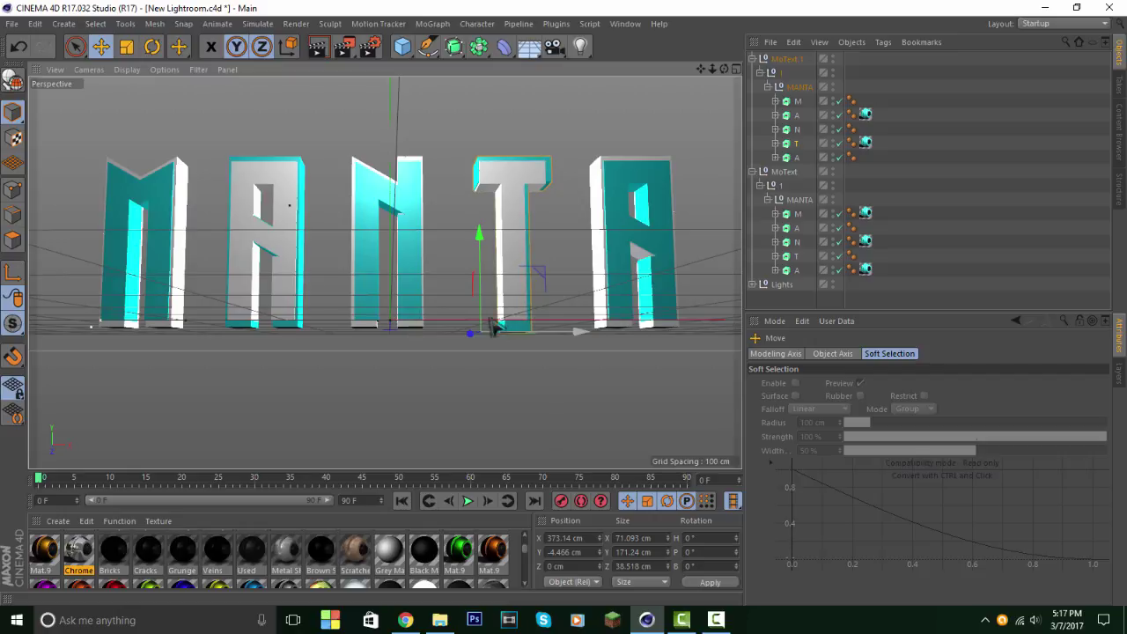
left_click_drag(495, 324, 468, 338)
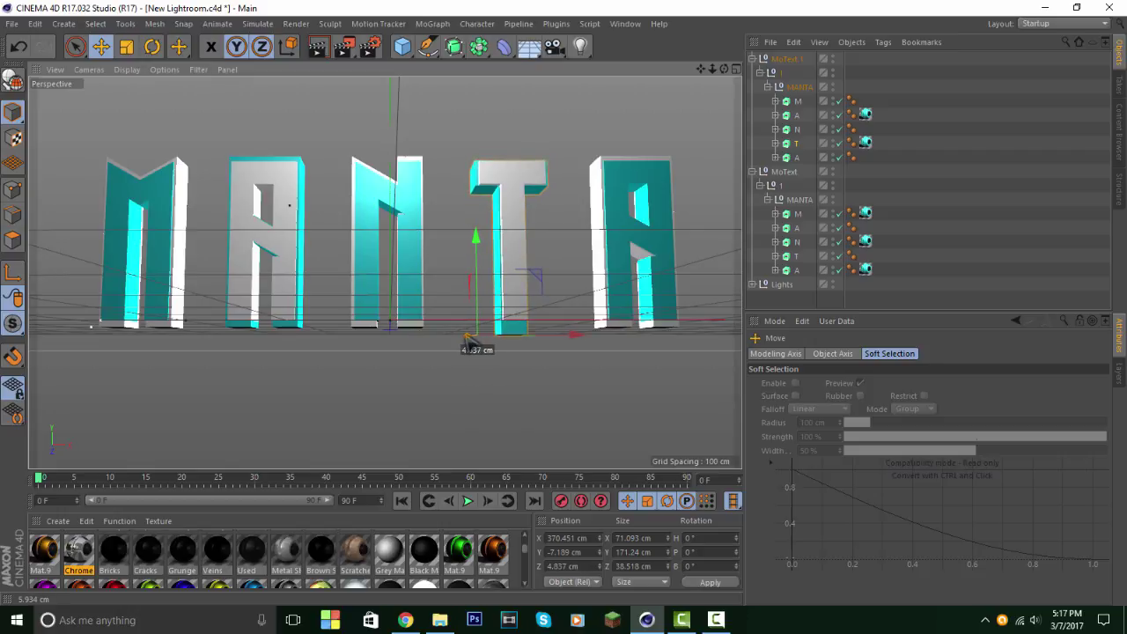
left_click_drag(468, 340, 469, 340)
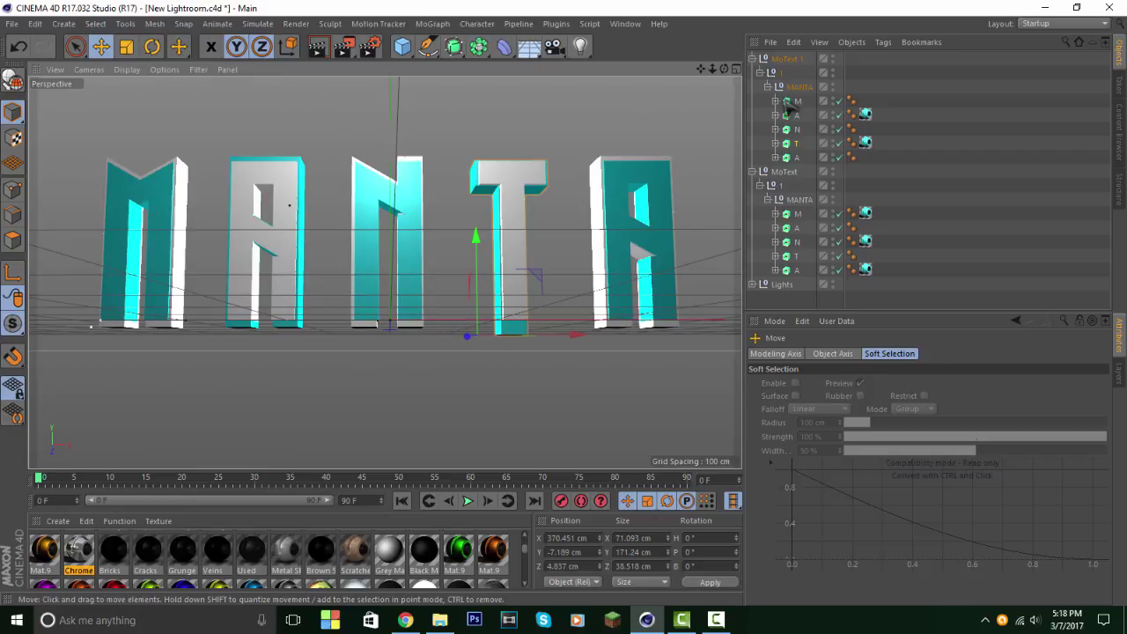
left_click(753, 59)
left_click(753, 72)
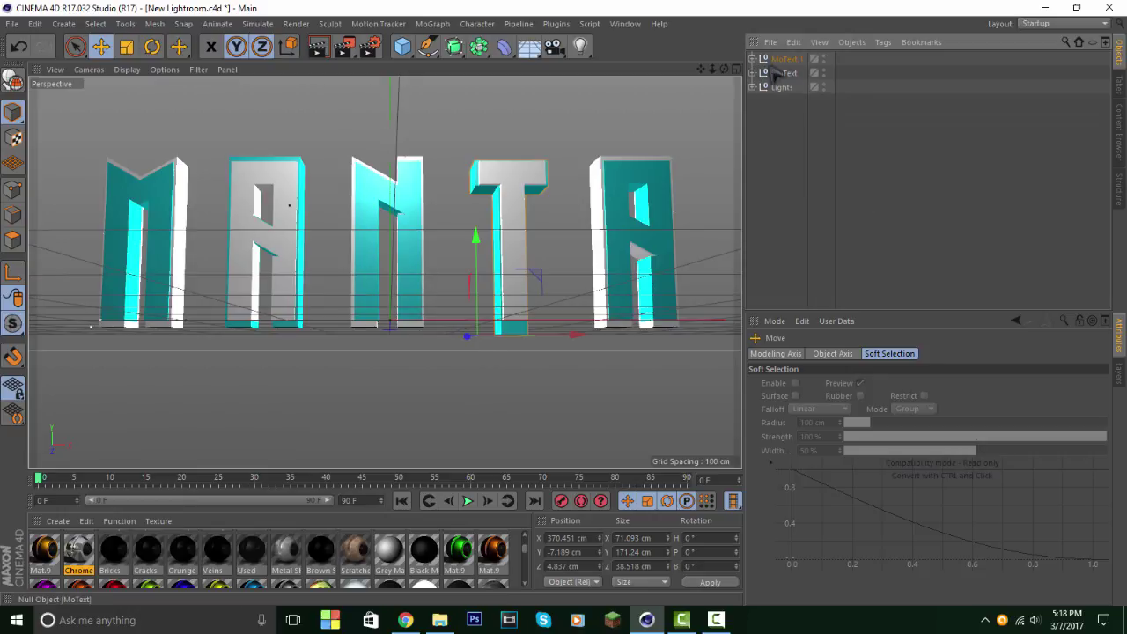
left_click(753, 72)
left_click(753, 59)
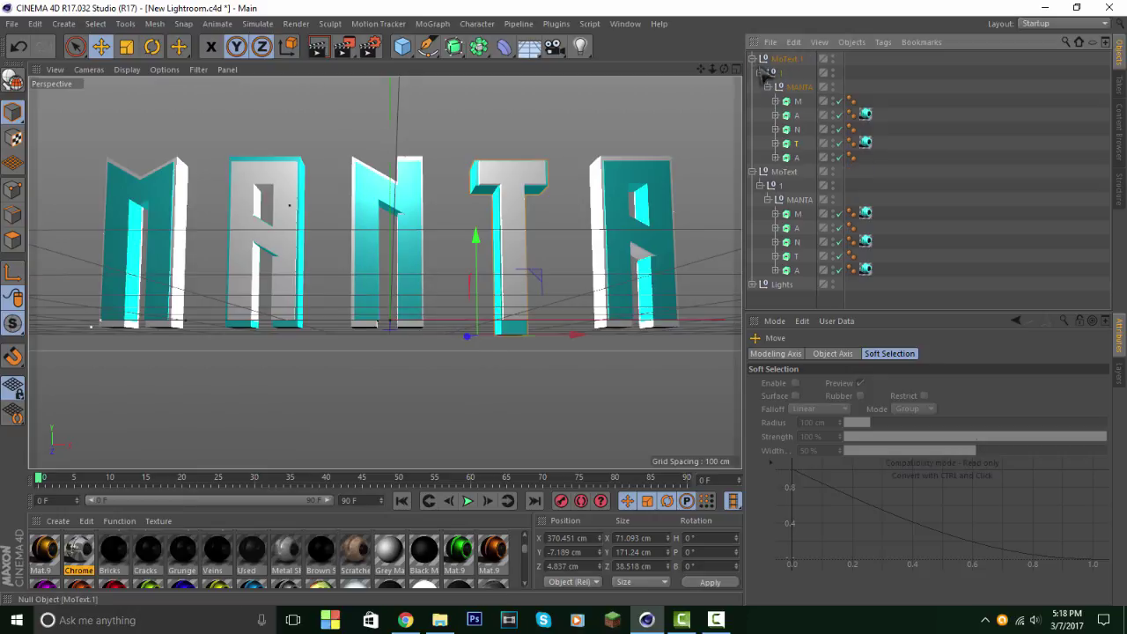
Step: Rotate the M of both text objects together to about heading 0.7°, pitch -5.4° and bank 358.7°
left_click(797, 102)
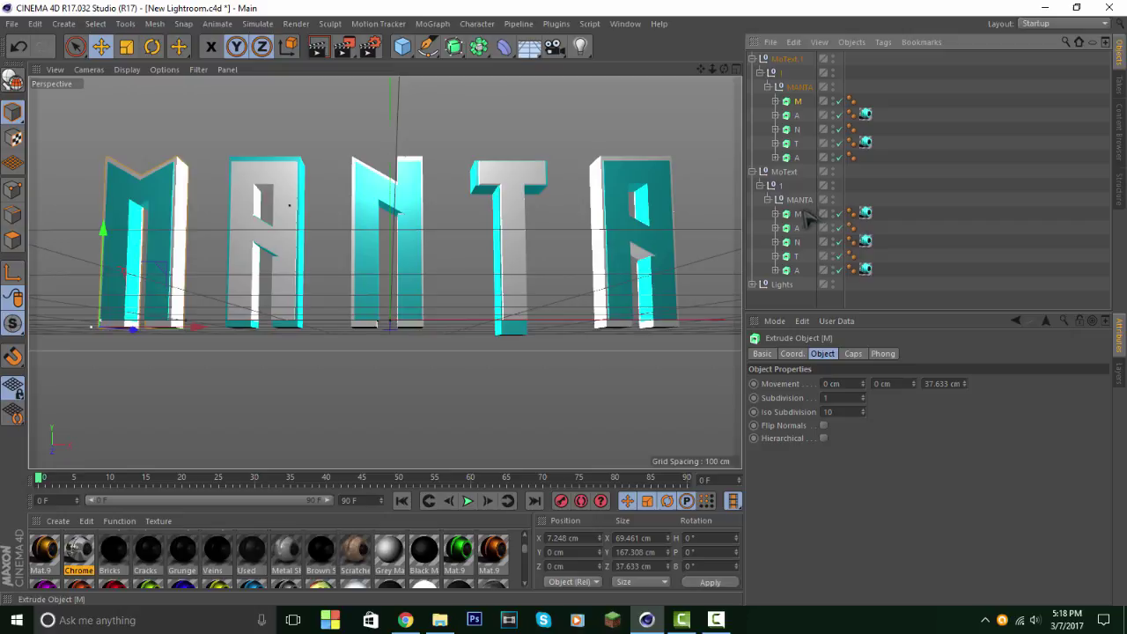
left_click(798, 215, "ctrl")
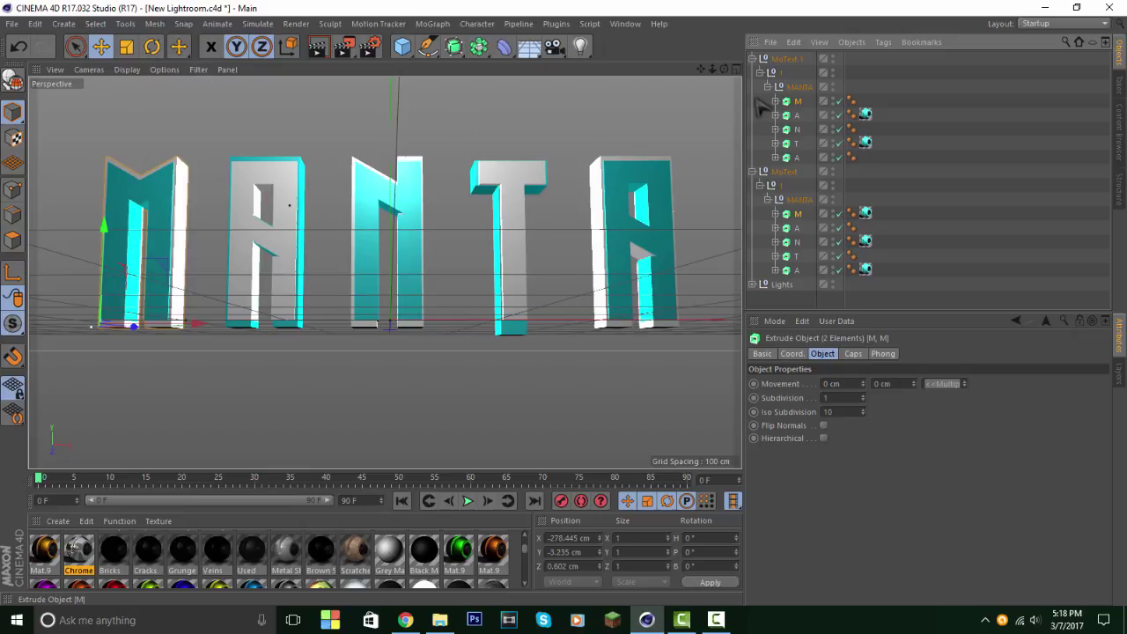
left_click(798, 102)
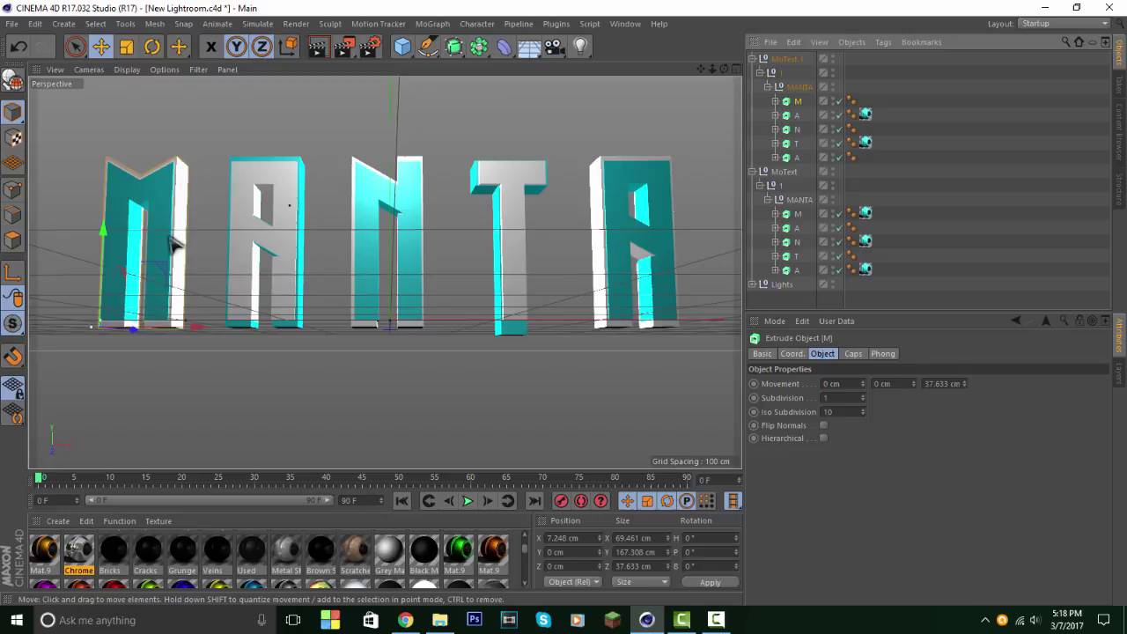
left_click(798, 216, "ctrl")
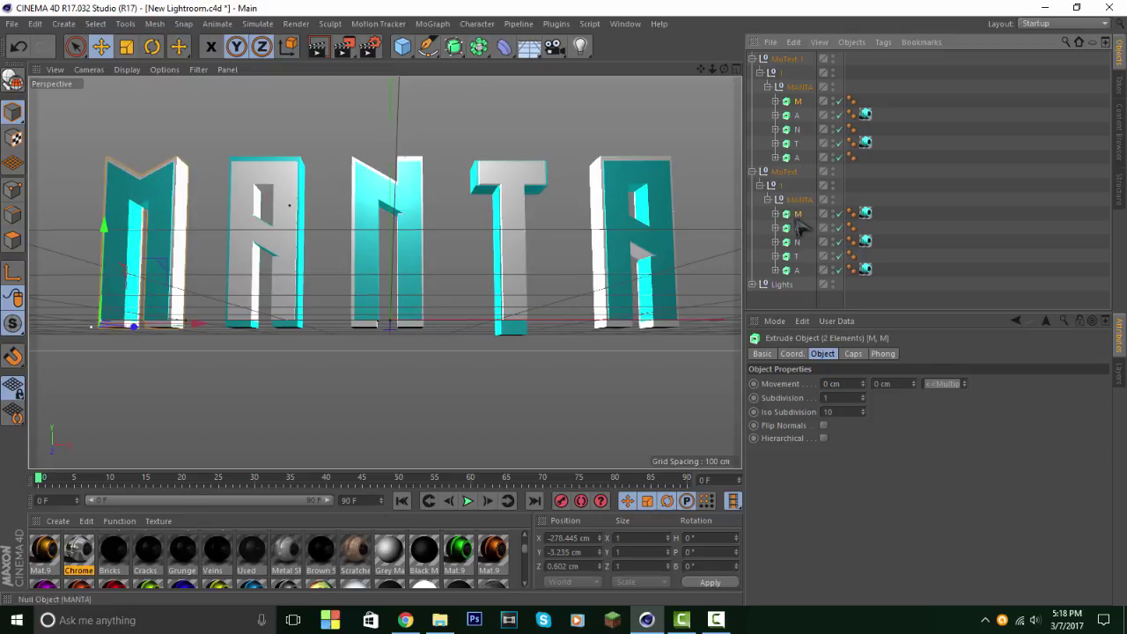
left_click(153, 47)
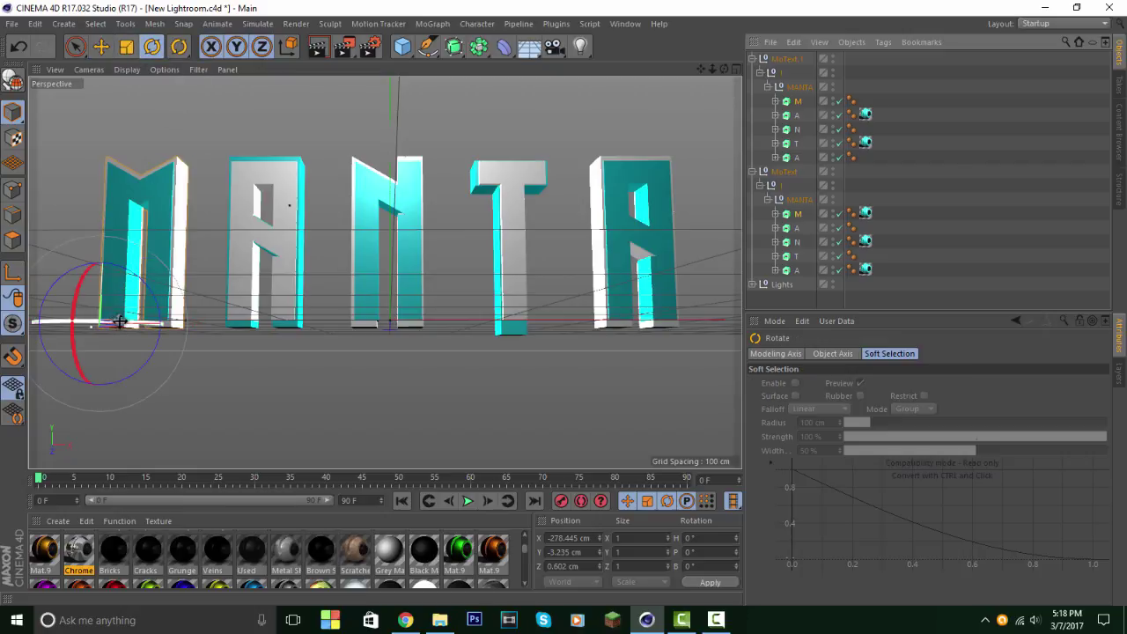
left_click_drag(119, 323, 83, 320)
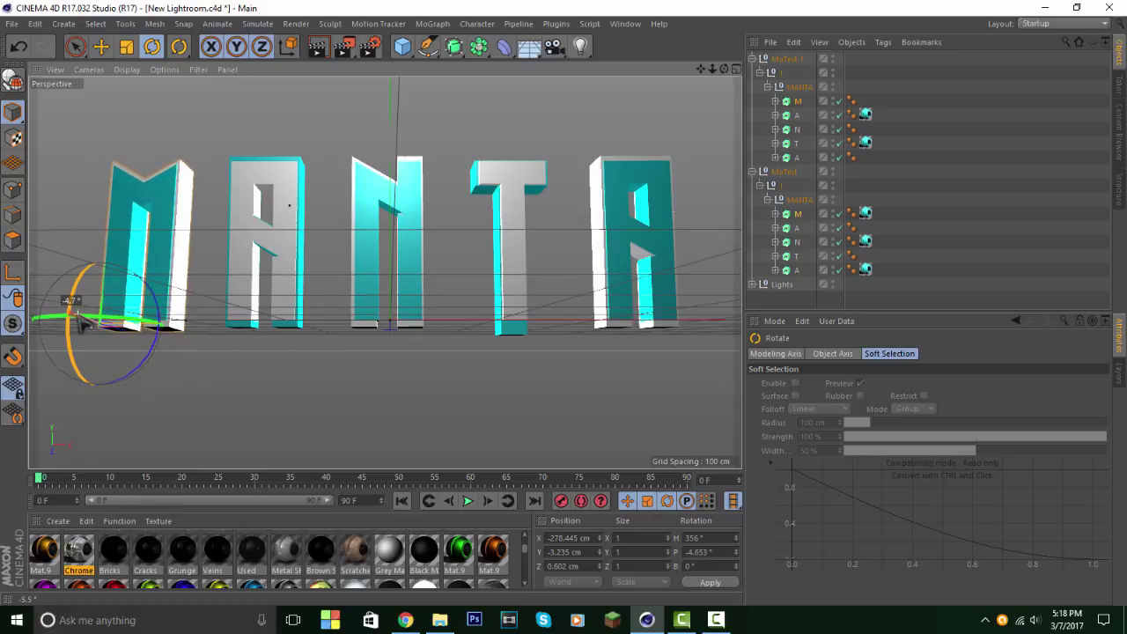
left_click_drag(154, 323, 155, 350)
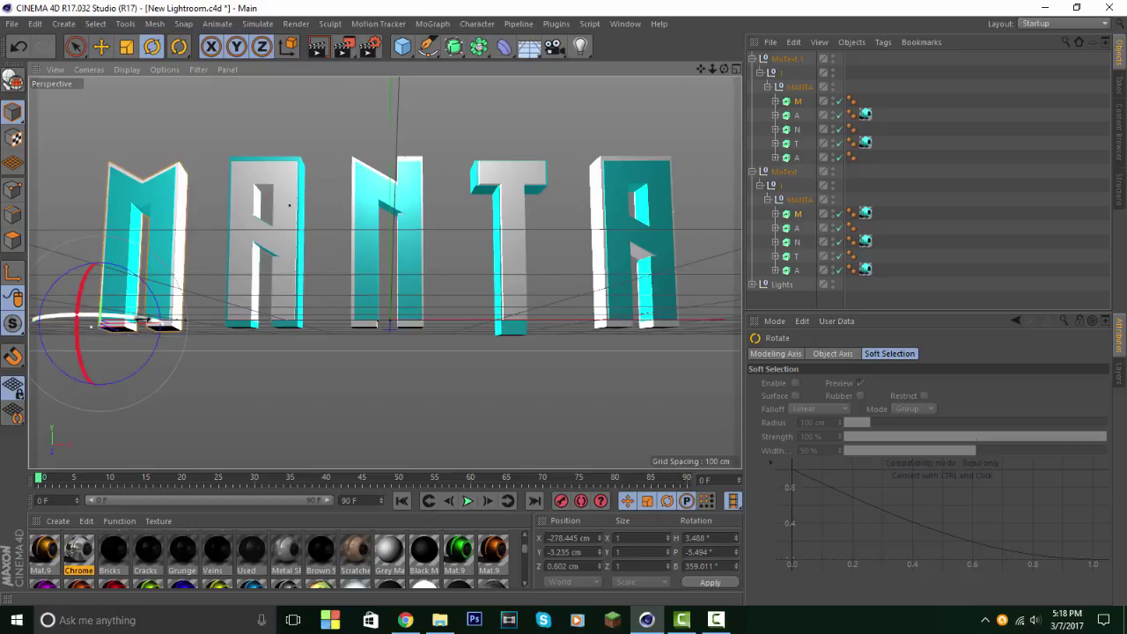
left_click_drag(146, 319, 138, 319)
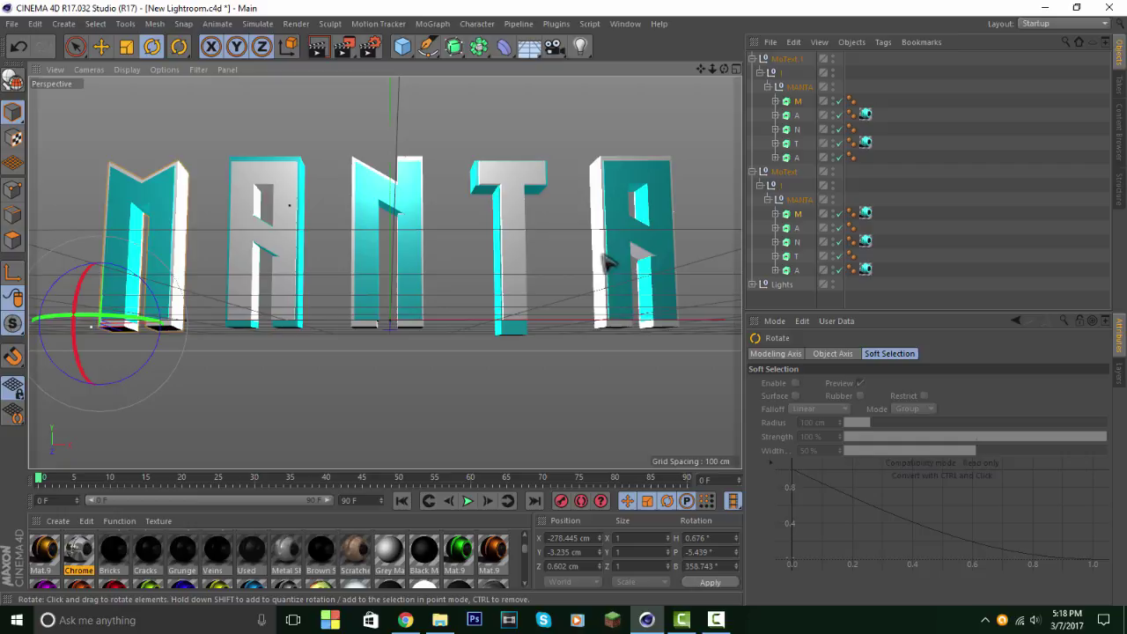
Step: Rotate the first A of both text objects together to about heading 9.6°, pitch -2.8° and bank 356.6°
left_click(798, 115)
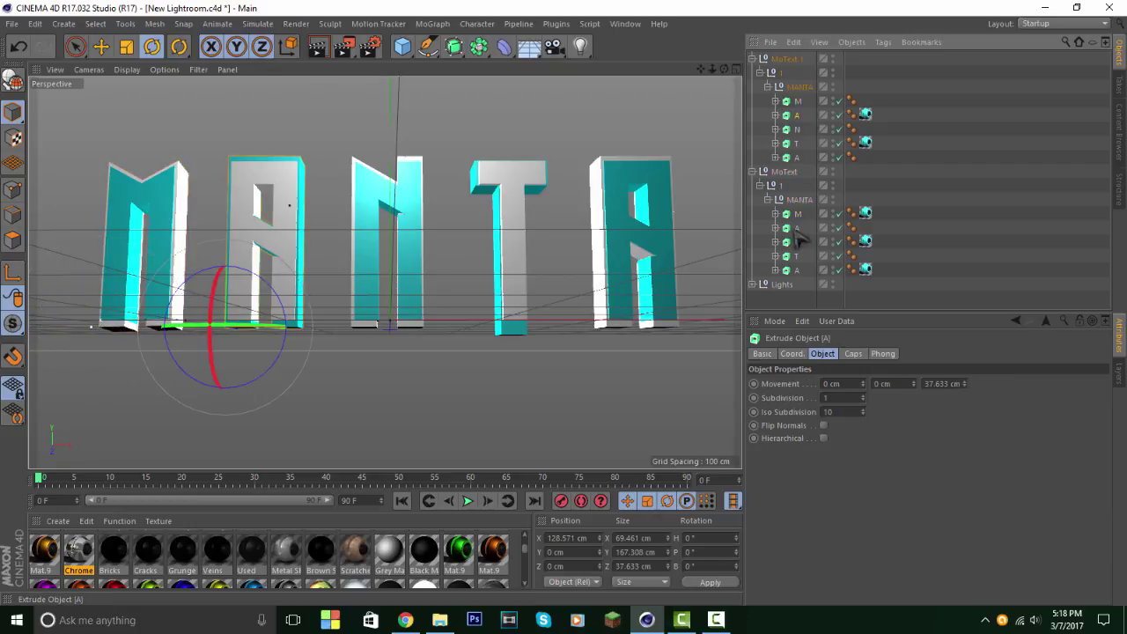
left_click(797, 228, "ctrl")
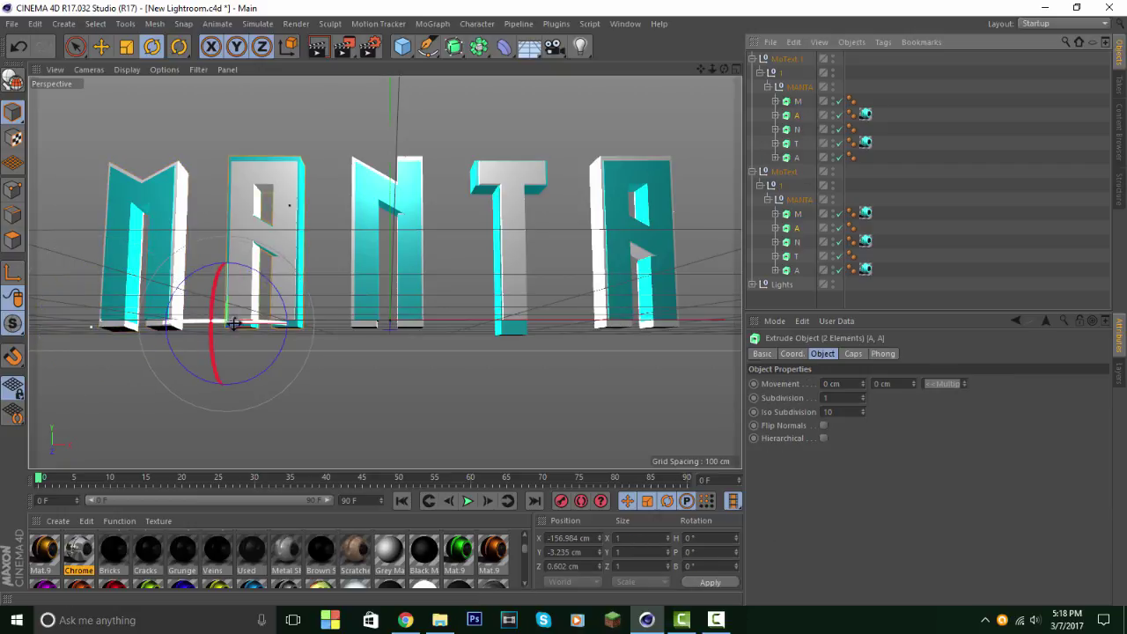
left_click_drag(233, 324, 181, 301)
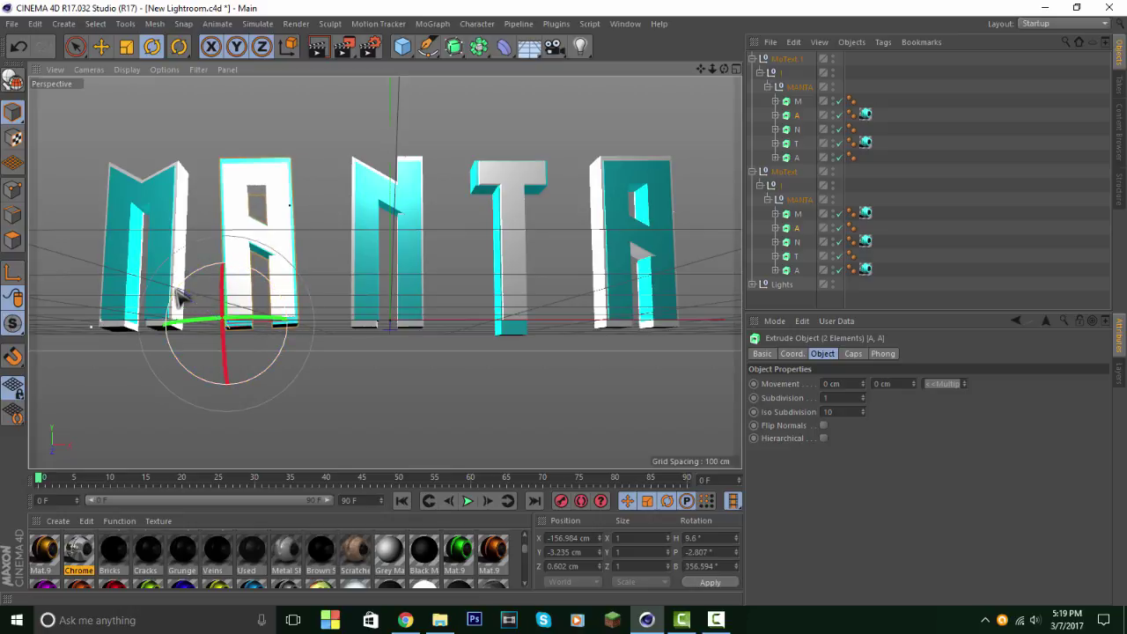
Step: Turn the N of both text objects together to a heading of about 347° and tilt it slightly
left_click(800, 129)
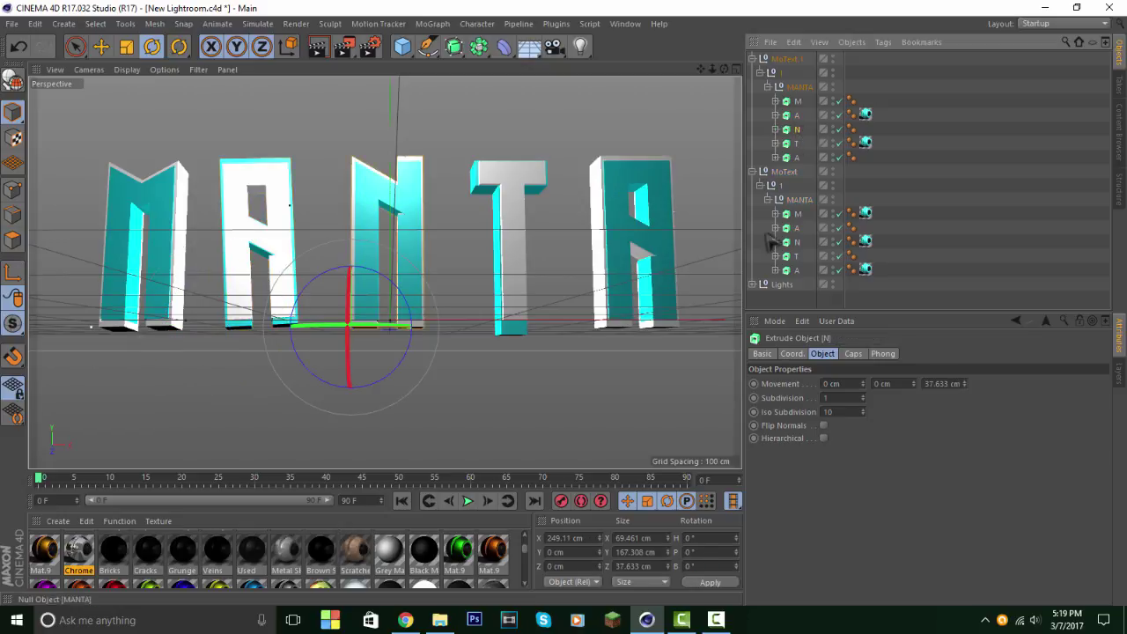
left_click(797, 243, "ctrl")
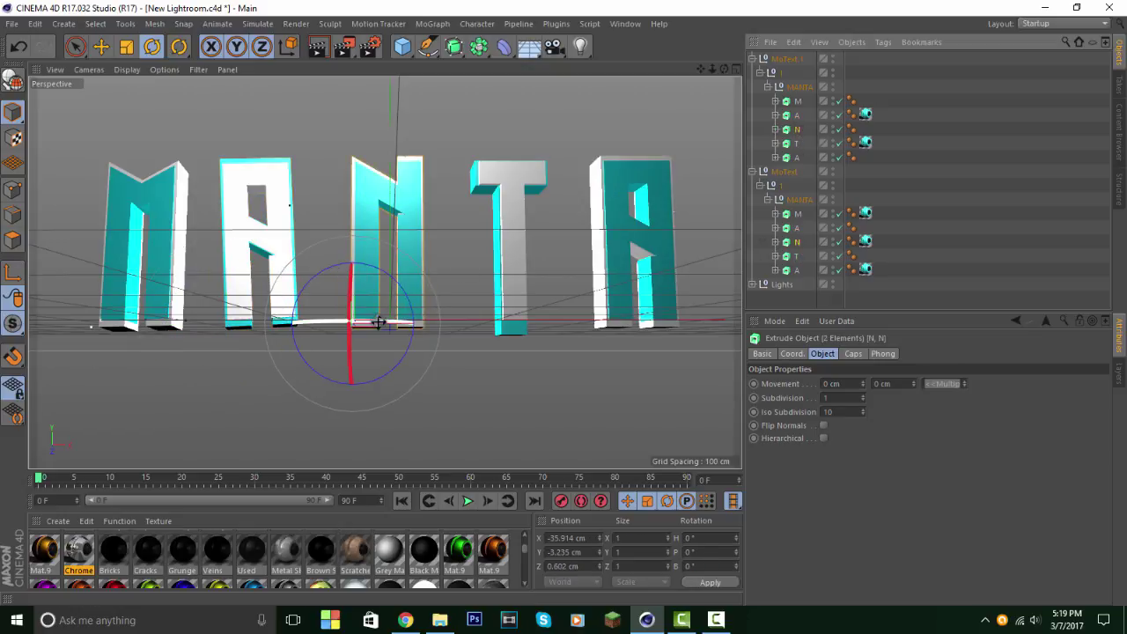
left_click_drag(378, 324, 356, 326)
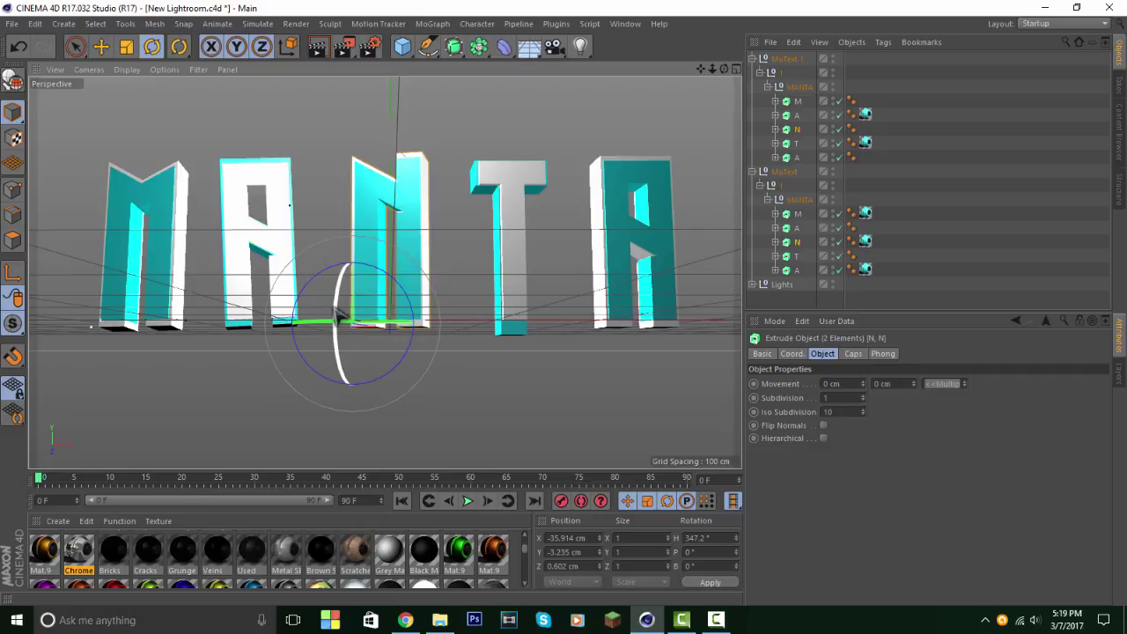
left_click_drag(337, 312, 304, 295)
Step: Rotate the T of both text objects together to about heading 354° and pitch -3.6°, and bank it slightly to the right
left_click(797, 143)
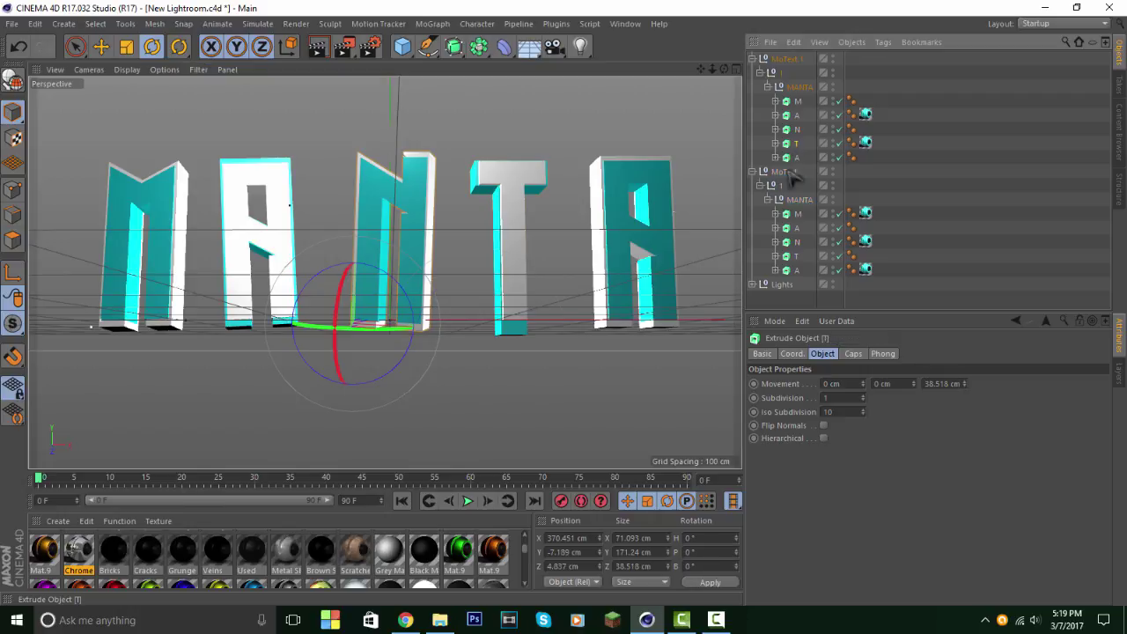
left_click(797, 255)
left_click(798, 256, "ctrl")
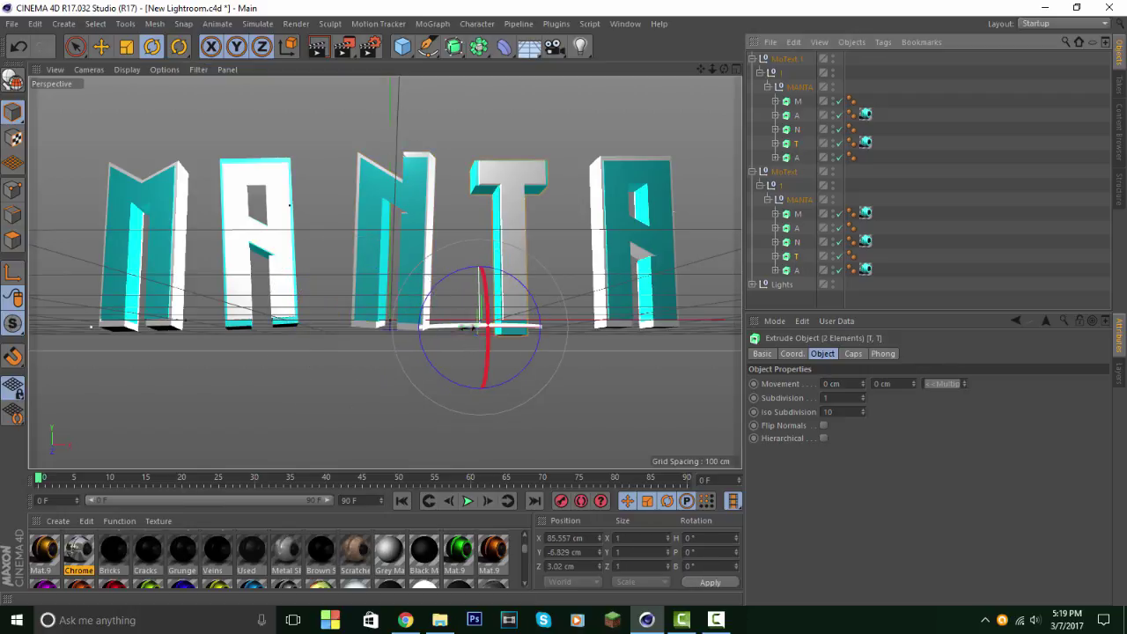
mouse_move(467, 326)
left_mouse_down()
mouse_move(457, 326)
mouse_move(483, 340)
left_mouse_up()
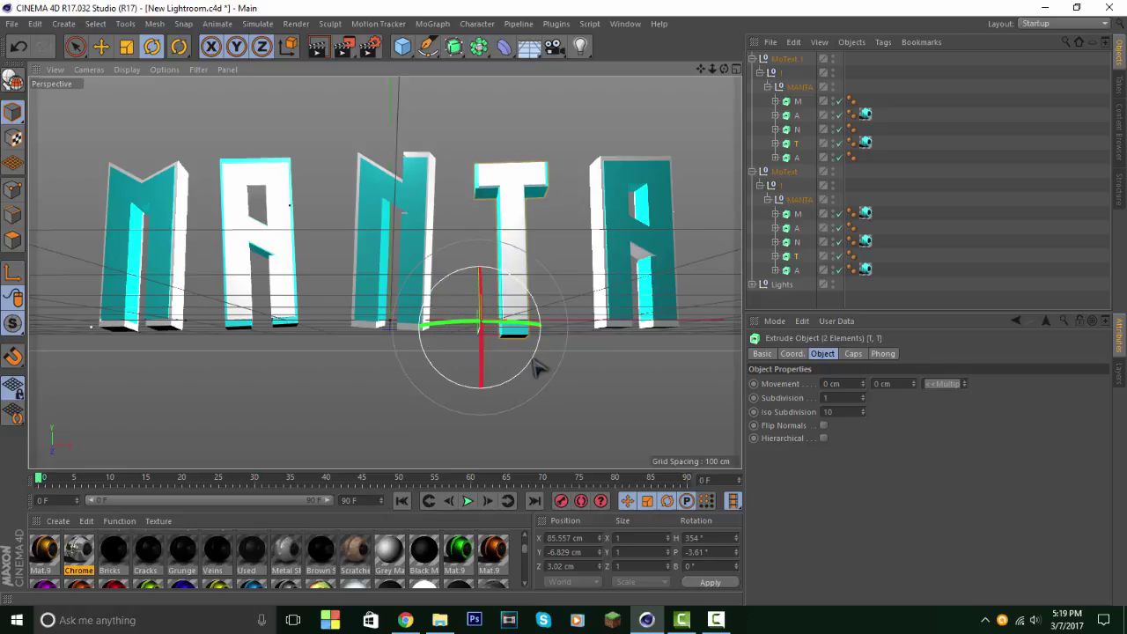
left_click_drag(535, 367, 531, 370)
Step: Rotate the last A of both text objects together to about heading 3.6°, pitch 2.6° and bank 356.4°
left_click(798, 158)
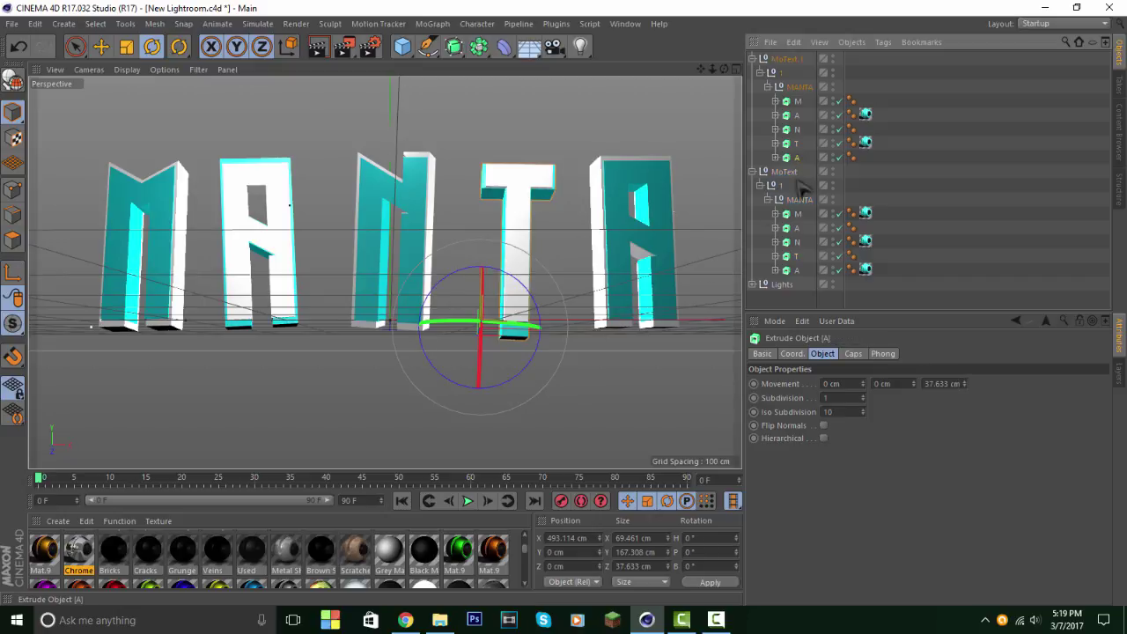
left_click(798, 269, "ctrl")
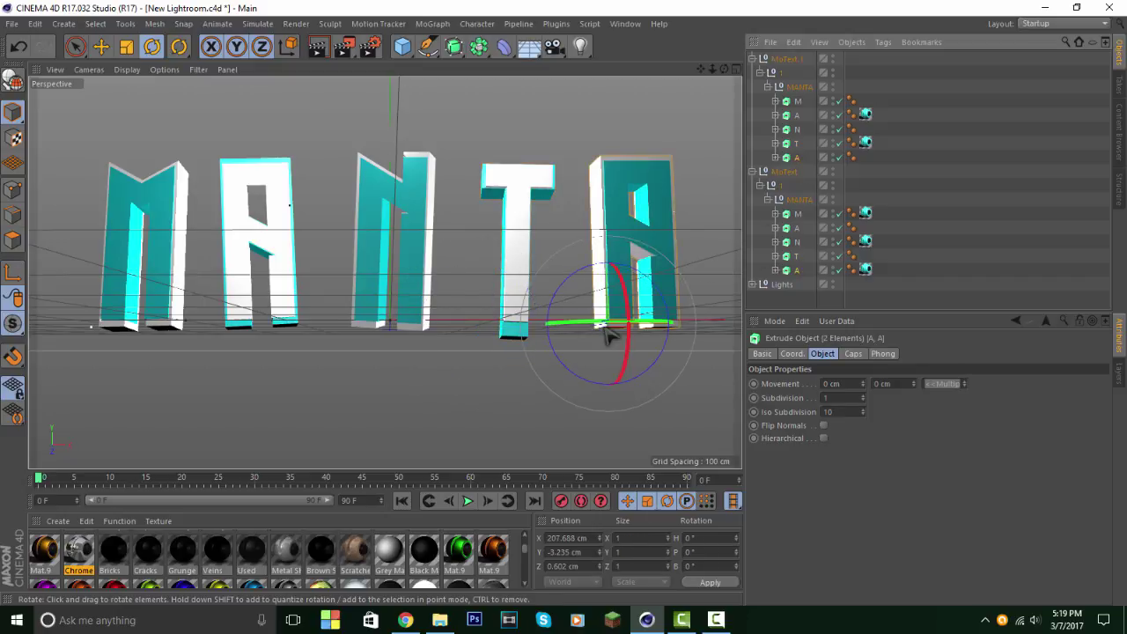
left_click_drag(608, 322, 631, 349)
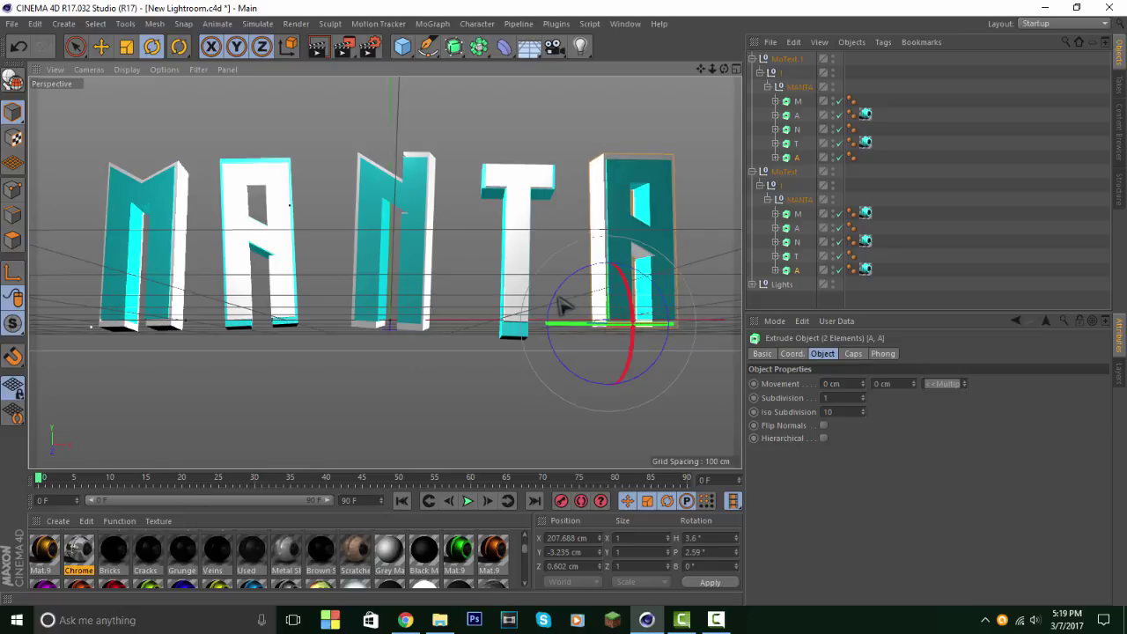
left_click_drag(561, 309, 556, 304)
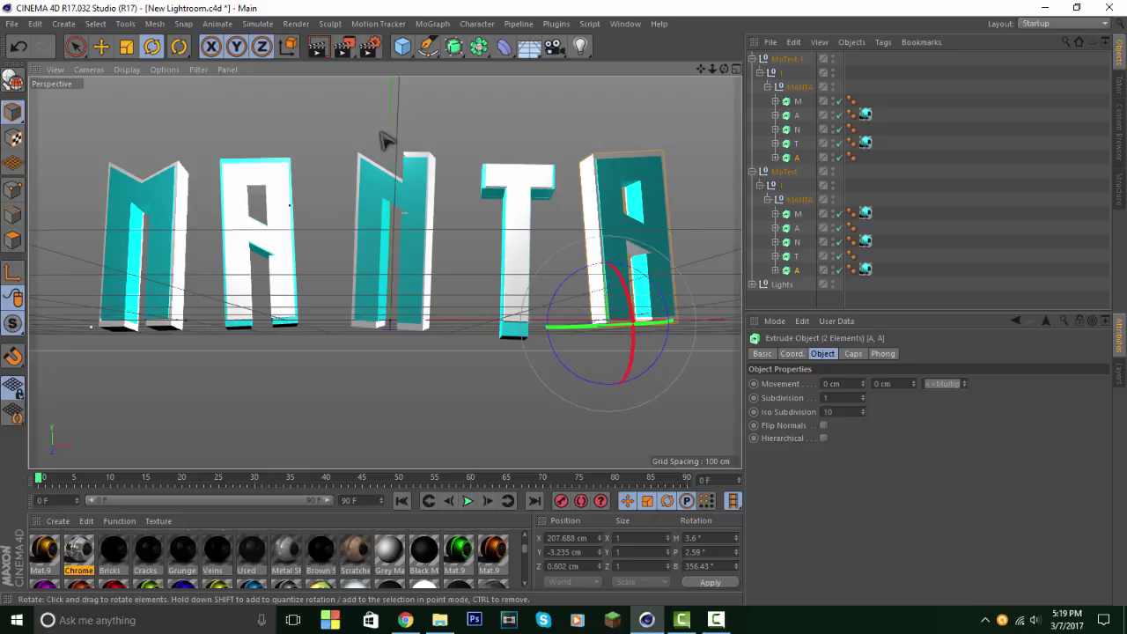
Step: Preview the render of the rotated letters from the current view and again from a slightly lower viewpoint, and clear the selection
left_click(319, 47)
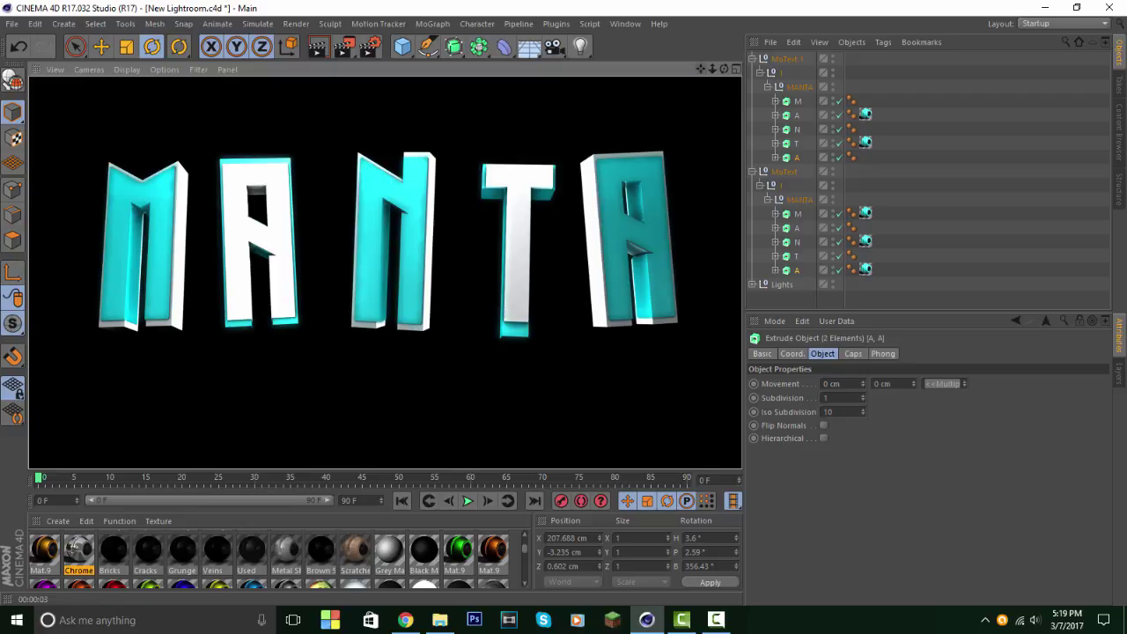
left_click_drag(701, 69, 701, 69)
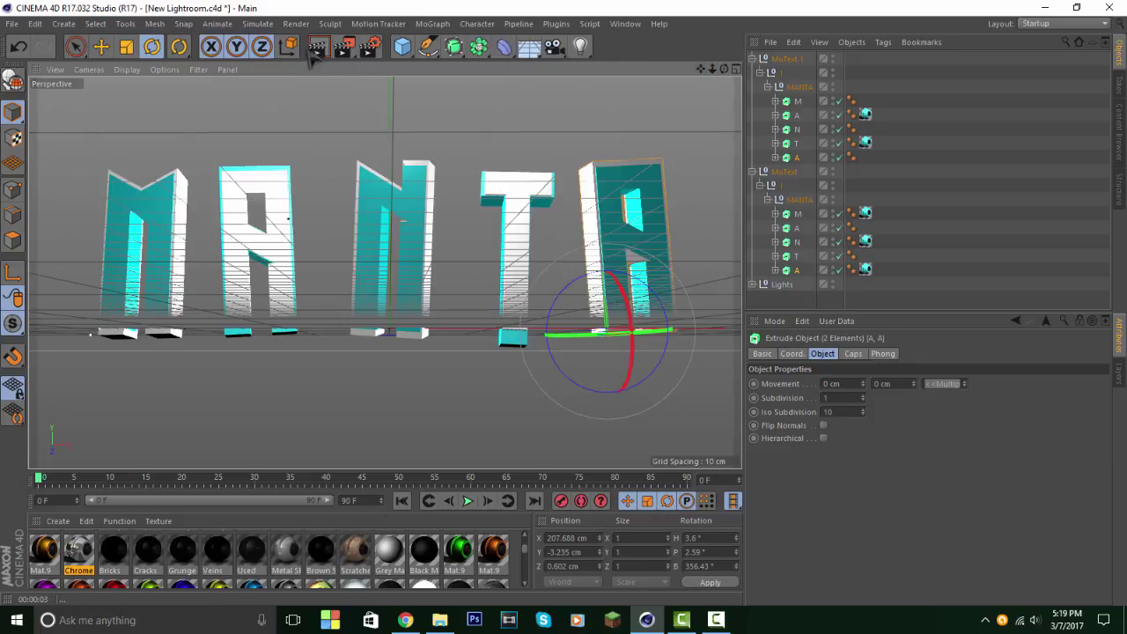
key("ctrl+r")
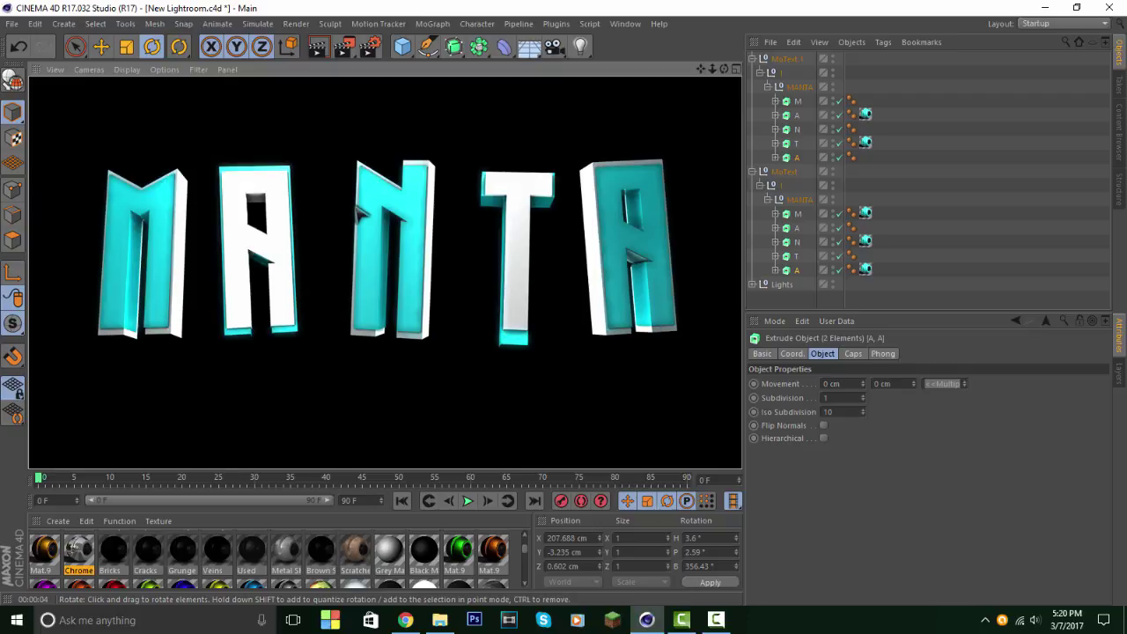
left_click(356, 211)
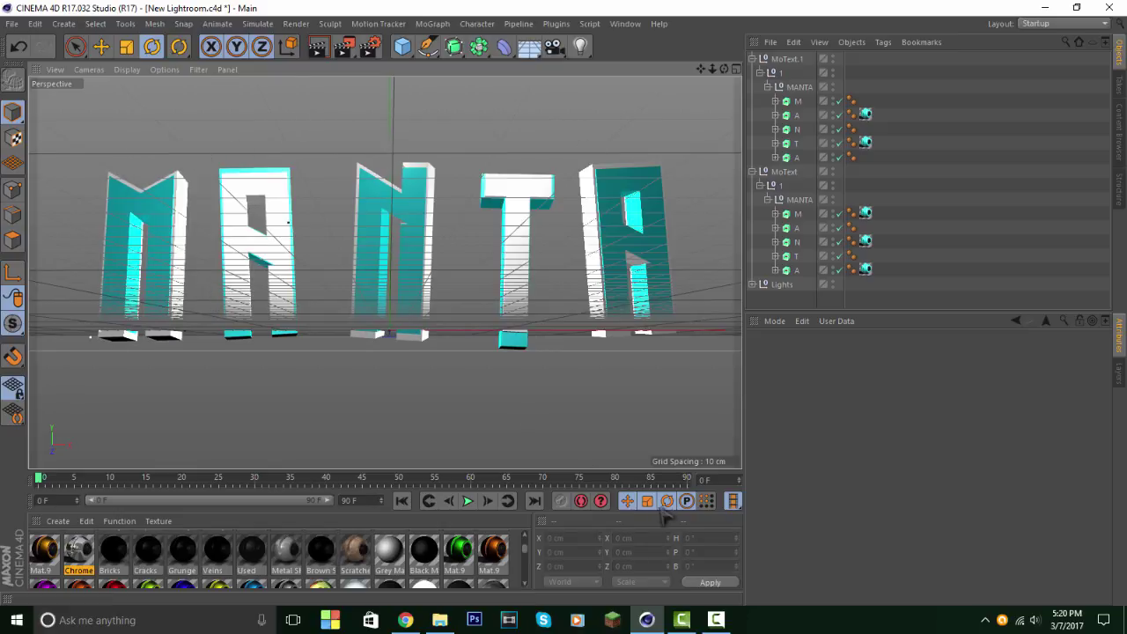
mouse_move(721, 618)
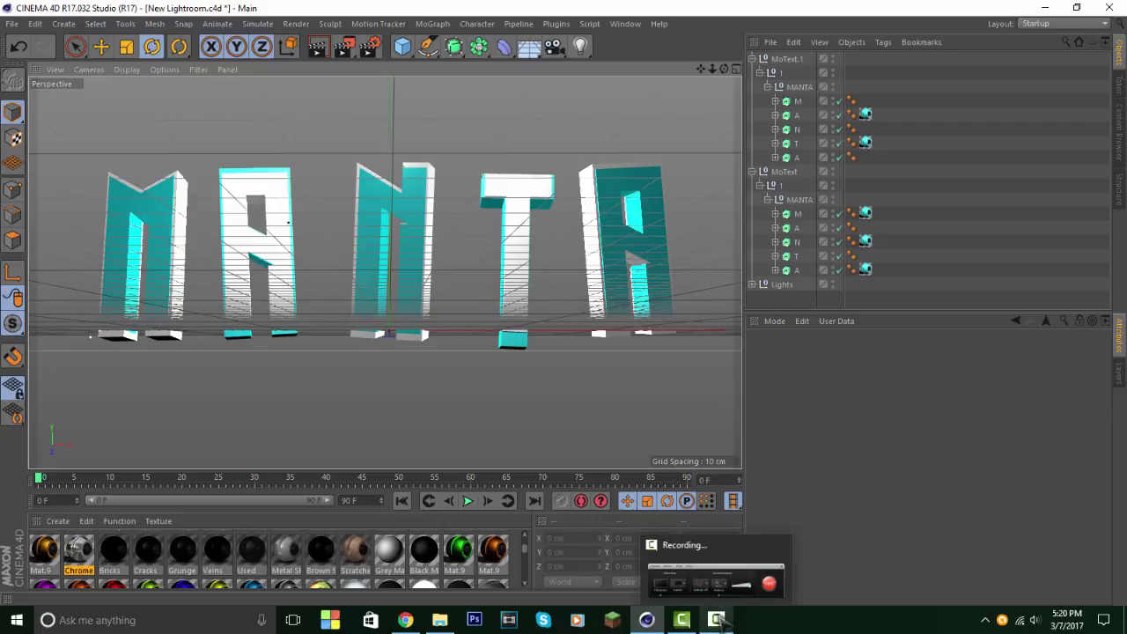
left_click(720, 619)
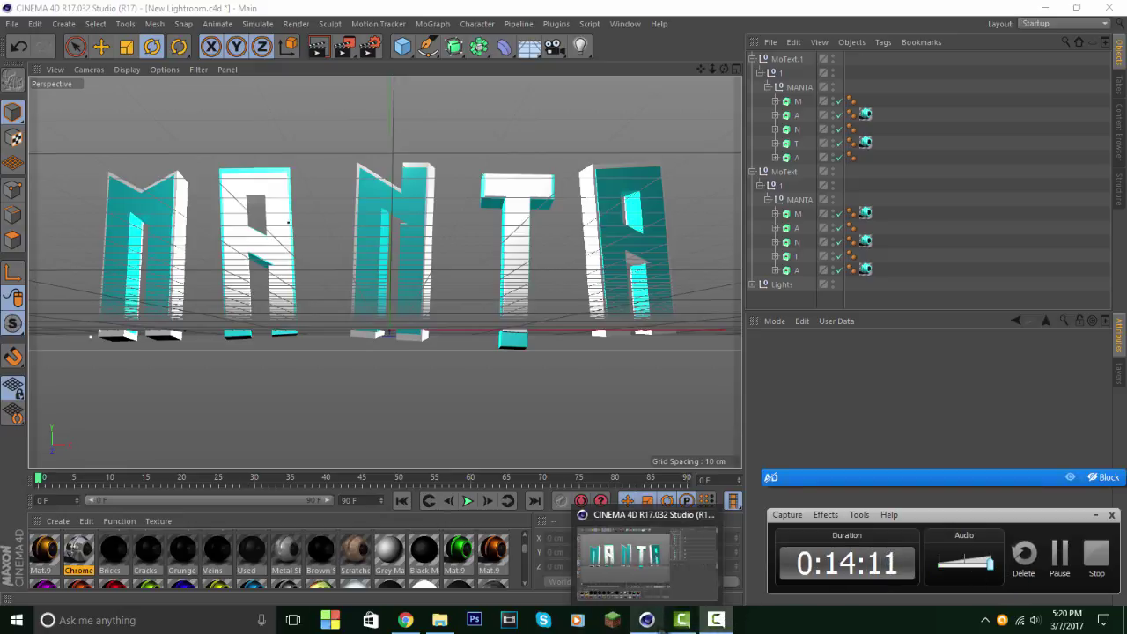
left_click(661, 628)
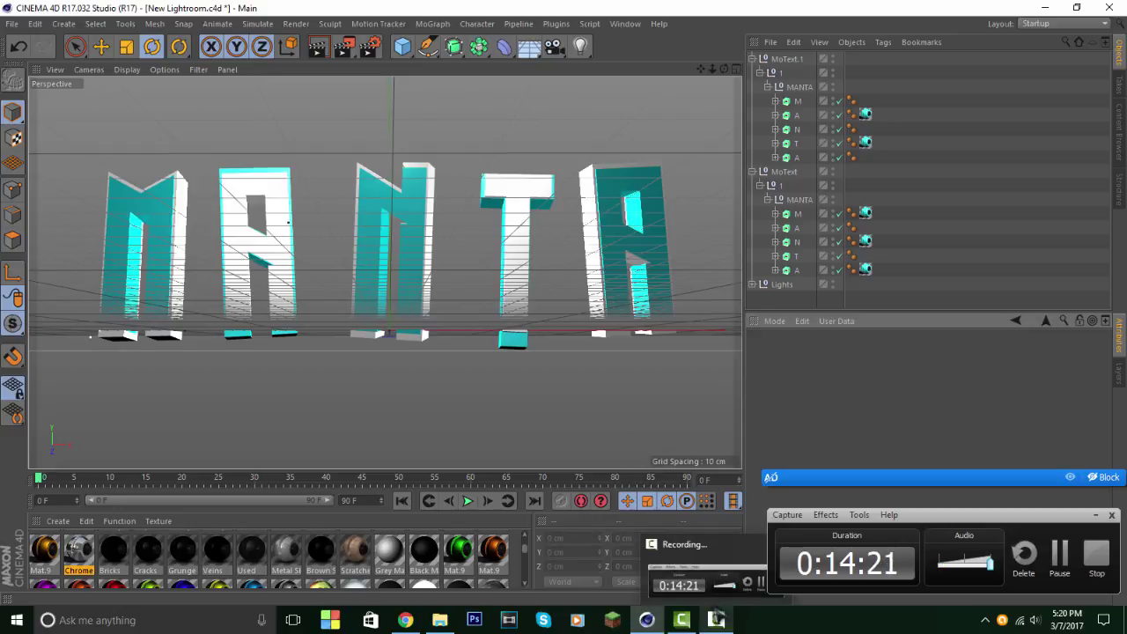
left_click(717, 618)
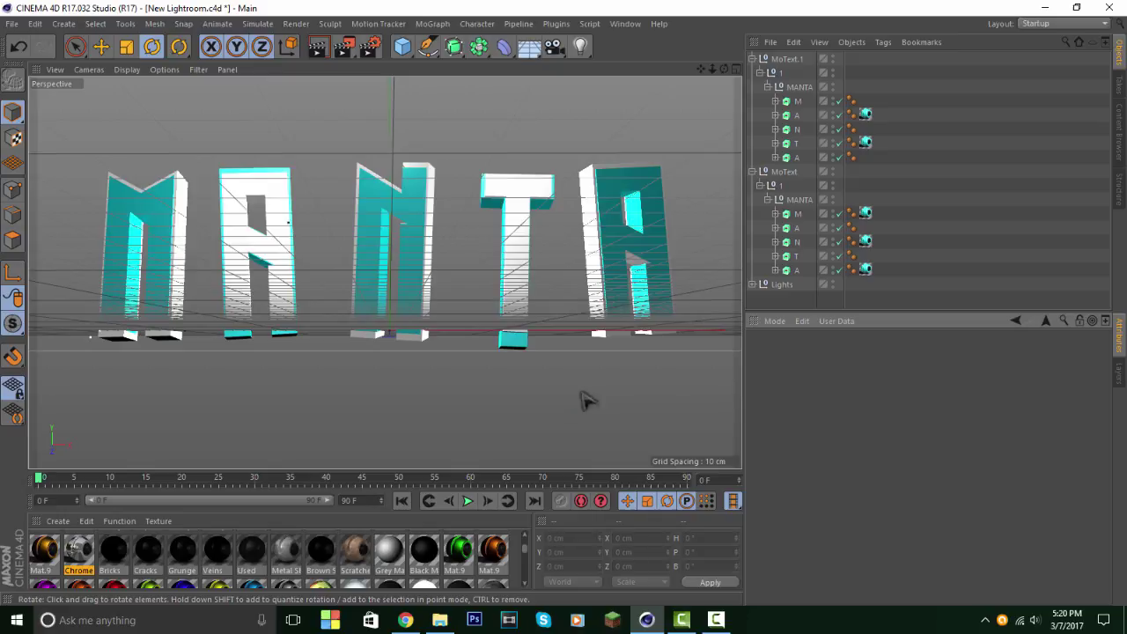
Step: Collapse the hierarchies of both text objects and select the original MoText object
left_click(753, 59)
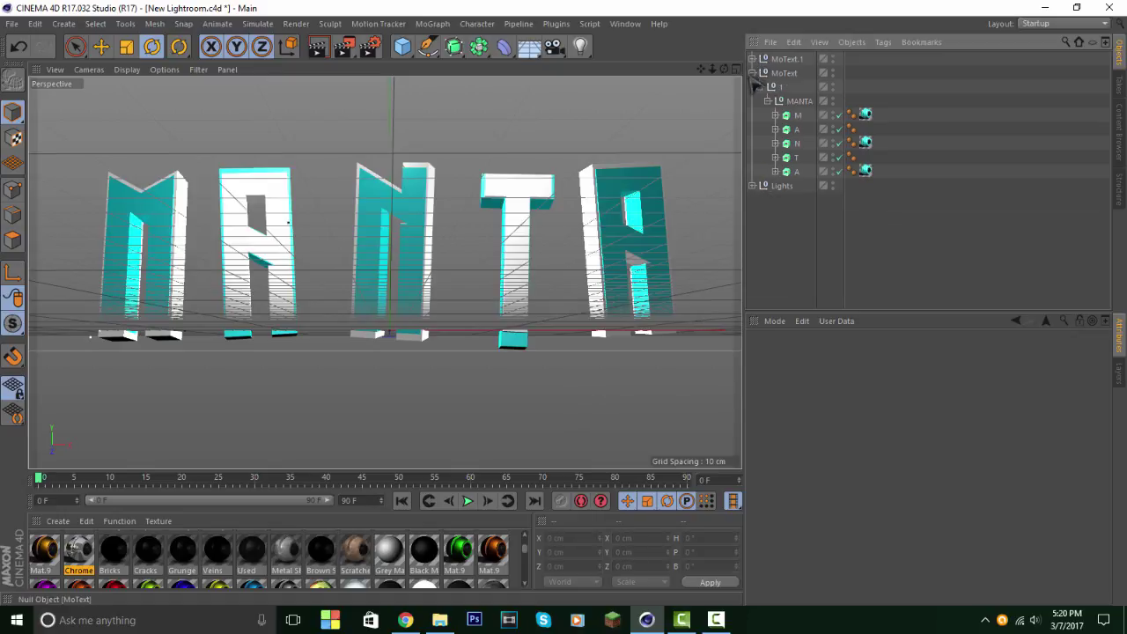
left_click(752, 73)
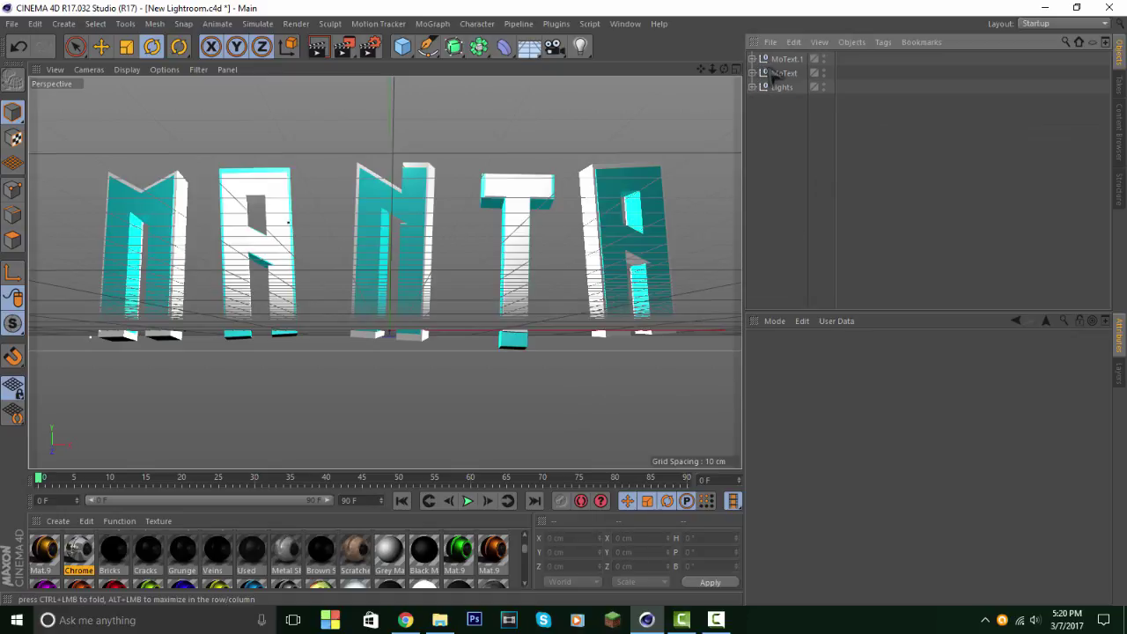
left_click(783, 73)
left_click(787, 60)
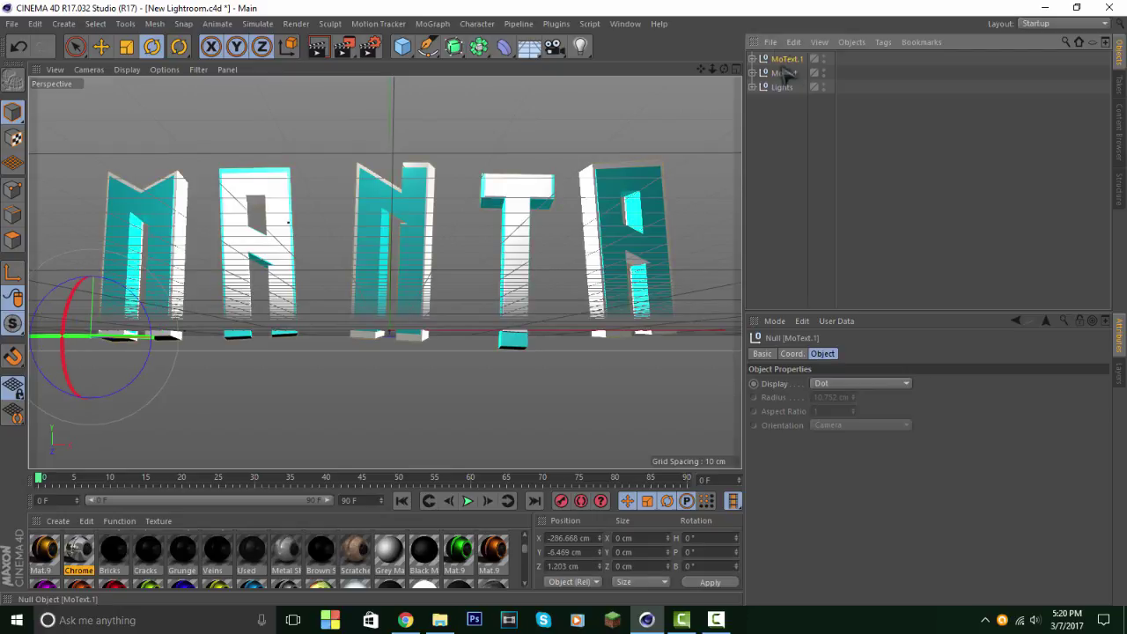
left_click(784, 73)
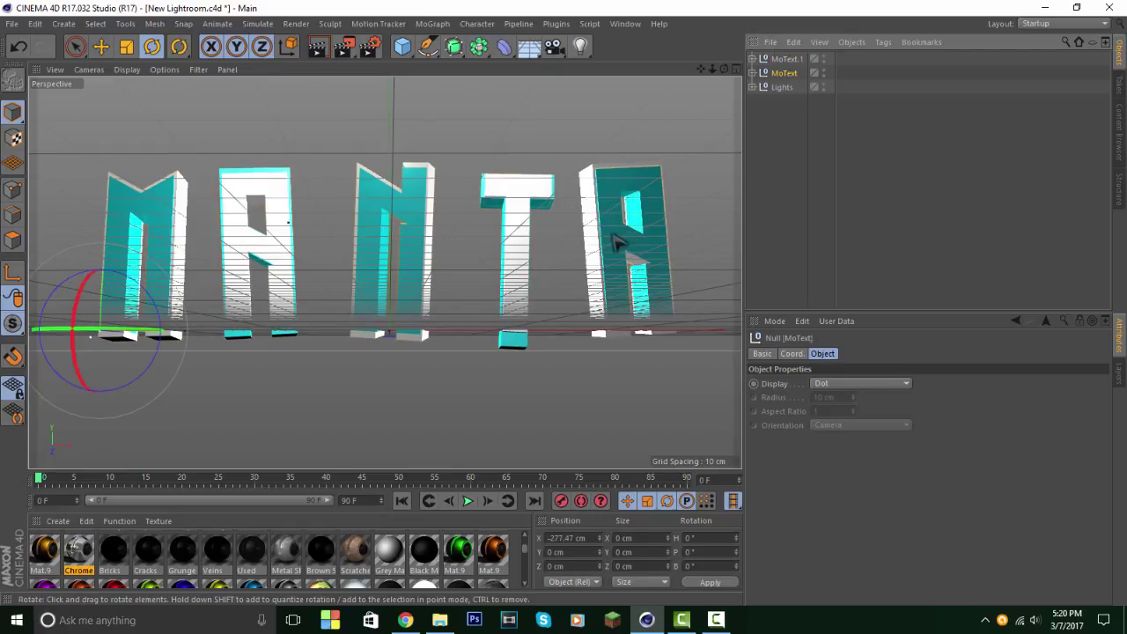